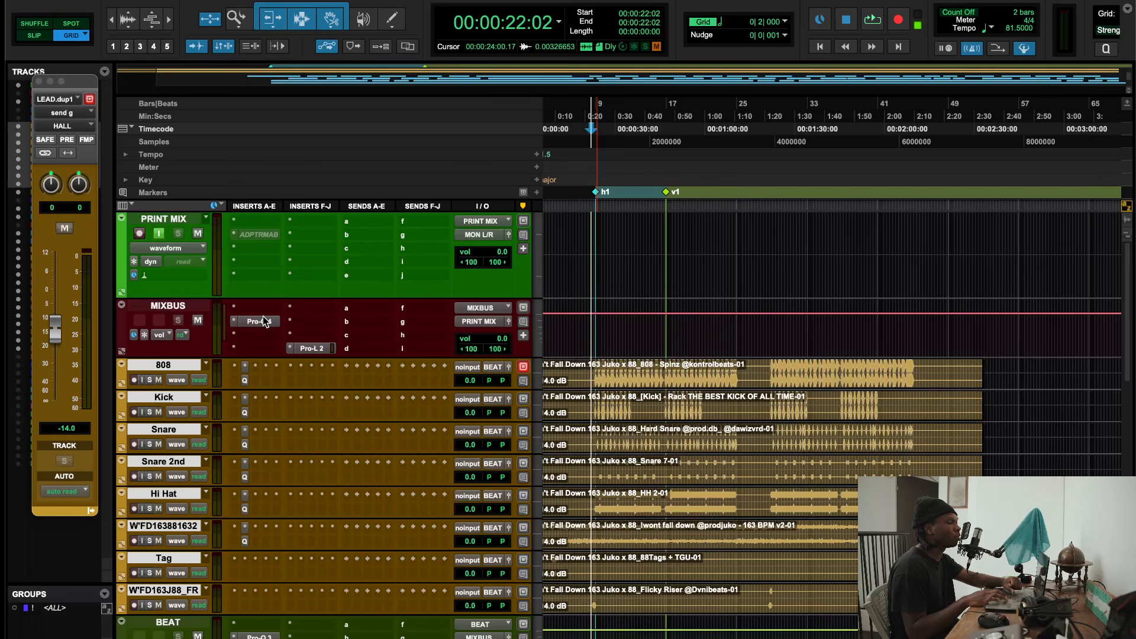
{"action": "left_click", "coordinate": [262, 316]}
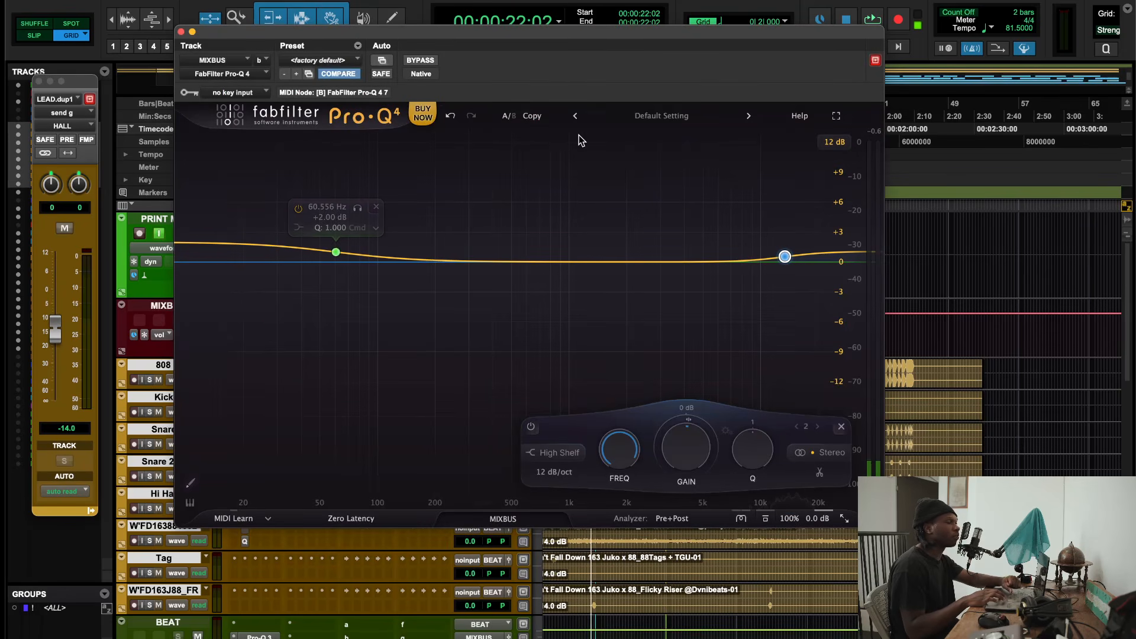
{"action": "left_click", "coordinate": [660, 116]}
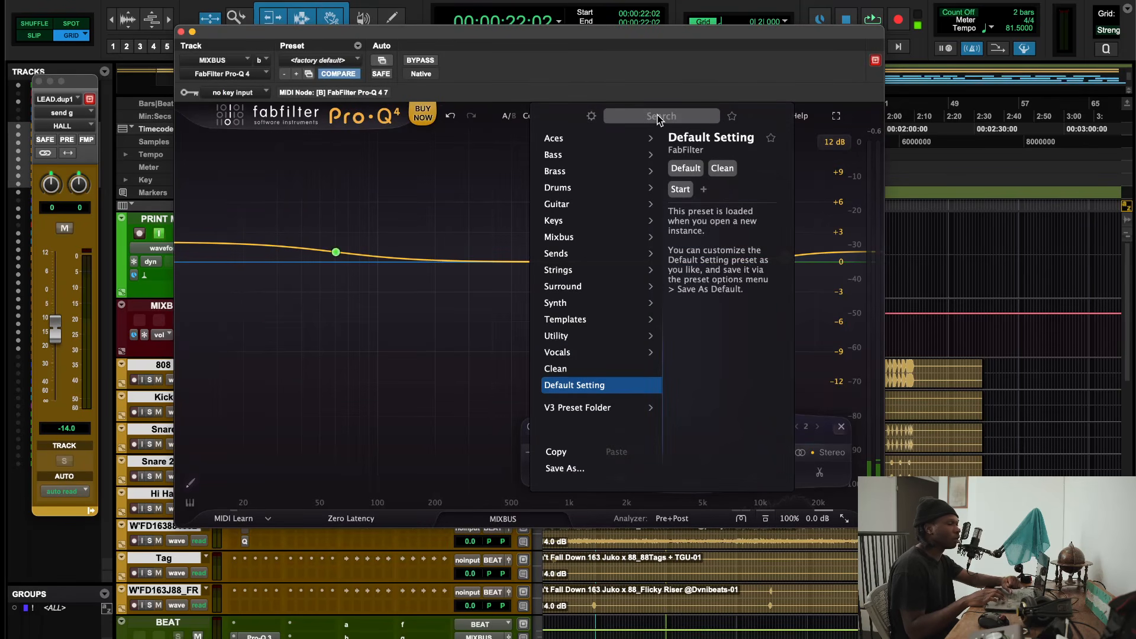
{"action": "left_click", "coordinate": [567, 470]}
{"action": "type", "text": "@Mi"}
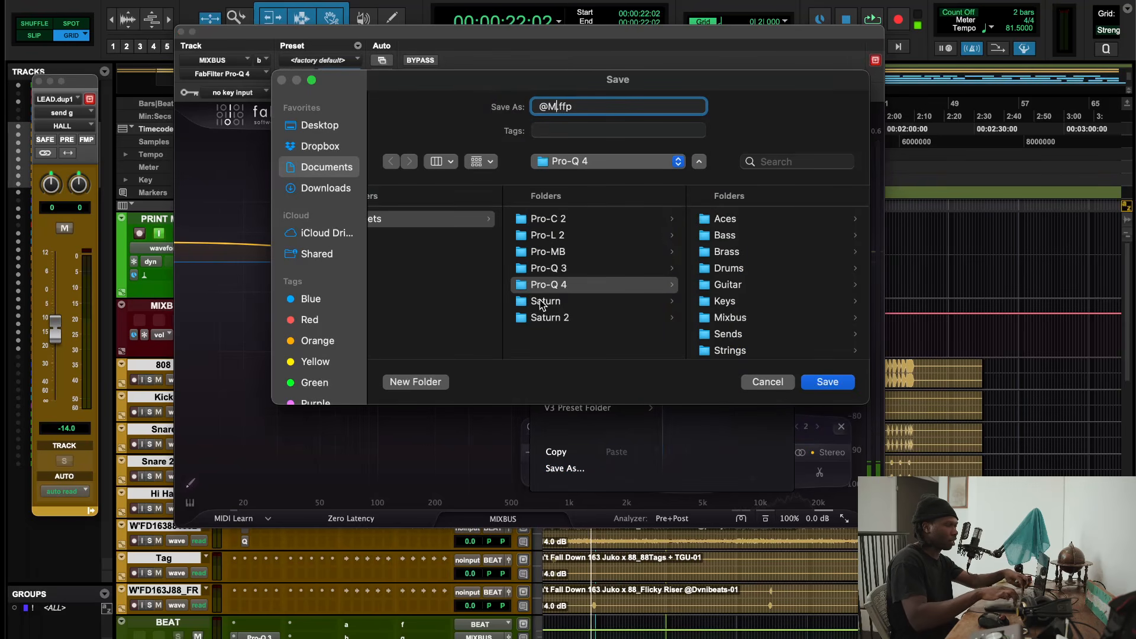
{"action": "key", "text": "BackSpace"}
{"action": "key", "text": "BackSpace"}
{"action": "type", "text": "mixliken"}
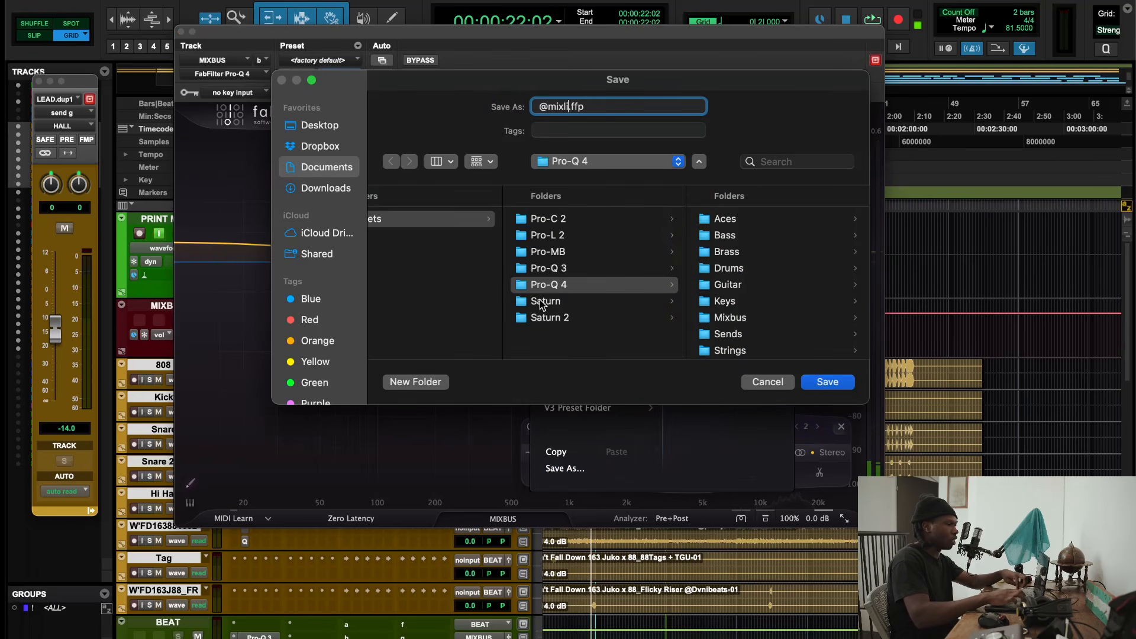
{"action": "type", "text": "ix -"}
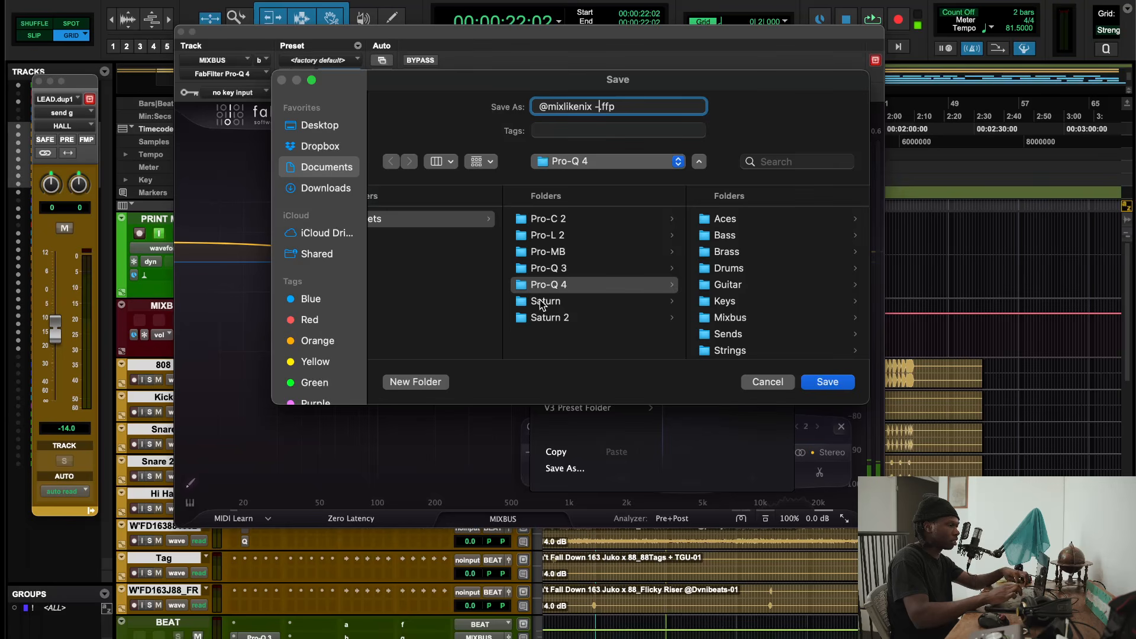
{"action": "type", "text": " Make"}
{"action": "key", "text": "BackSpace"}
{"action": "key", "text": "BackSpace"}
{"action": "type", "text": "ster EQ"}
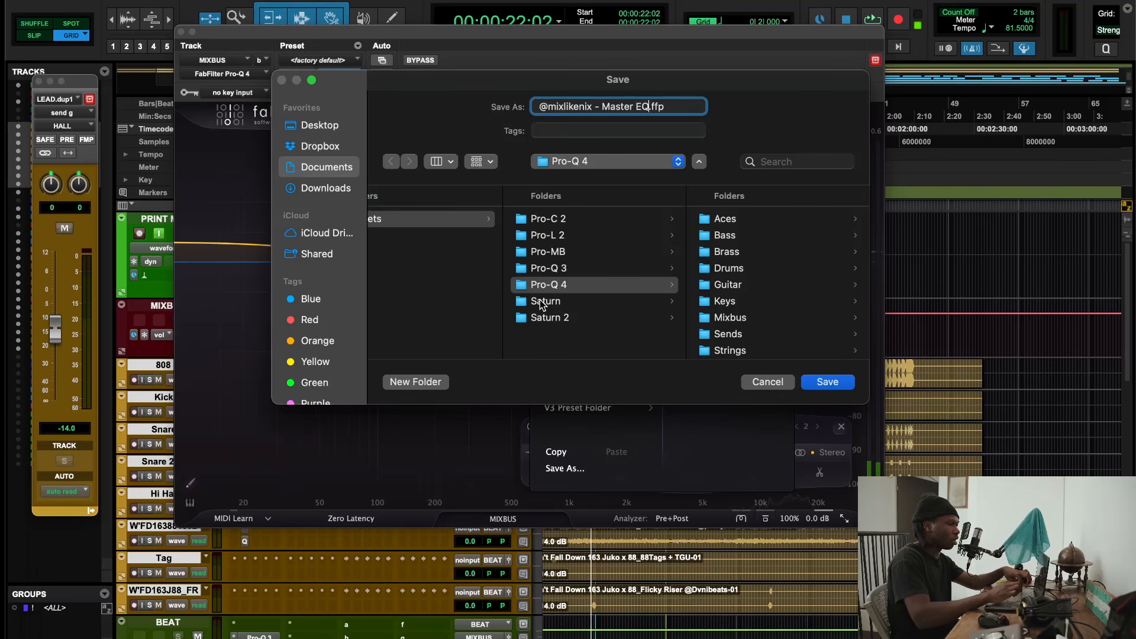
{"action": "left_click", "coordinate": [827, 384]}
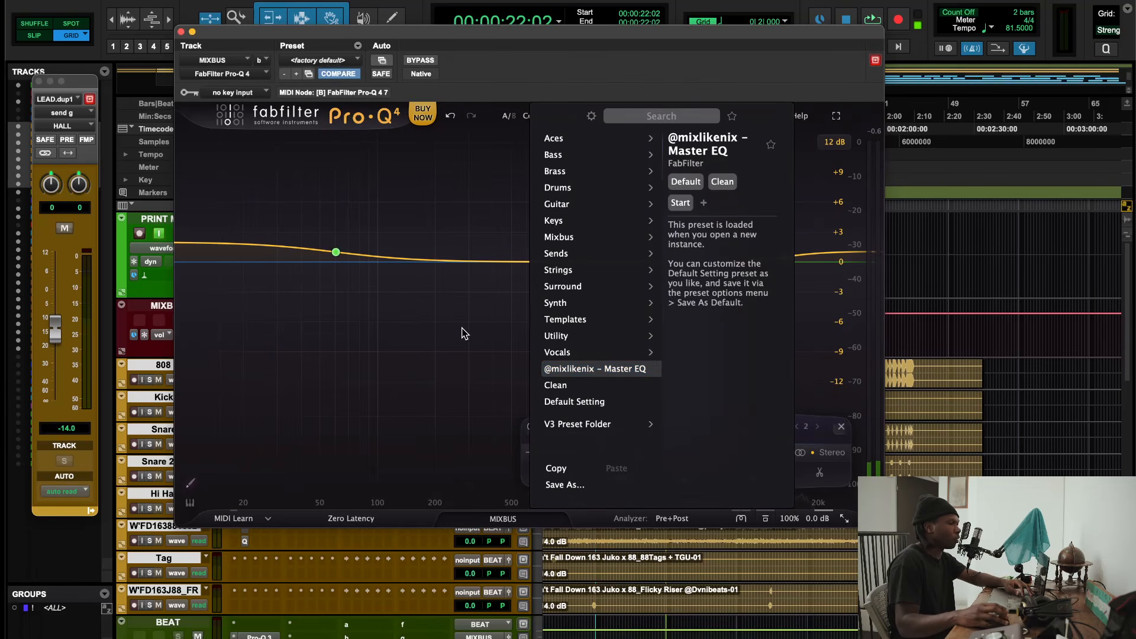
{"action": "left_click", "coordinate": [498, 189]}
Inspect the low-shelf band's gain and filter shape and the high-shelf band's settings in the mix bus equalizer
{"action": "mouse_move", "coordinate": [331, 251]}
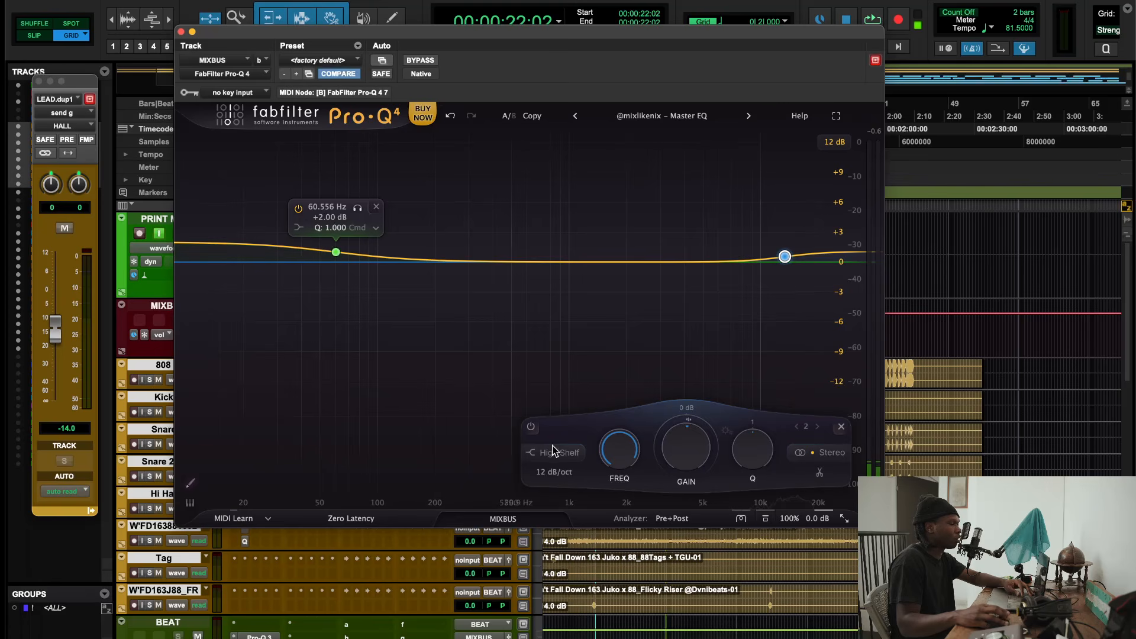
{"action": "left_click", "coordinate": [335, 252]}
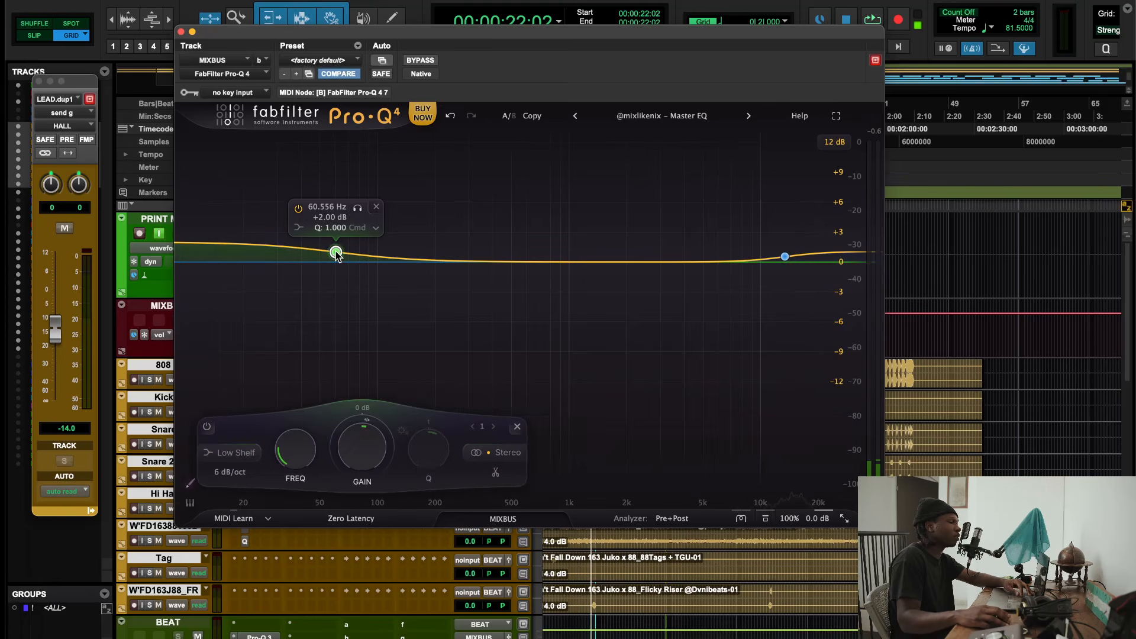
{"action": "mouse_move", "coordinate": [362, 450]}
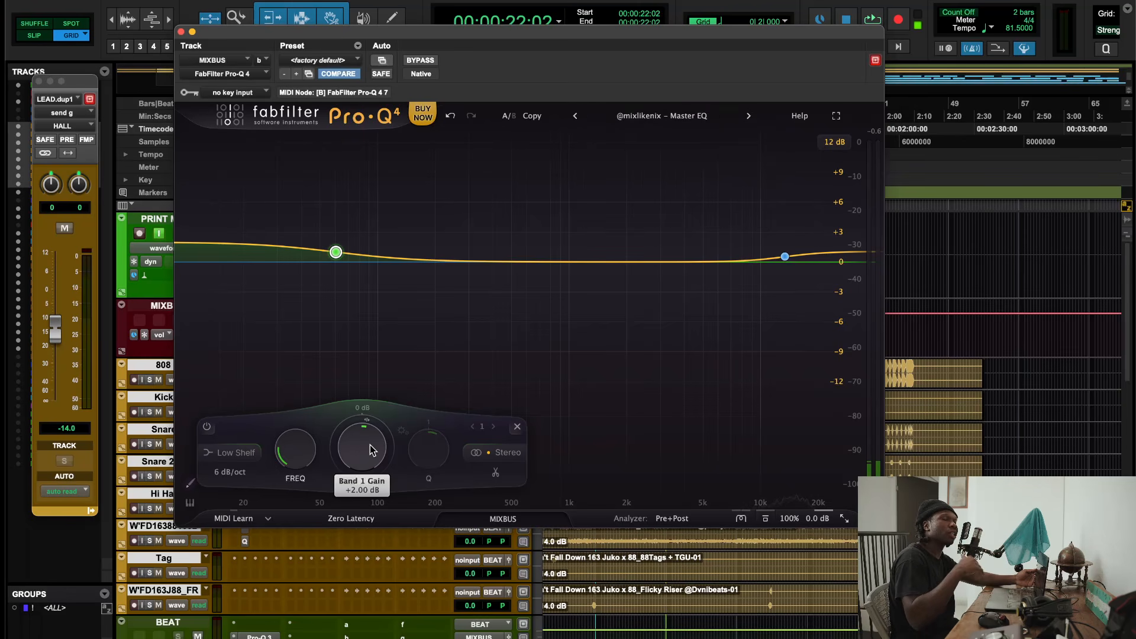
{"action": "left_click", "coordinate": [232, 453]}
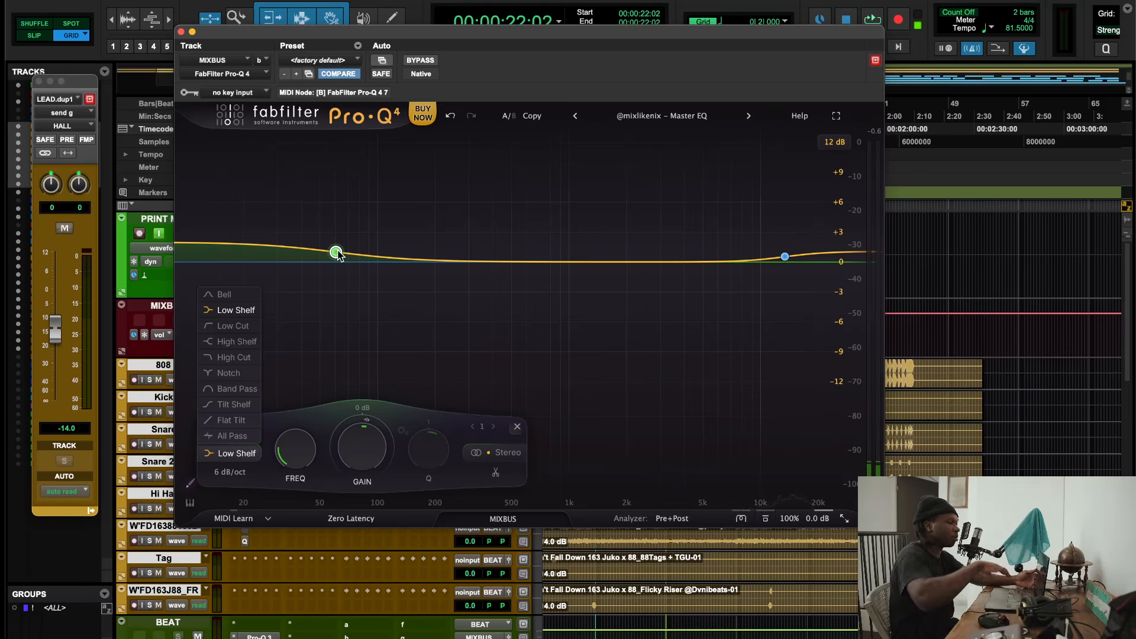
{"action": "left_click", "coordinate": [786, 261]}
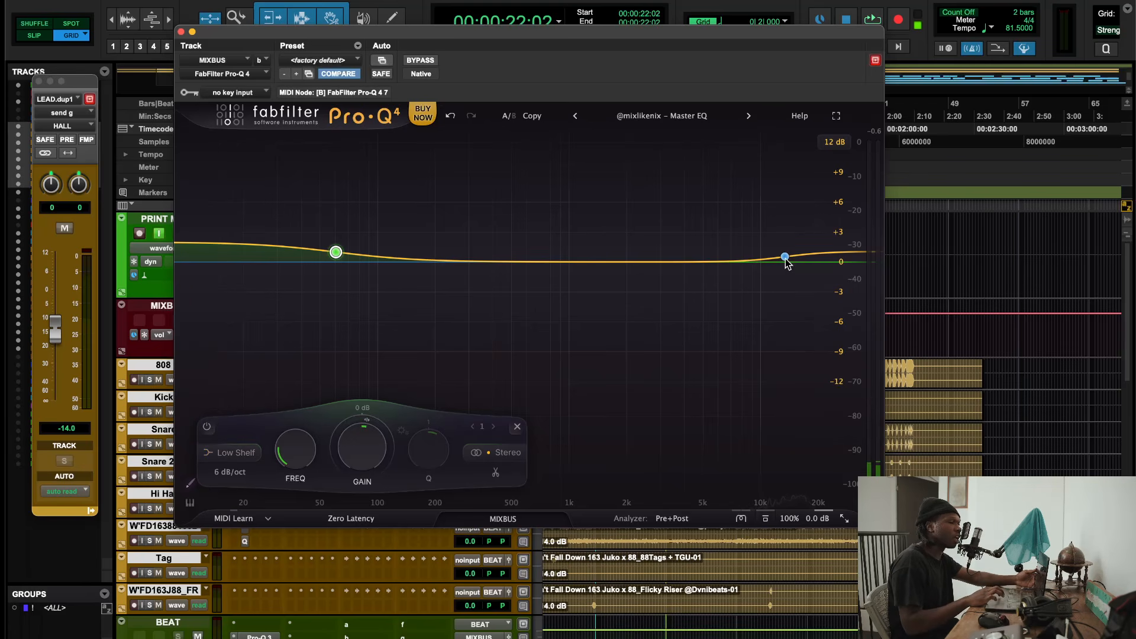
{"action": "mouse_move", "coordinate": [785, 263]}
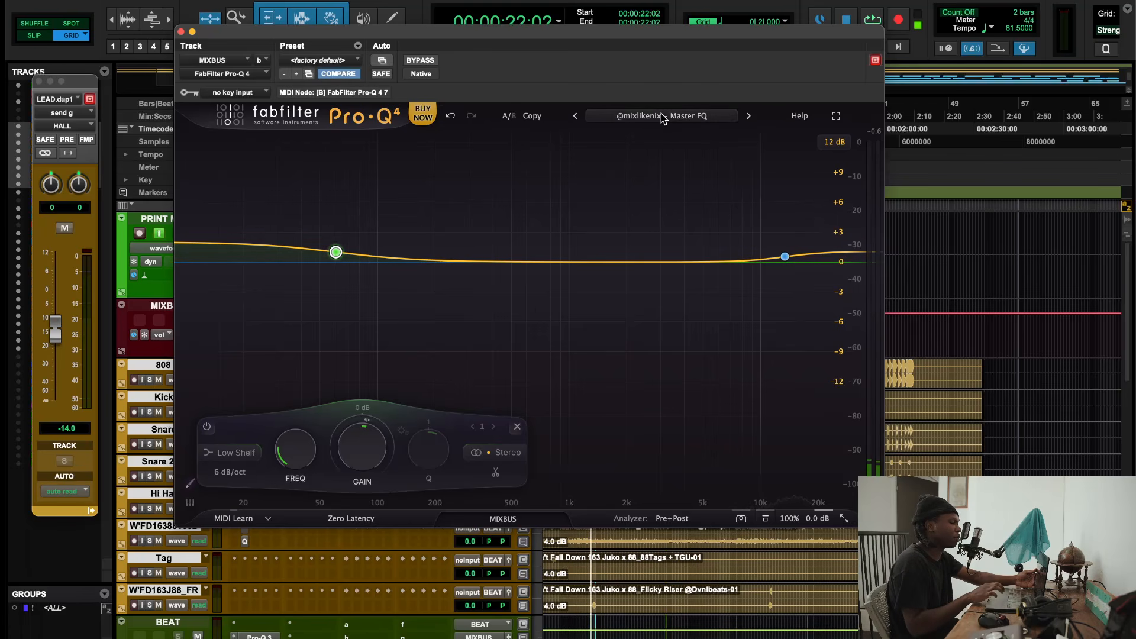
{"action": "mouse_move", "coordinate": [335, 253]}
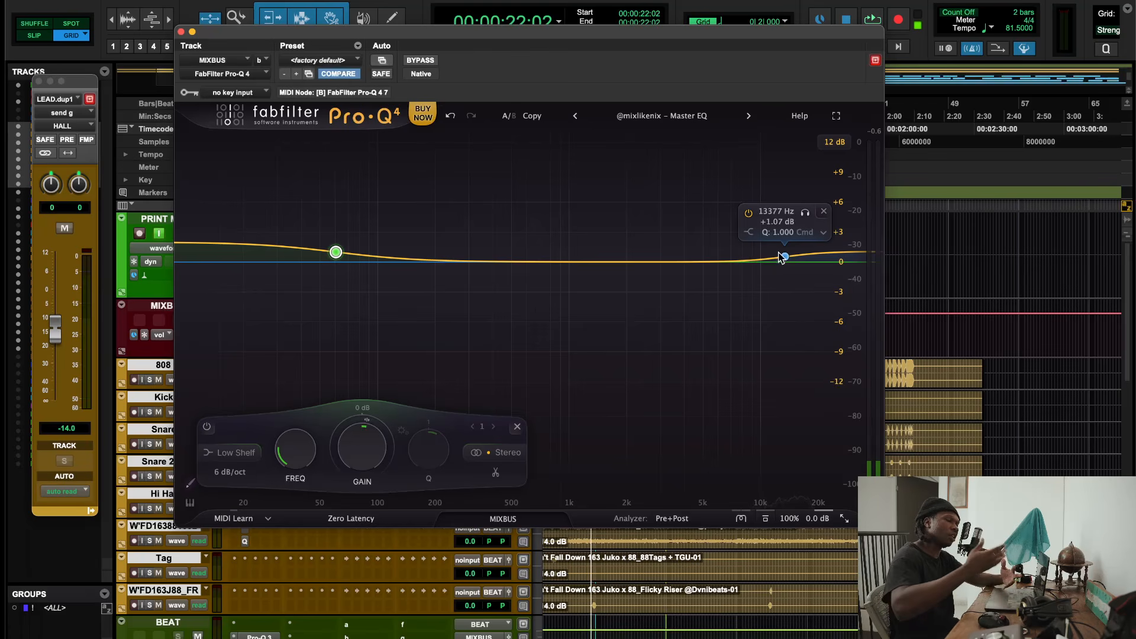
Play the song and compare the mix bus with its equalizer bypassed and active, then stop playback
{"action": "key", "text": "space"}
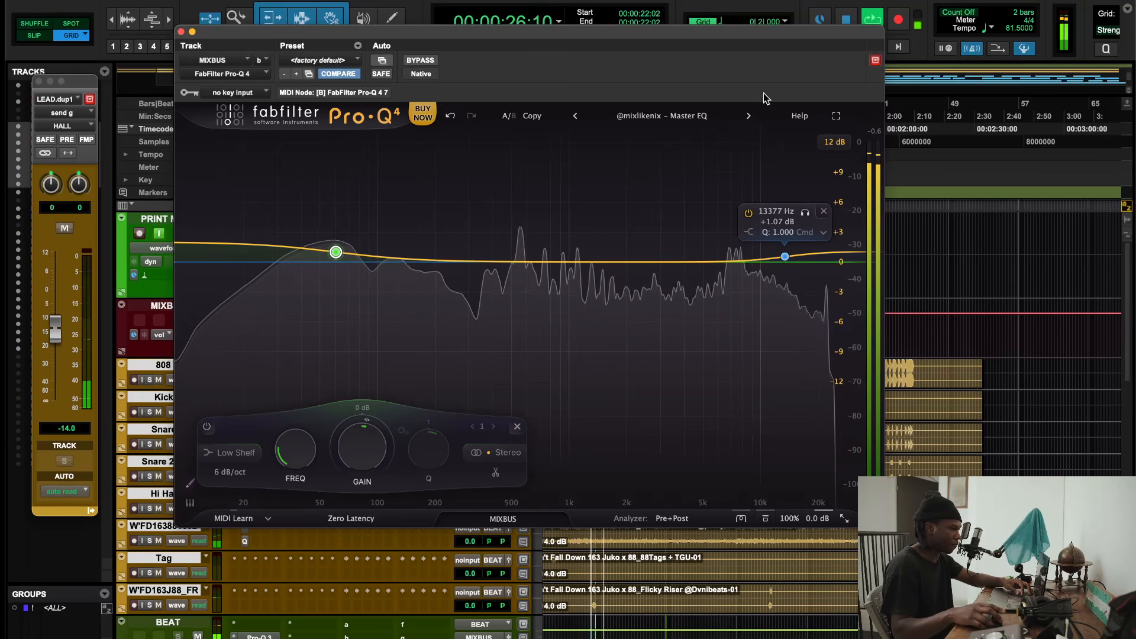
{"action": "left_click", "coordinate": [421, 61]}
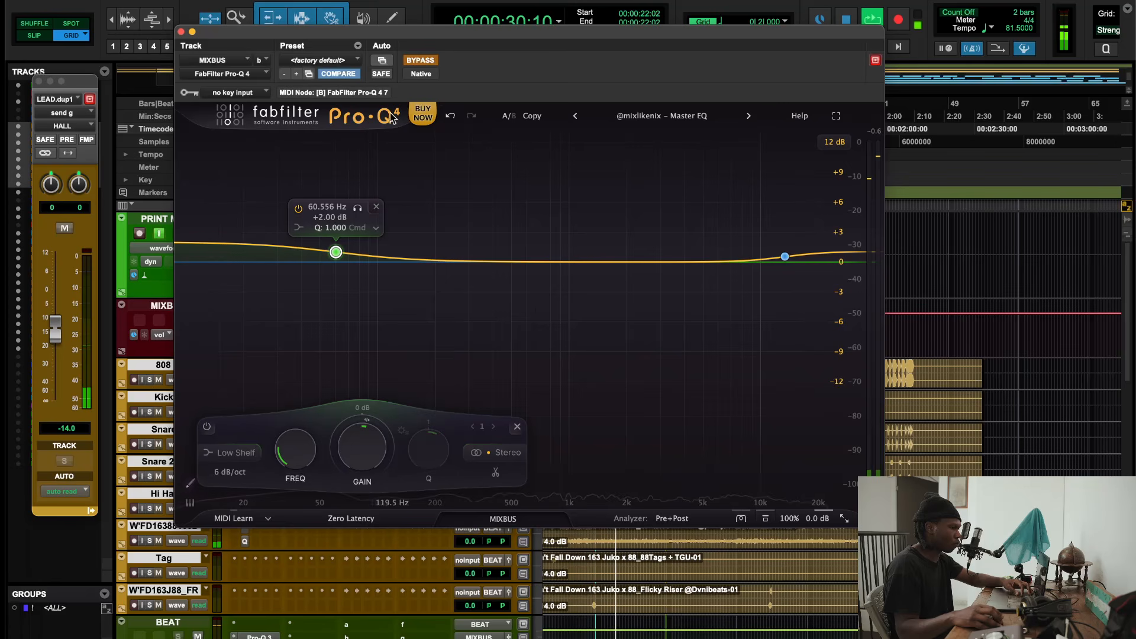
{"action": "left_click", "coordinate": [414, 62]}
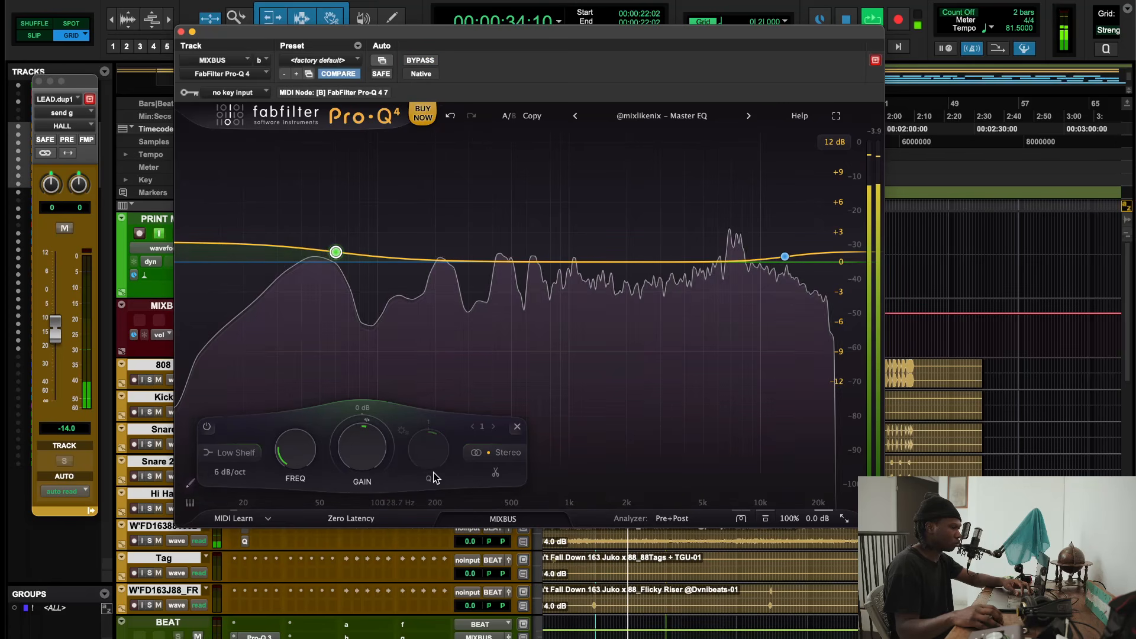
{"action": "left_click", "coordinate": [223, 460]}
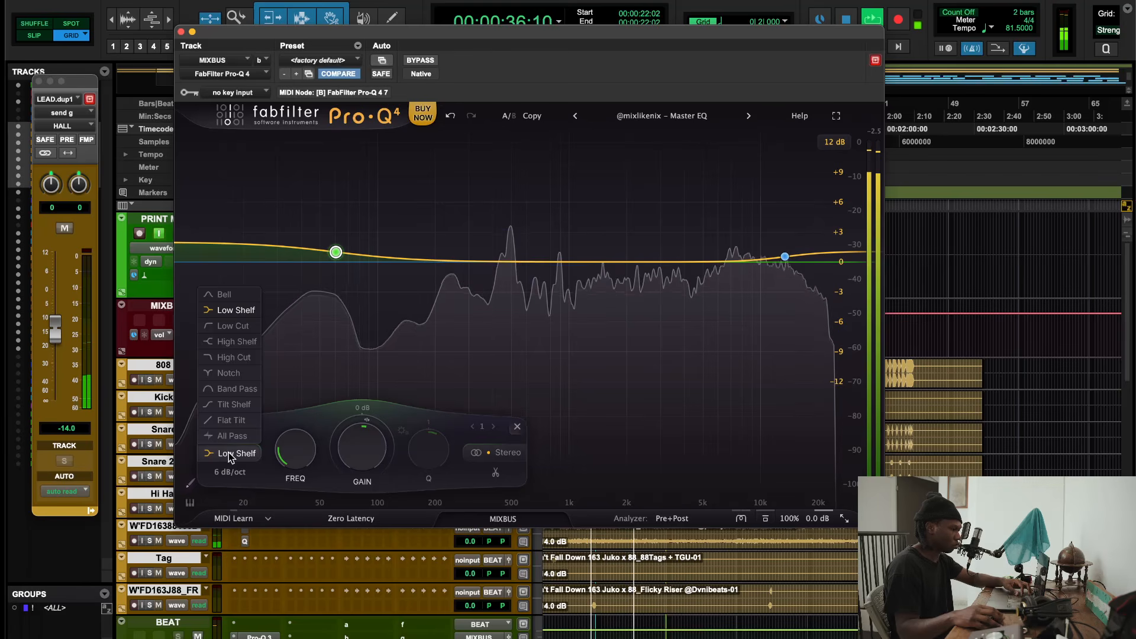
{"action": "left_click", "coordinate": [421, 60]}
{"action": "left_click", "coordinate": [421, 61]}
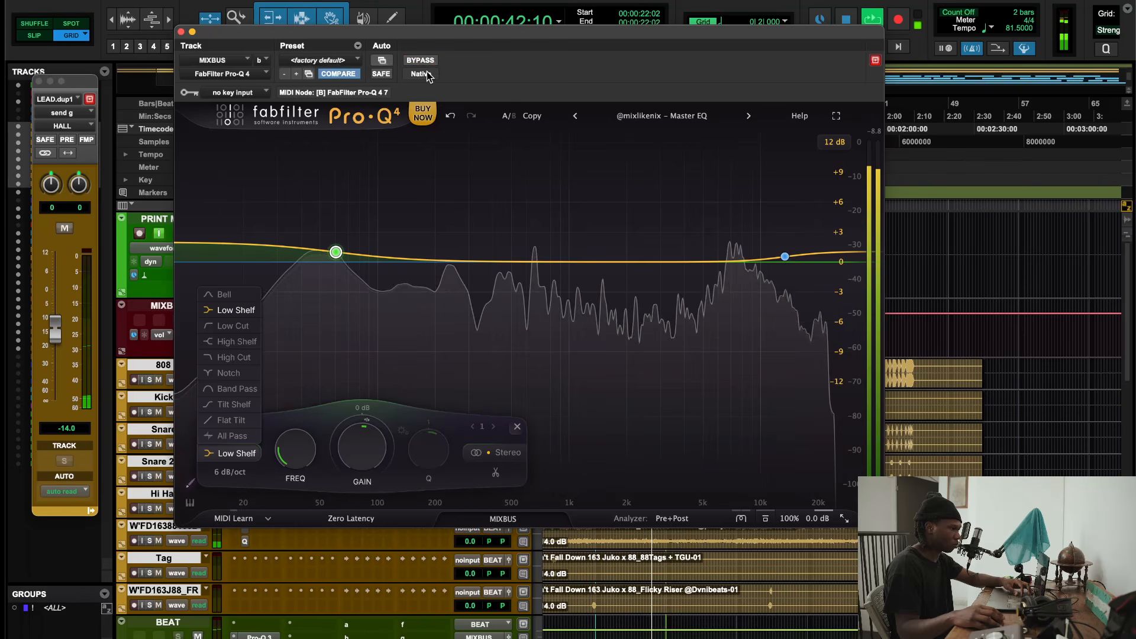
{"action": "key", "text": "space"}
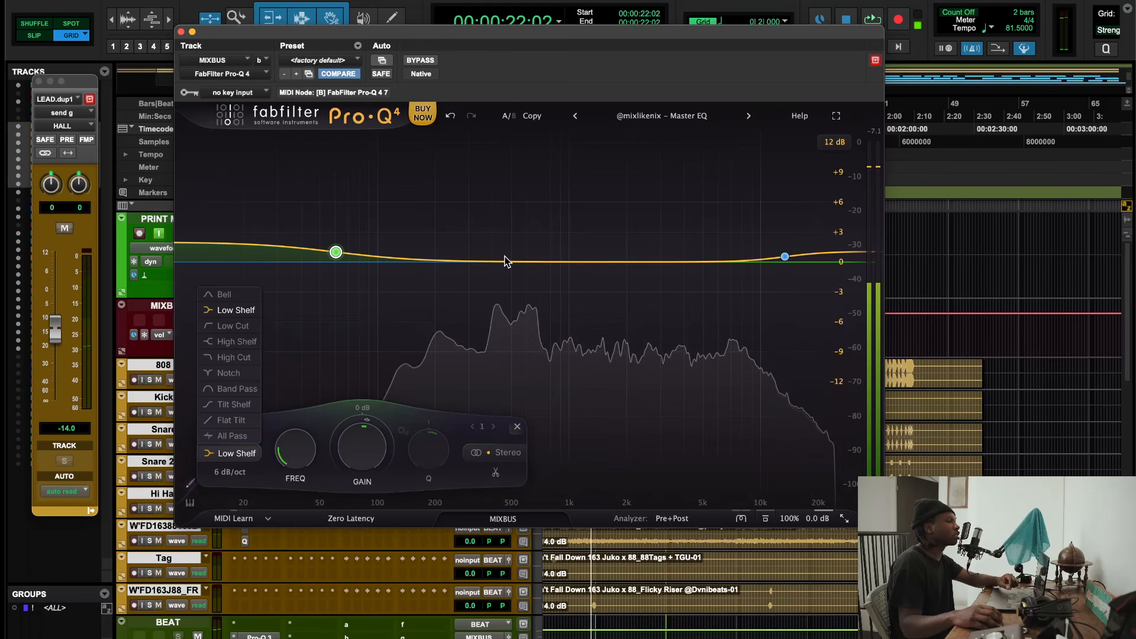
Try a bell cut of about 0.8 dB near 1039 Hz with a Q of 40 on the mix bus equalizer, then delete that band
{"action": "left_click", "coordinate": [490, 209]}
{"action": "left_click_drag", "start_coordinate": [510, 261], "coordinate": [571, 271]}
{"action": "scroll", "coordinate": [499, 200], "scroll_direction": "up", "scroll_amount": 10}
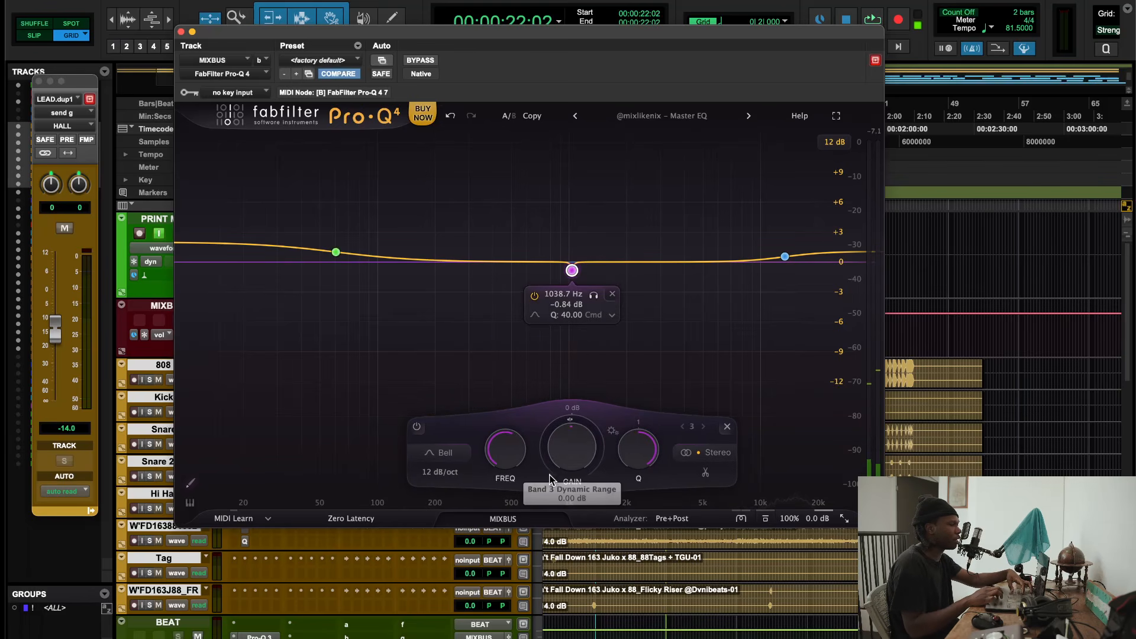
{"action": "double_click", "coordinate": [559, 449]}
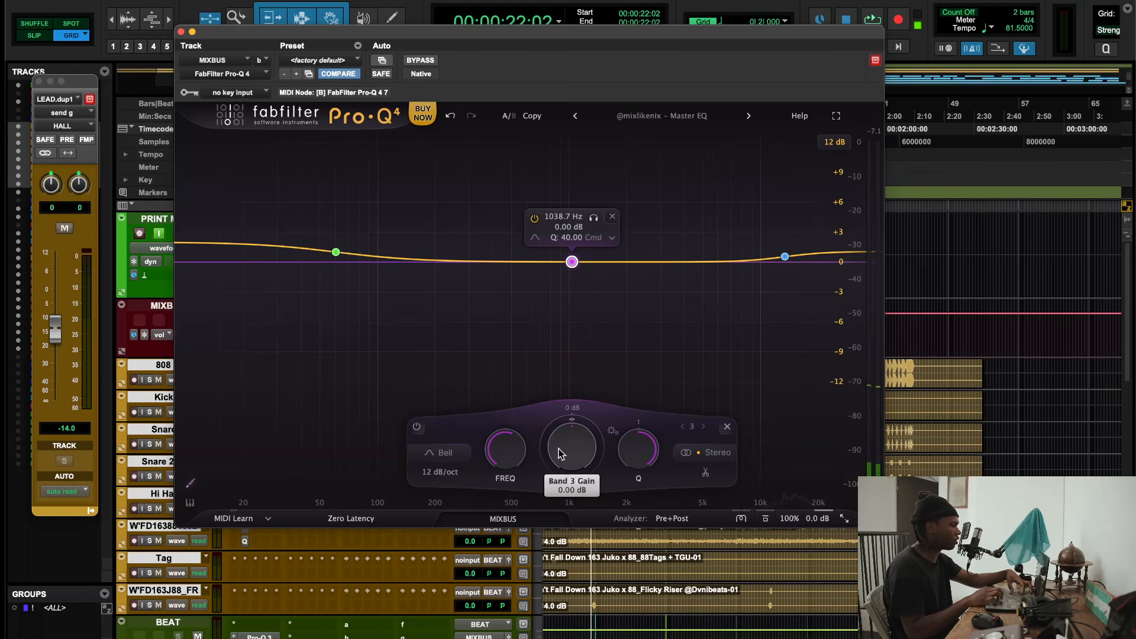
{"action": "left_click", "coordinate": [612, 216]}
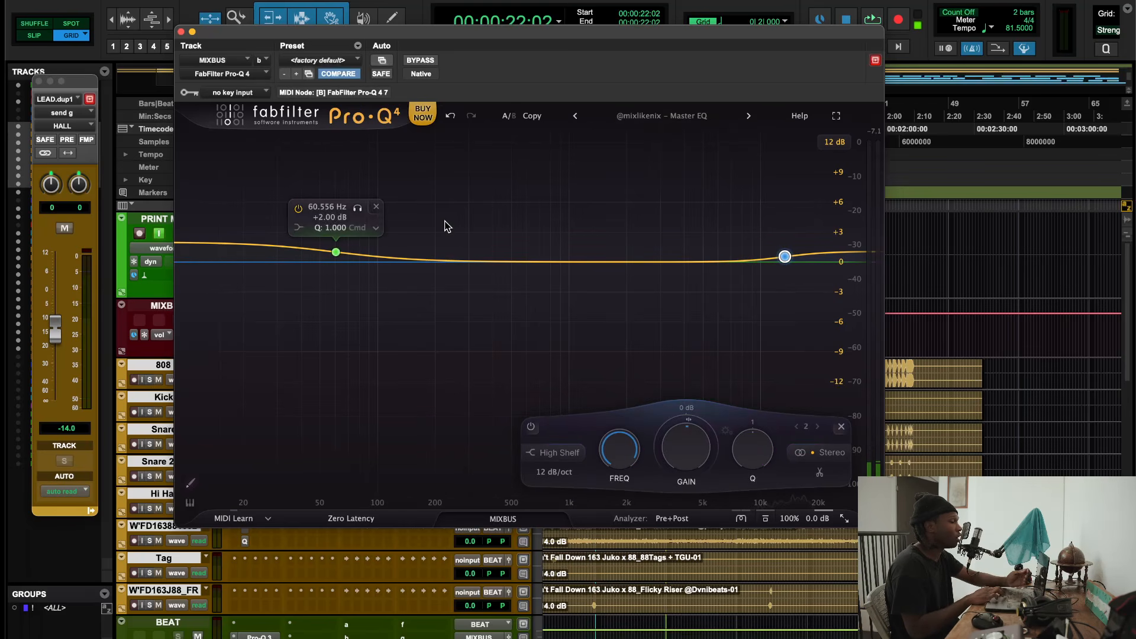
Close the mix bus equalizer and look over the session's tracks and the EQ curve on the 808 track
{"action": "left_click", "coordinate": [356, 255]}
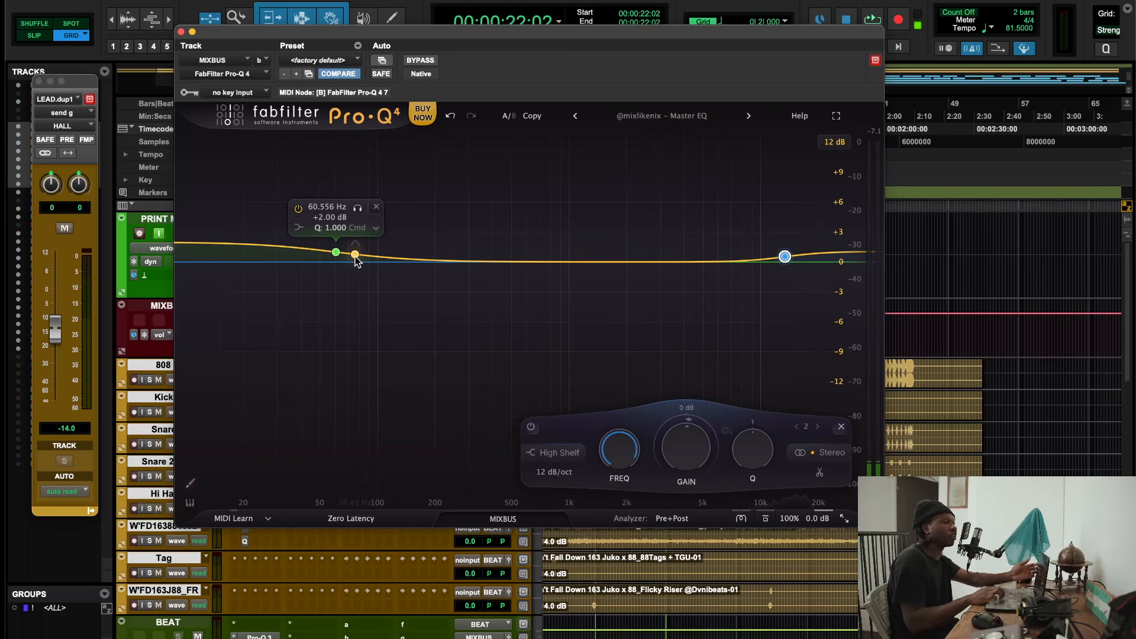
{"action": "left_click", "coordinate": [181, 31]}
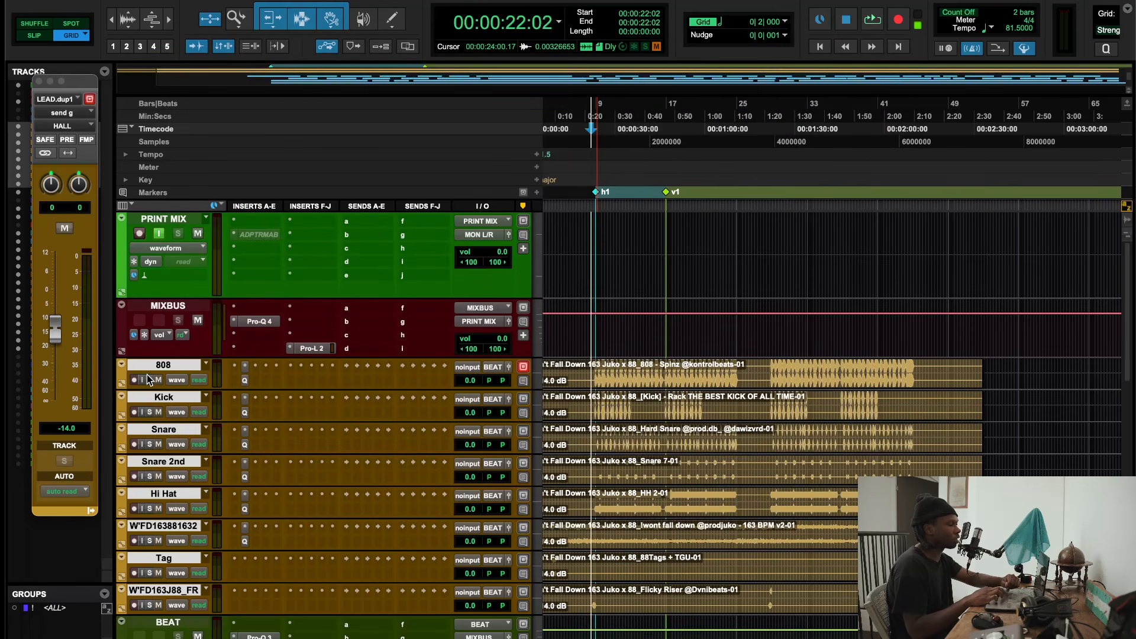
{"action": "scroll", "coordinate": [329, 293], "scroll_direction": "down", "scroll_amount": 5}
{"action": "scroll", "coordinate": [330, 293], "scroll_direction": "up", "scroll_amount": 5}
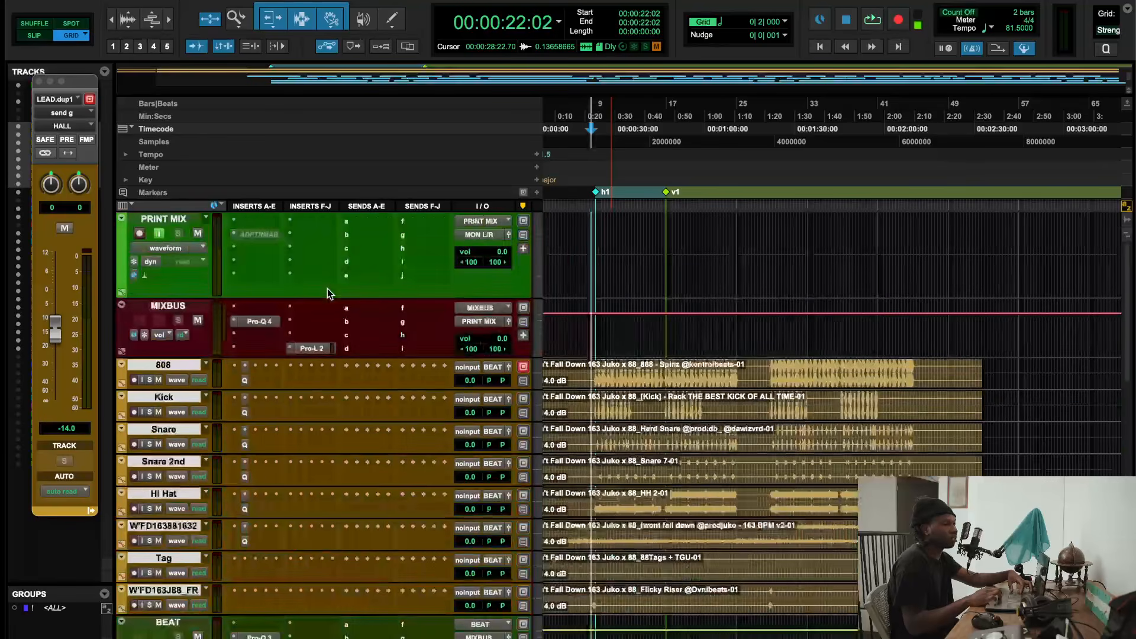
{"action": "scroll", "coordinate": [378, 406], "scroll_direction": "down", "scroll_amount": 10}
{"action": "scroll", "coordinate": [388, 405], "scroll_direction": "up", "scroll_amount": 8}
{"action": "scroll", "coordinate": [386, 401], "scroll_direction": "down", "scroll_amount": 4}
{"action": "scroll", "coordinate": [387, 401], "scroll_direction": "up", "scroll_amount": 8}
{"action": "left_click", "coordinate": [244, 382]}
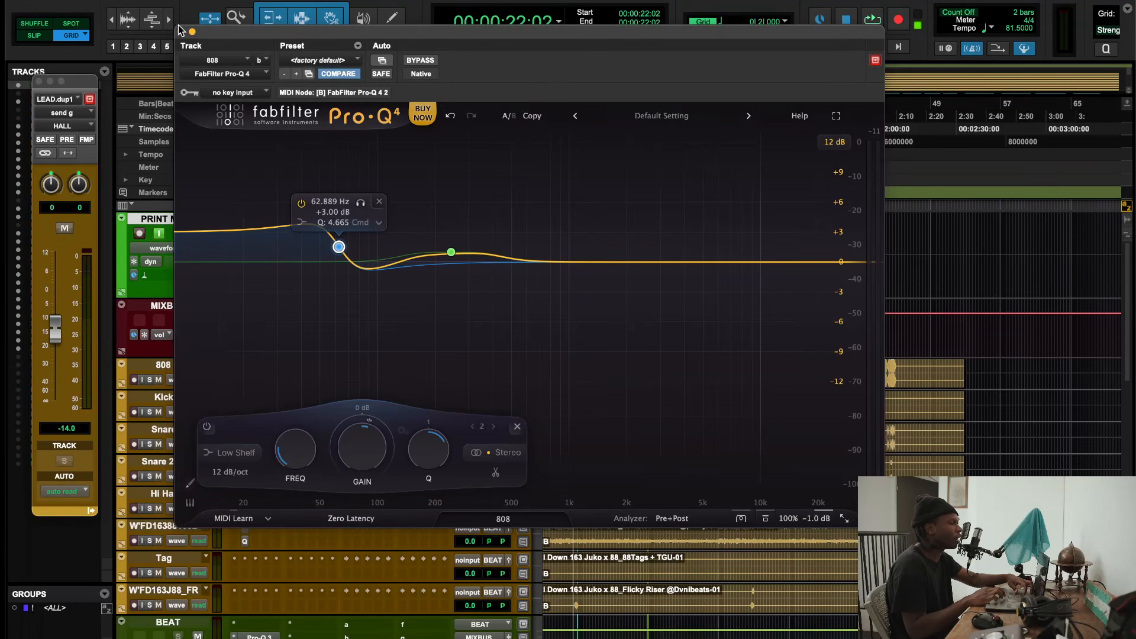
{"action": "left_click", "coordinate": [182, 31]}
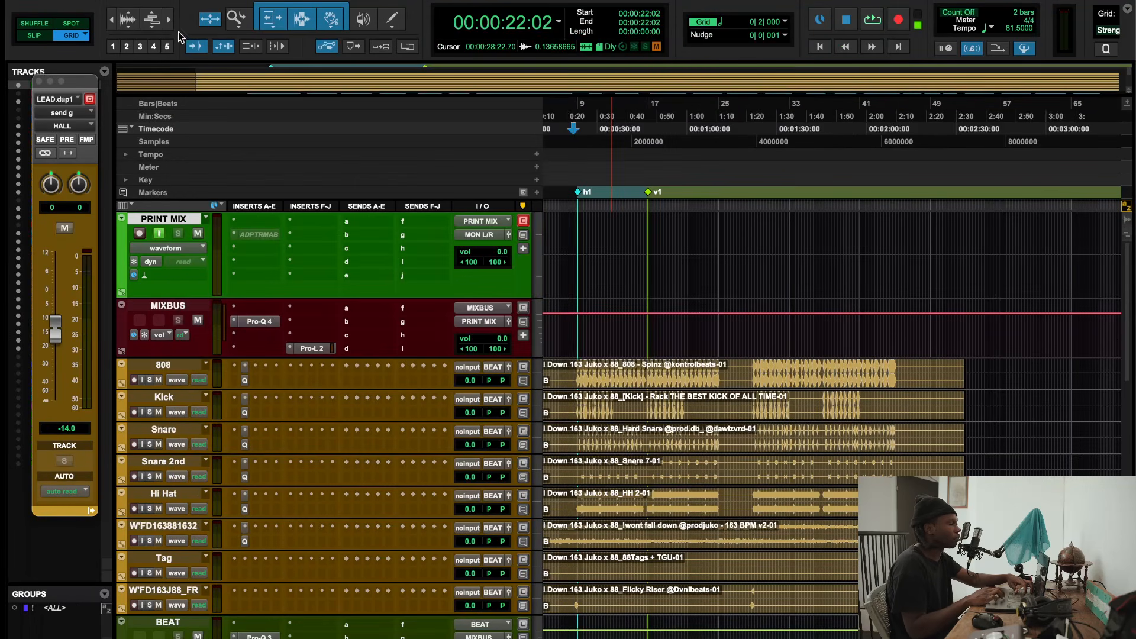
Play the soloed 808 with its Pro-Q 4 open and briefly audition the bell band around 242 Hz on its own
{"action": "left_click", "coordinate": [244, 380]}
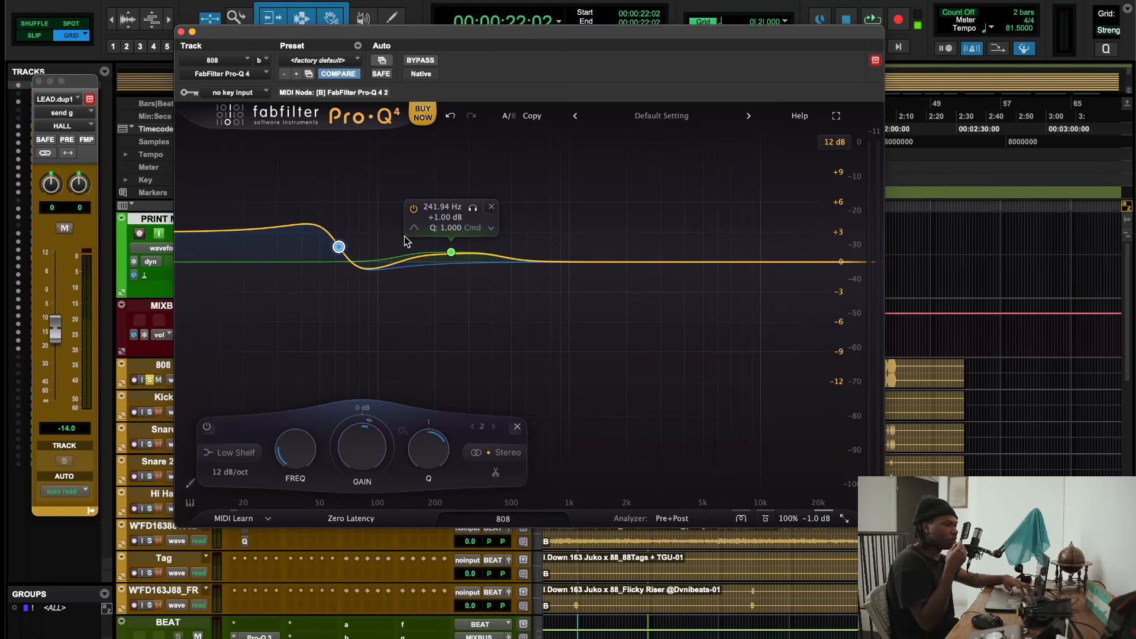
{"action": "key", "text": "space"}
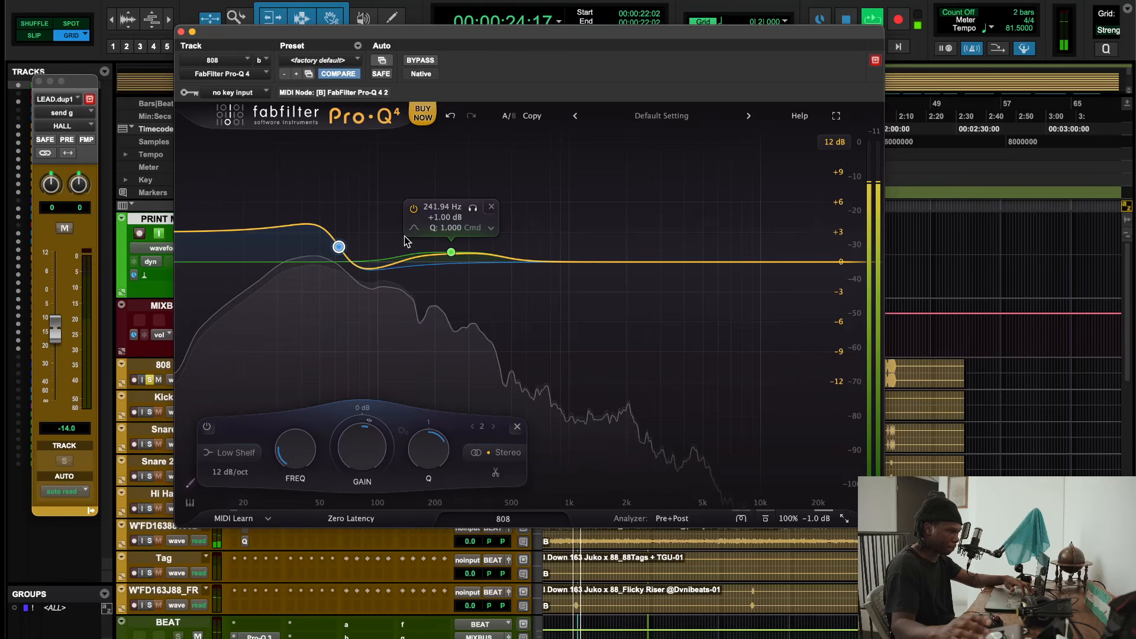
{"action": "left_click", "coordinate": [473, 208]}
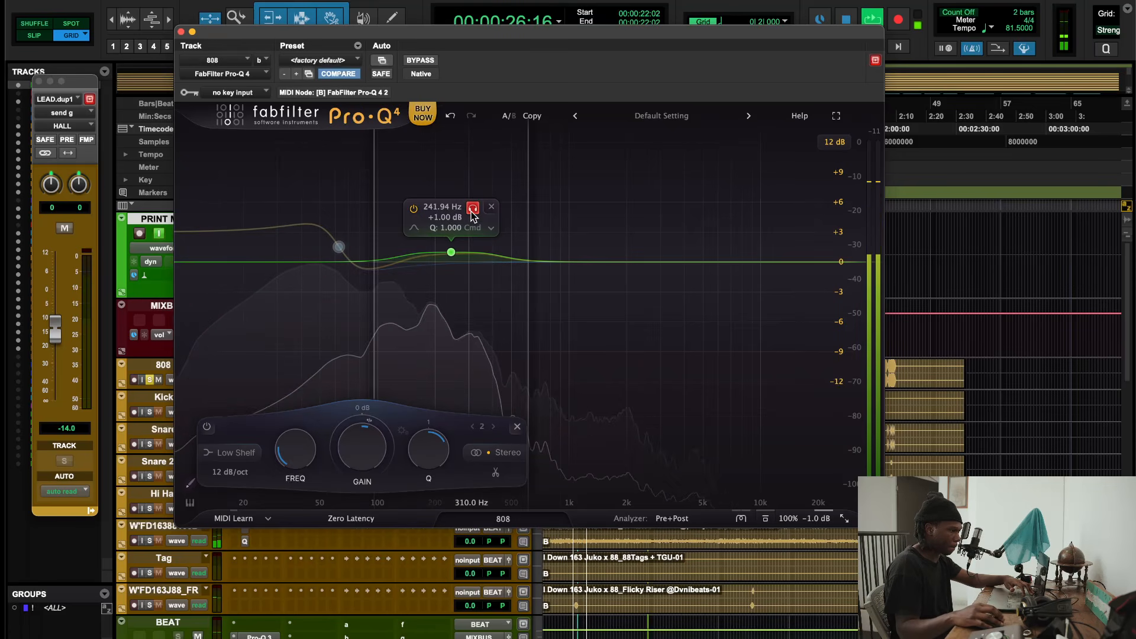
{"action": "left_click", "coordinate": [473, 208]}
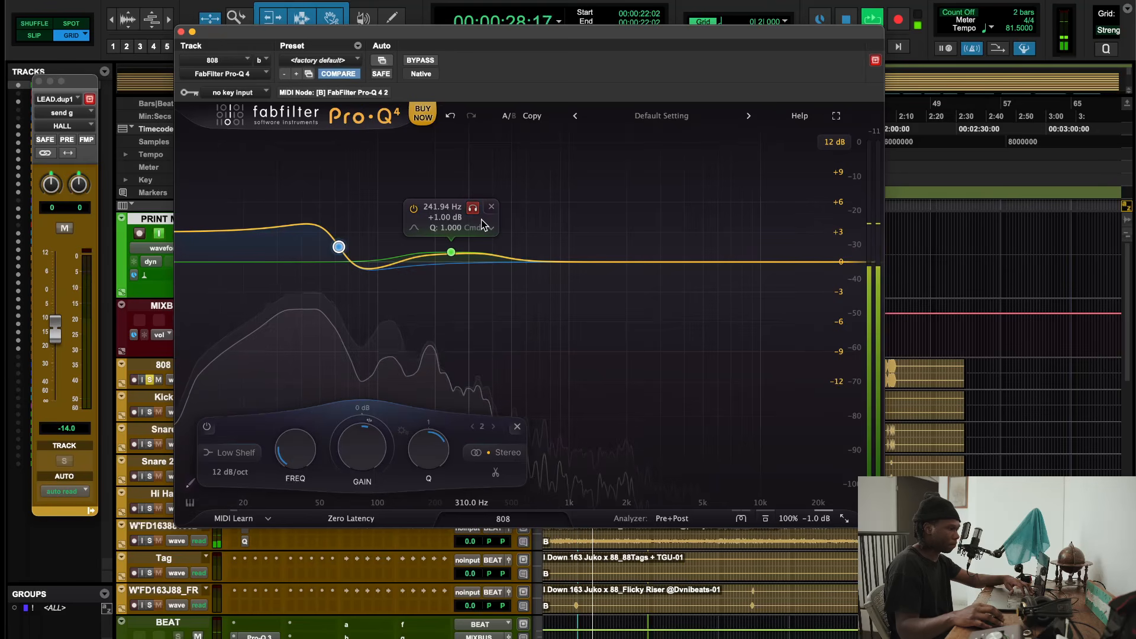
Bypass the 808 track's equalizer and replay the soloed 808 to hear it unprocessed
{"action": "left_click", "coordinate": [416, 60]}
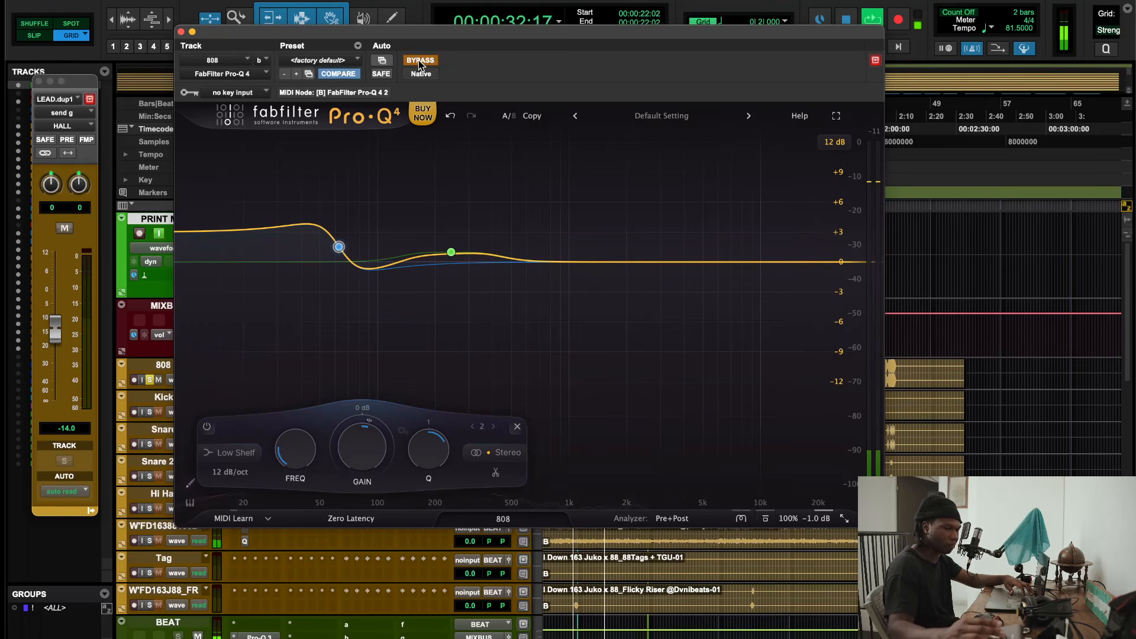
{"action": "key", "text": "space"}
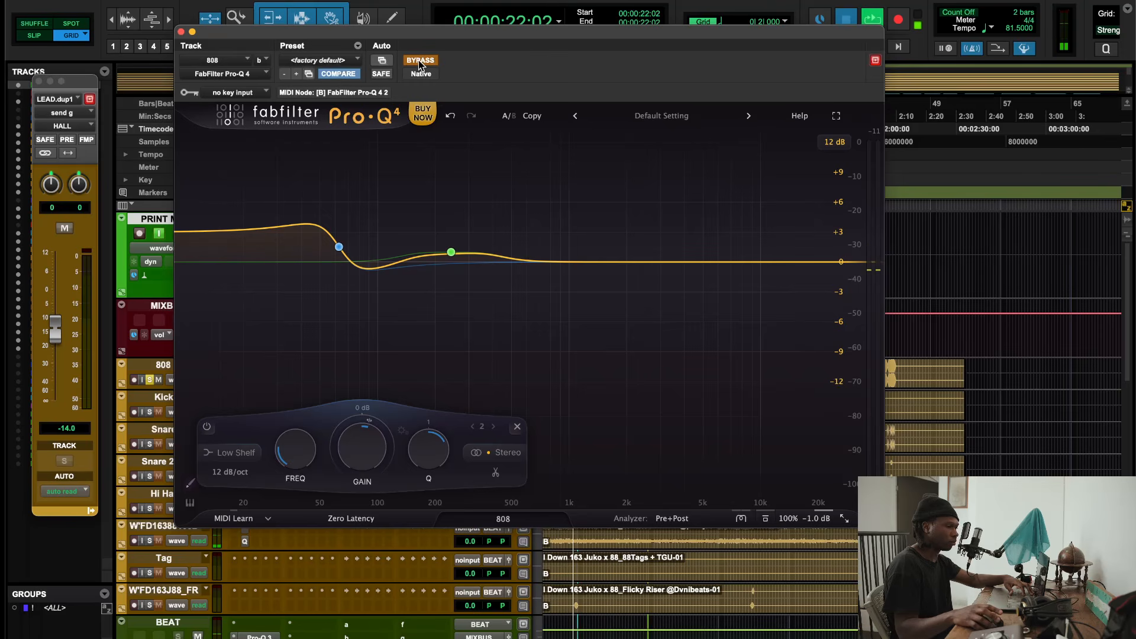
{"action": "left_click_drag", "start_coordinate": [440, 74], "coordinate": [435, 47]}
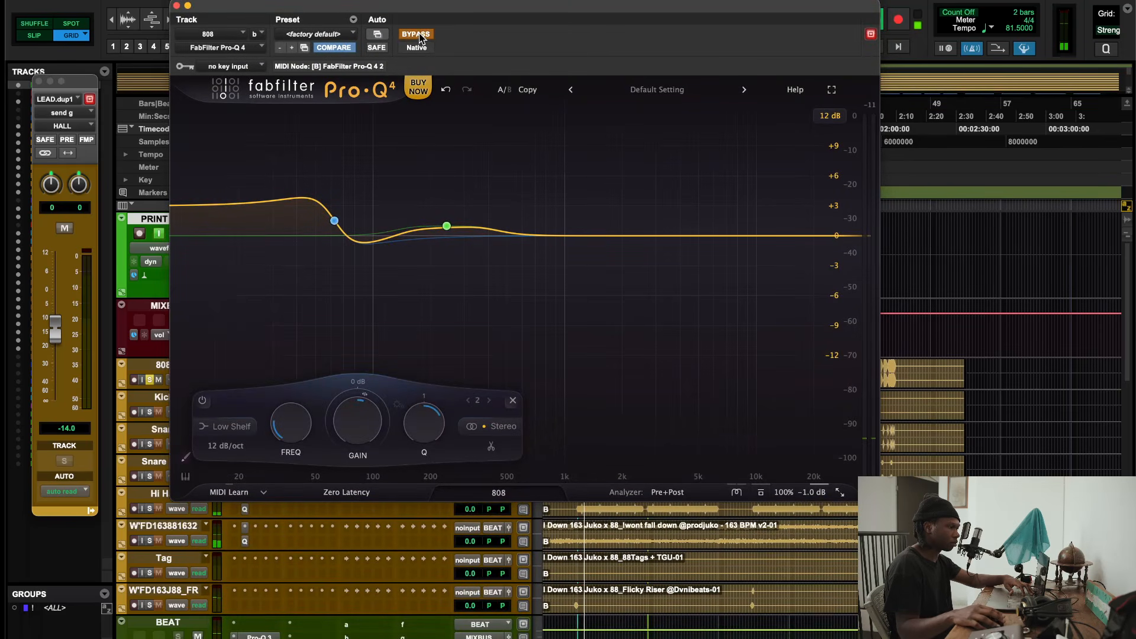
Take the 808 track's equalizer out of bypass and close its window
{"action": "left_click", "coordinate": [422, 38]}
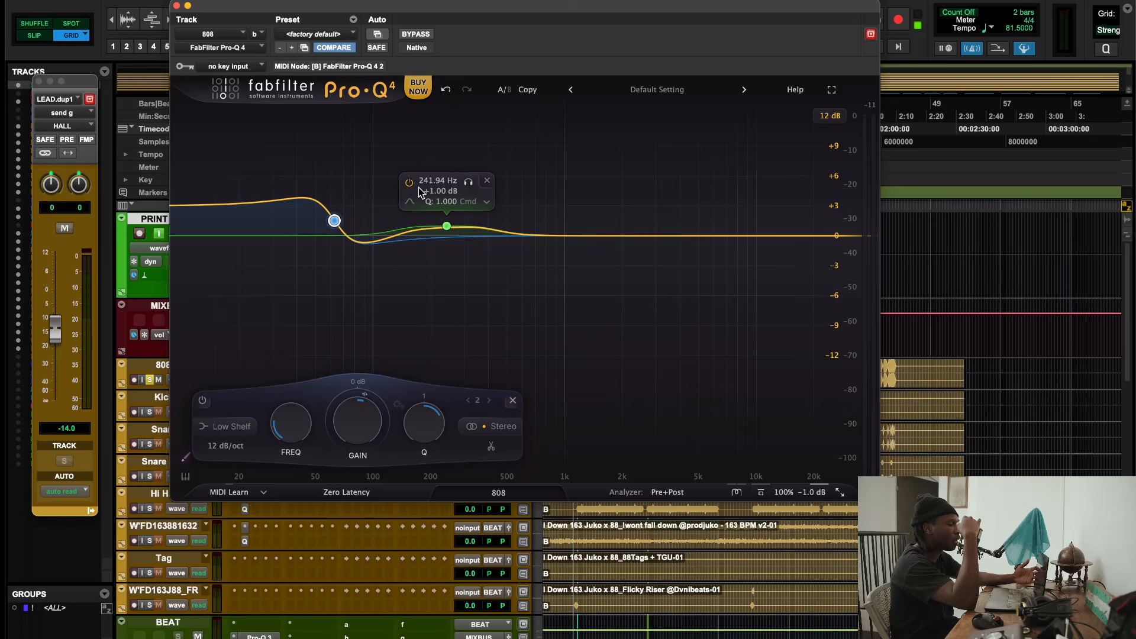
{"action": "mouse_move", "coordinate": [804, 497]}
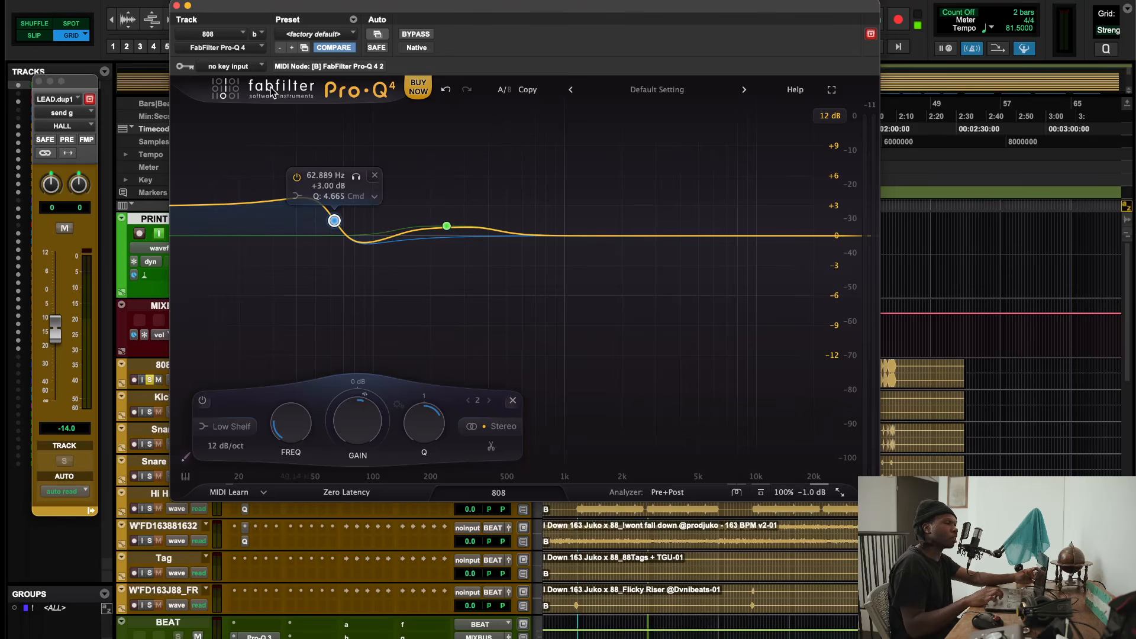
{"action": "left_click", "coordinate": [176, 6]}
Search the plug-ins for SSL, insert SSLComp in the mix bus's first insert slot and close its window
{"action": "scroll", "coordinate": [317, 393], "scroll_direction": "down", "scroll_amount": 5}
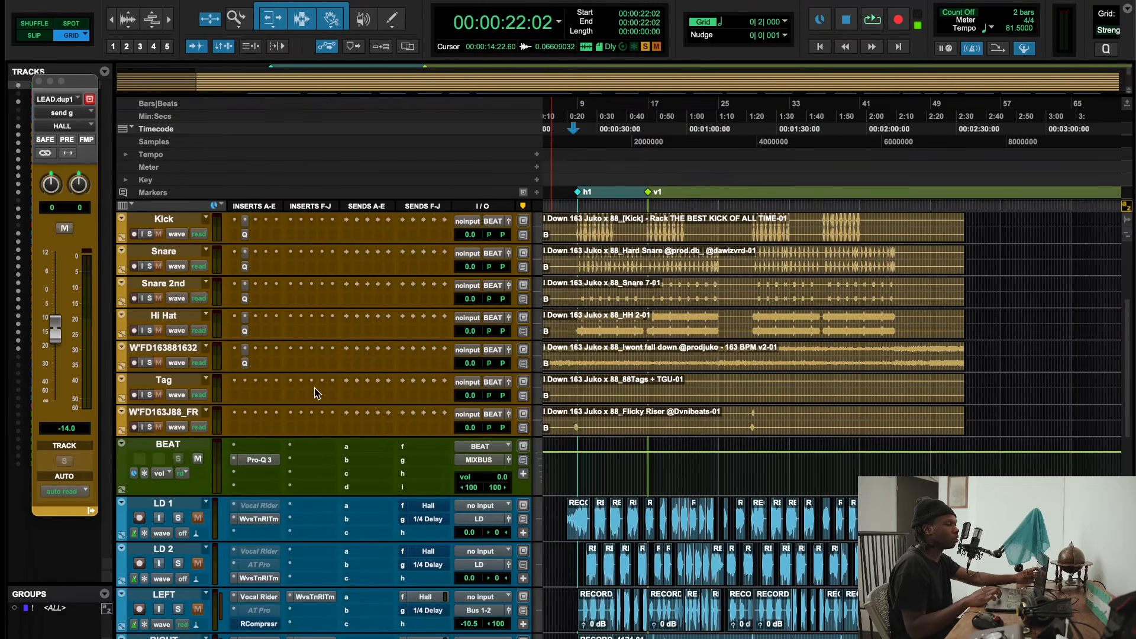
{"action": "scroll", "coordinate": [317, 393], "scroll_direction": "up", "scroll_amount": 5}
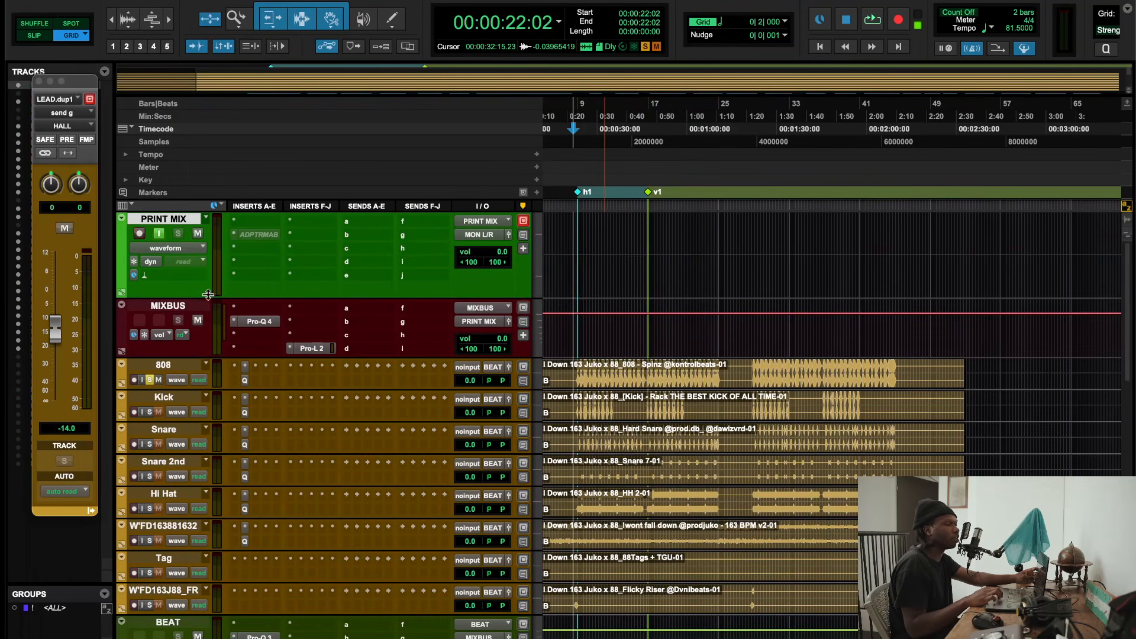
{"action": "left_click", "coordinate": [252, 308]}
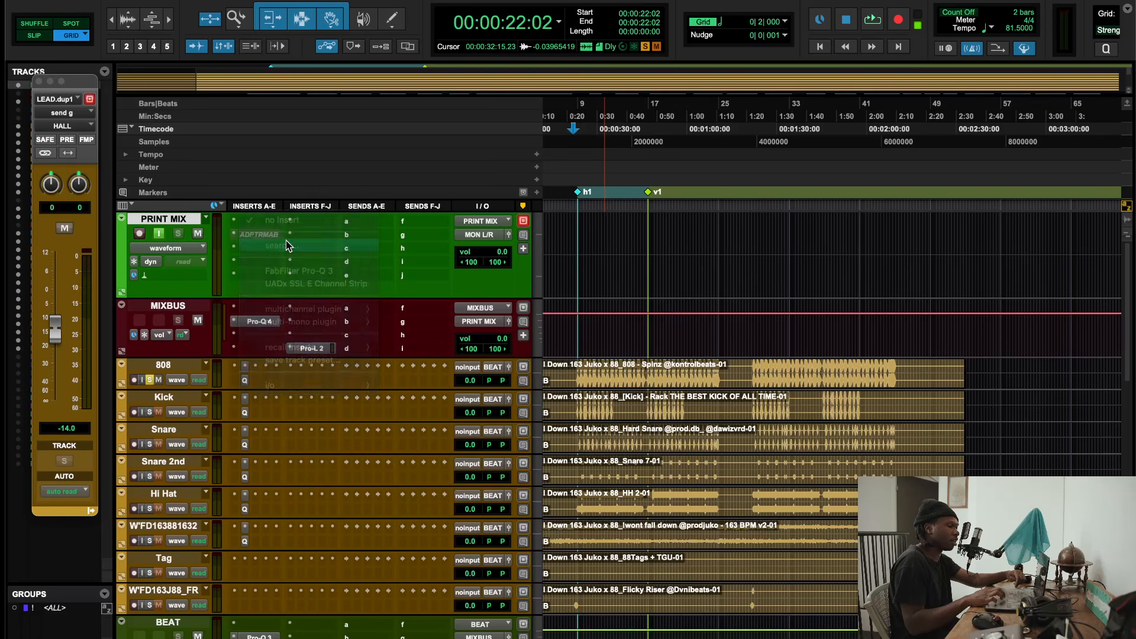
{"action": "left_click", "coordinate": [286, 241]}
{"action": "type", "text": "SSL"}
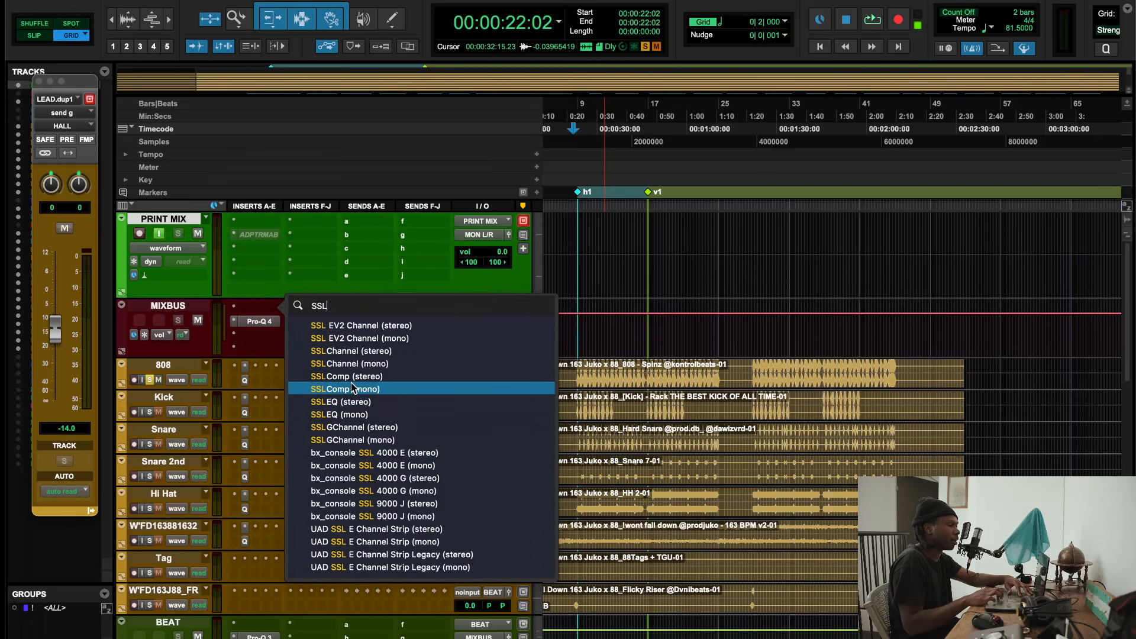
{"action": "left_click", "coordinate": [352, 388]}
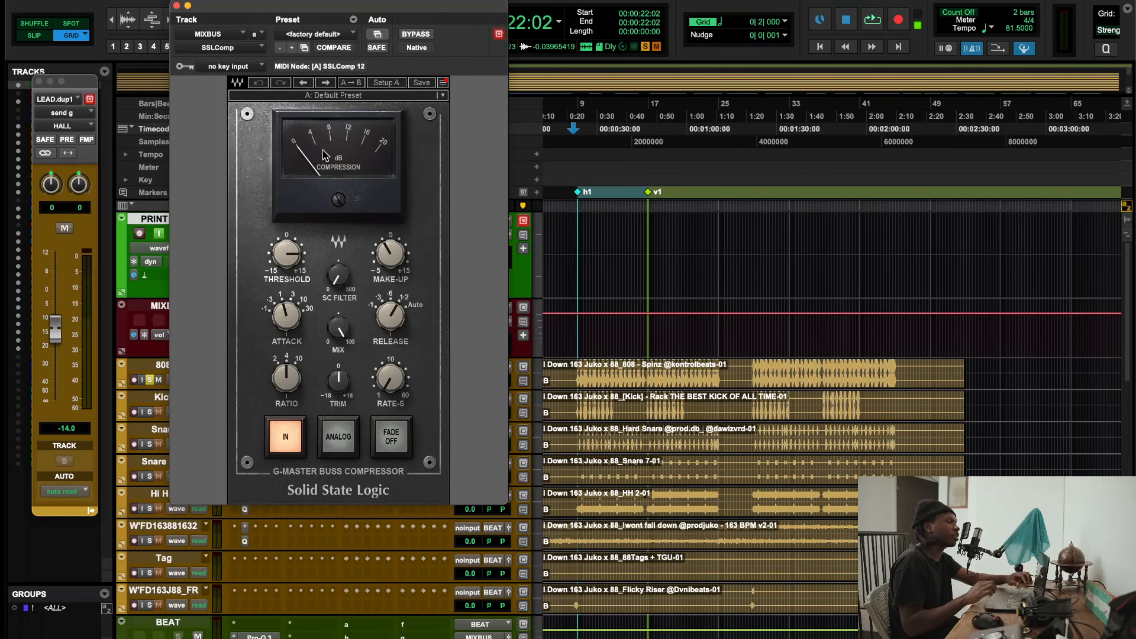
{"action": "left_click", "coordinate": [175, 5]}
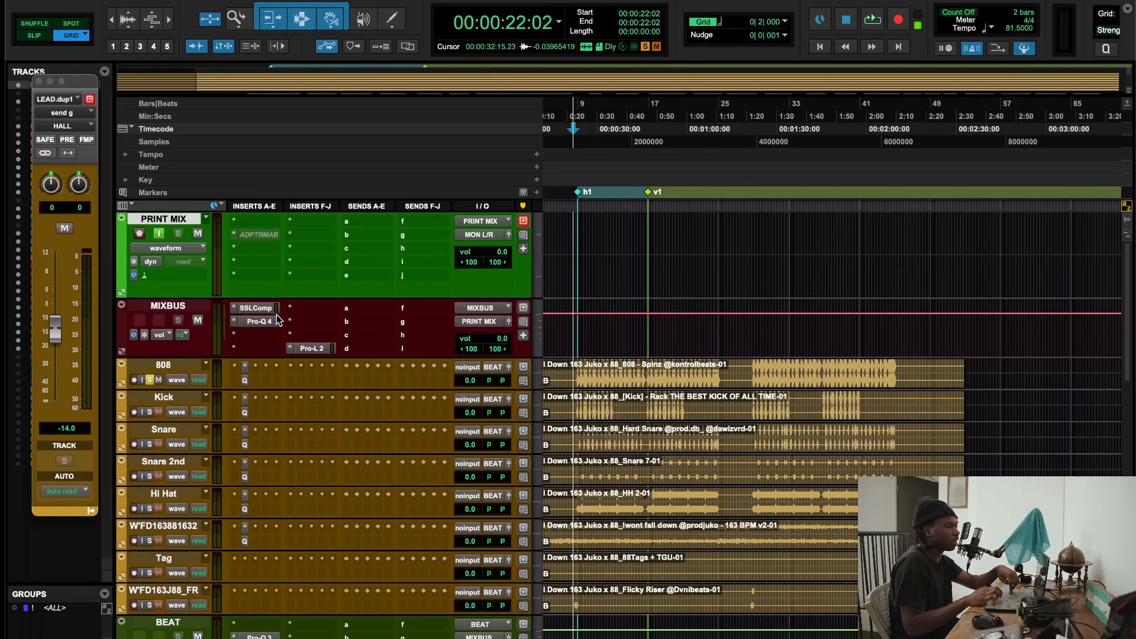
Reopen the 808 track's Pro-Q 4 to review its low-end EQ curve, and close it
{"action": "left_click", "coordinate": [243, 378]}
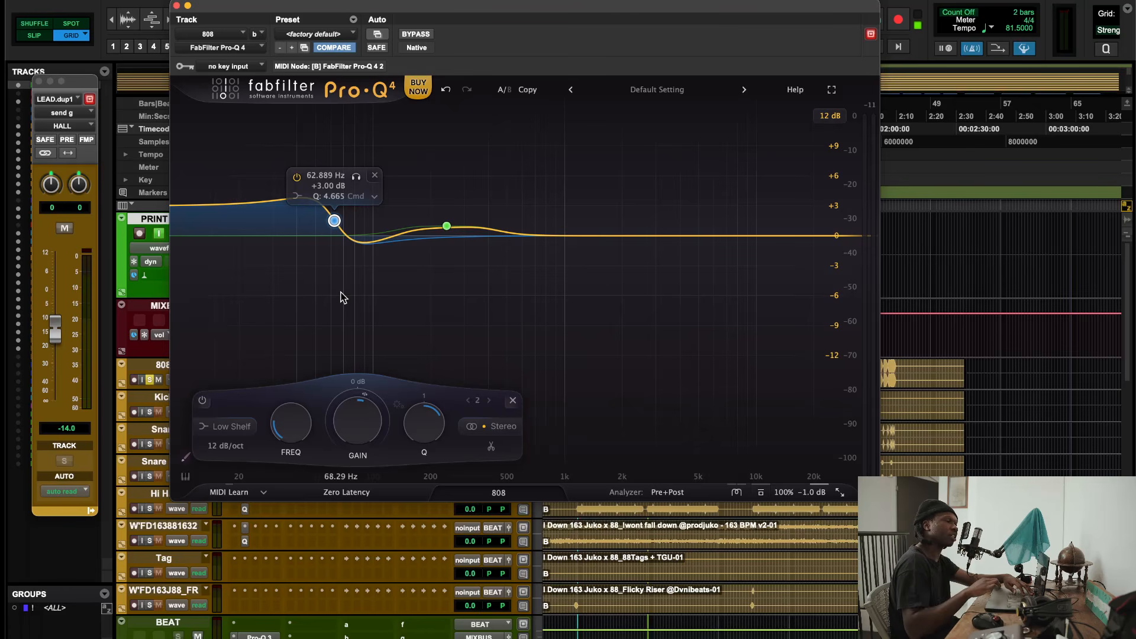
{"action": "left_click", "coordinate": [175, 6]}
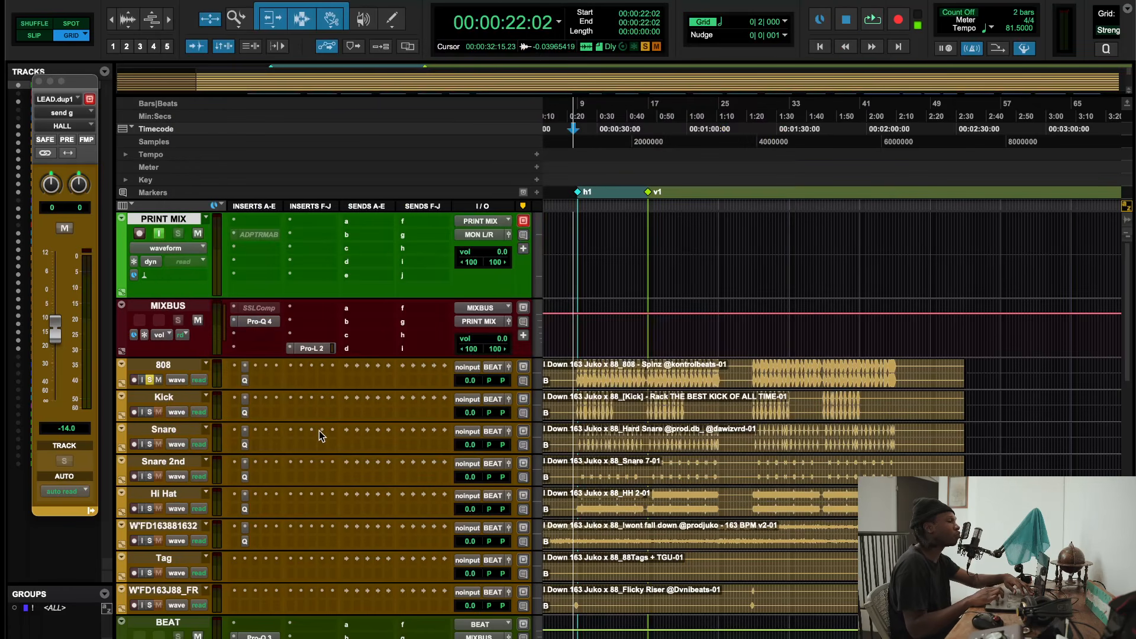
Solo the kick alongside the 808 and audition the kick with its Pro-Q 4 active and bypassed
{"action": "left_click", "coordinate": [150, 411]}
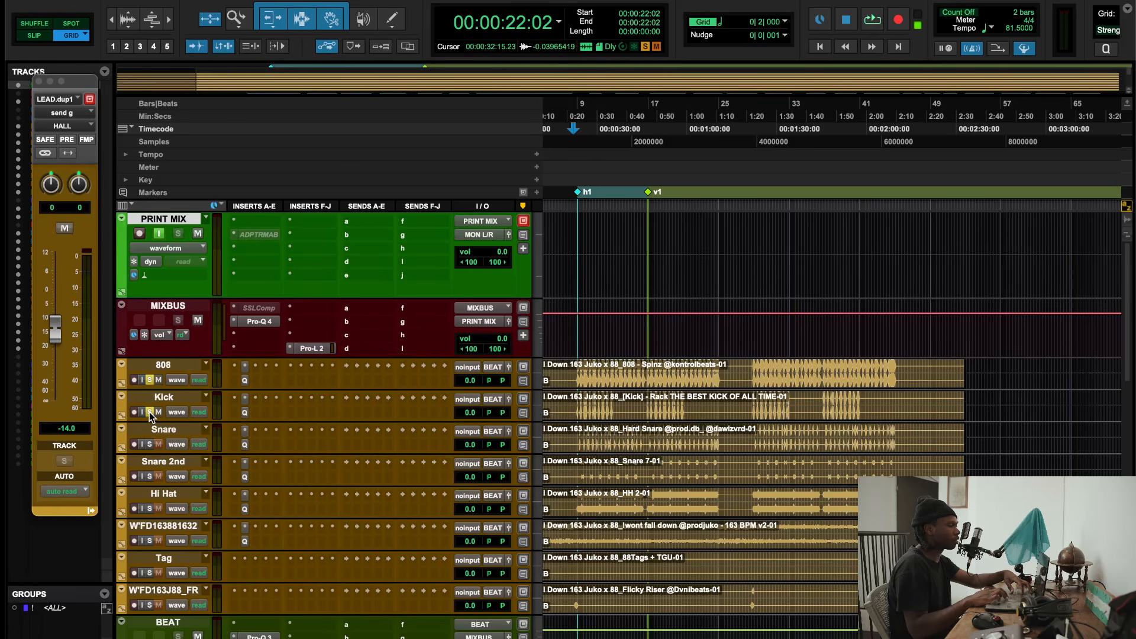
{"action": "left_click", "coordinate": [246, 412]}
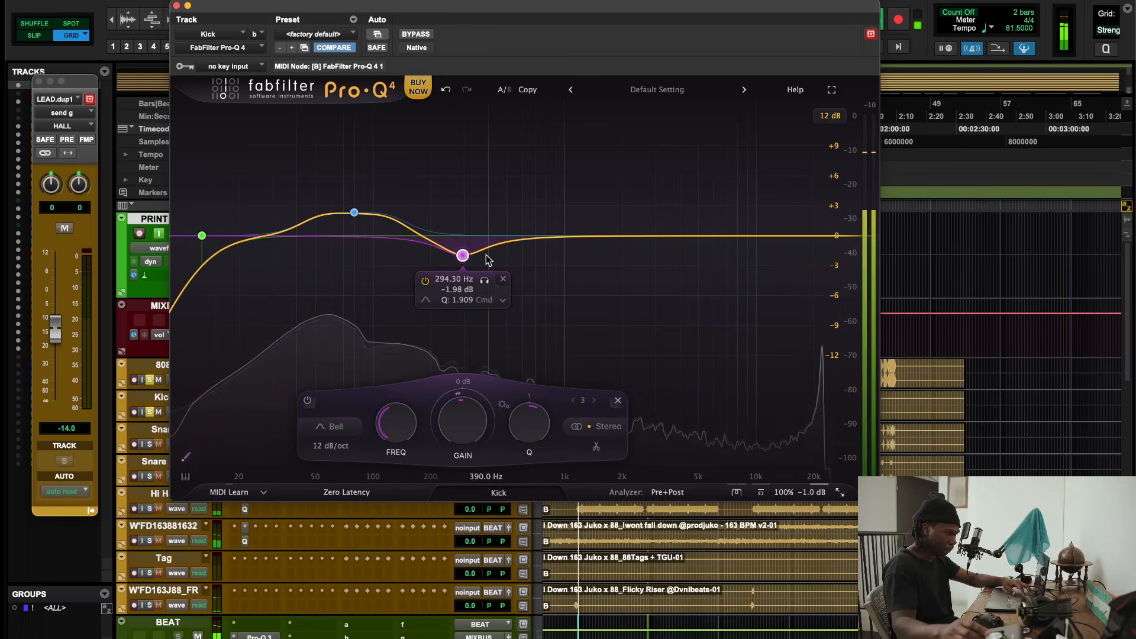
{"action": "left_click", "coordinate": [417, 34]}
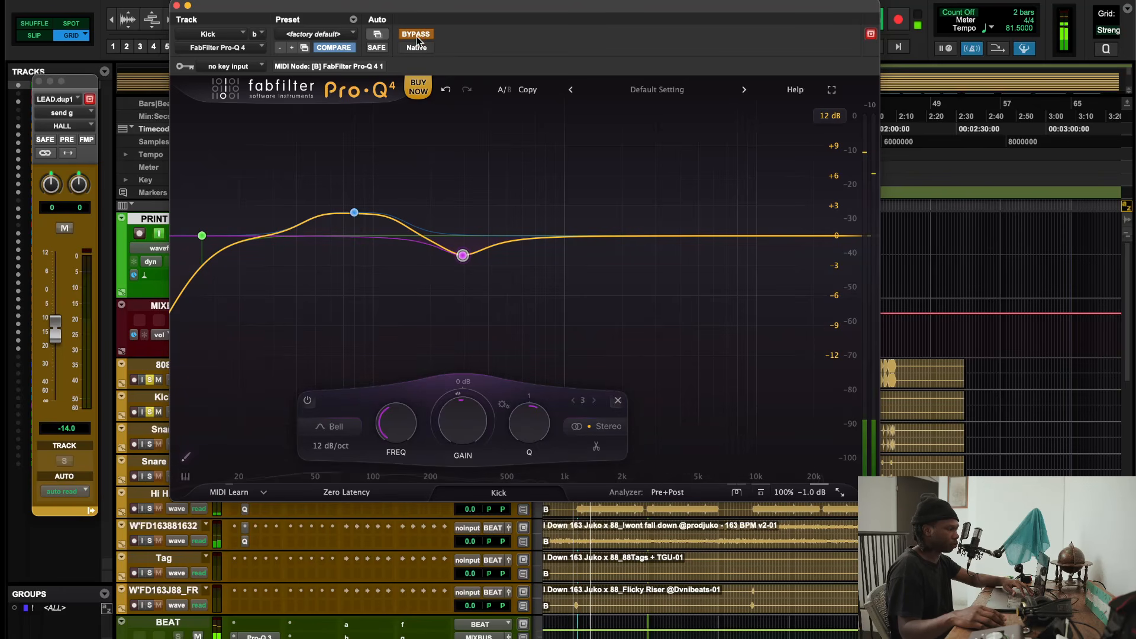
{"action": "left_click", "coordinate": [176, 6]}
Play the soloed 808 and kick from about 1:19 and compare the kick's equalizer bypassed and active
{"action": "left_click", "coordinate": [747, 170]}
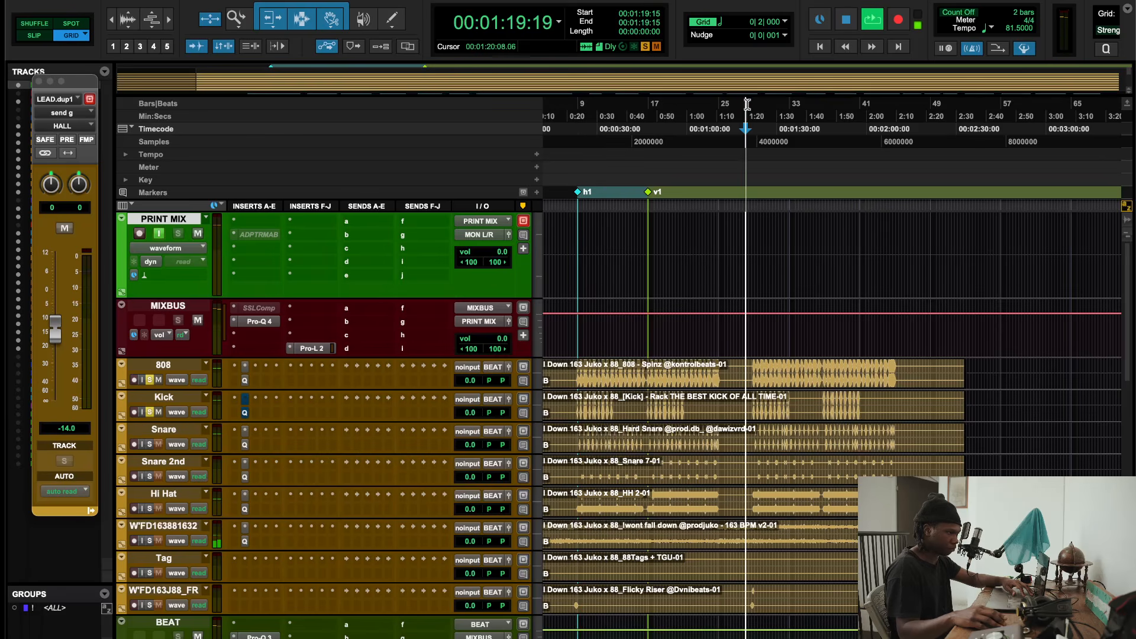
{"action": "left_click", "coordinate": [245, 412]}
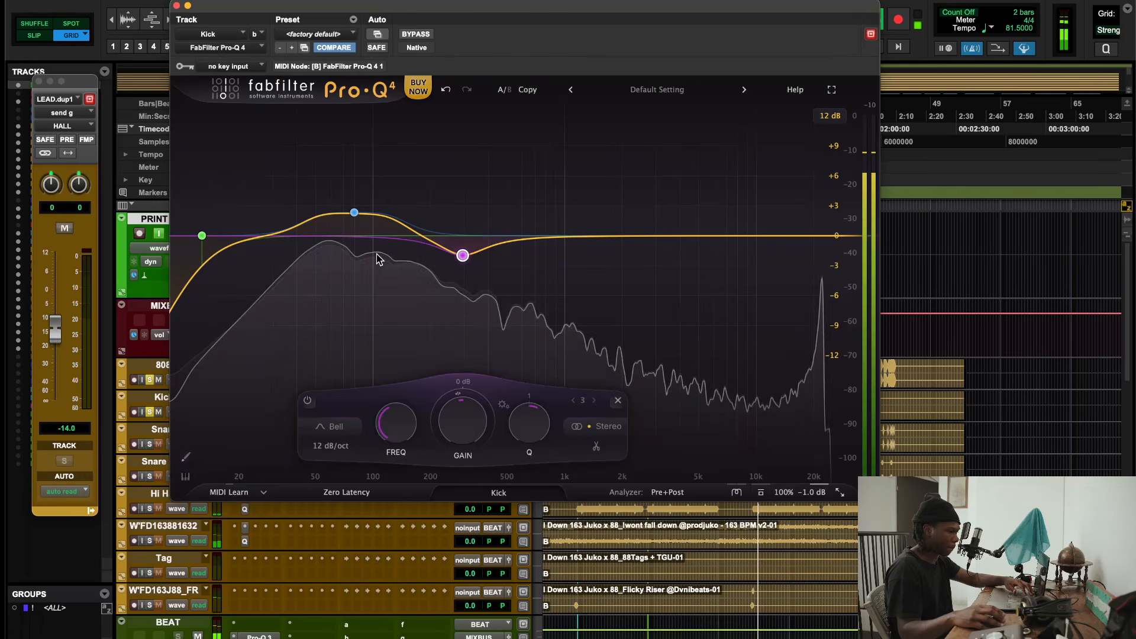
{"action": "left_click", "coordinate": [412, 37]}
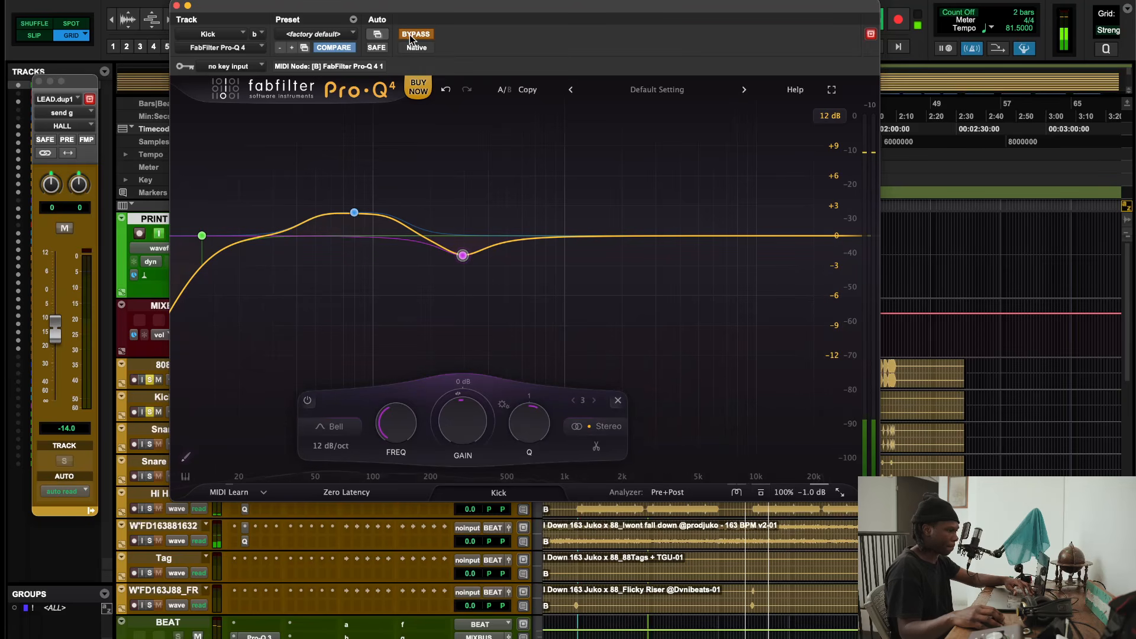
{"action": "left_click", "coordinate": [412, 35]}
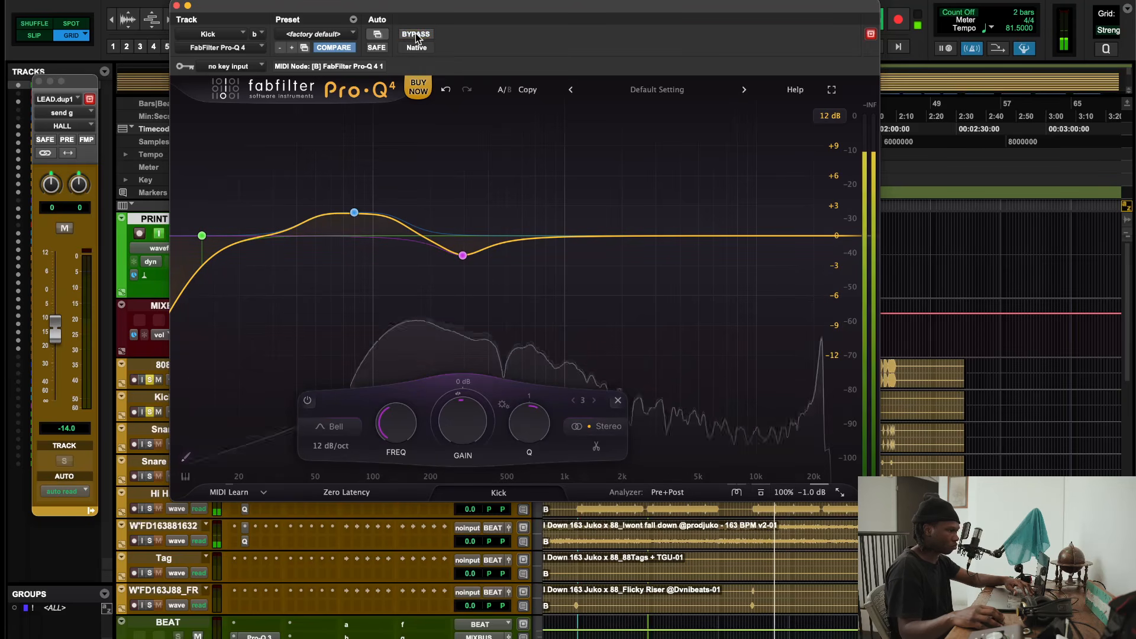
{"action": "left_click", "coordinate": [176, 6]}
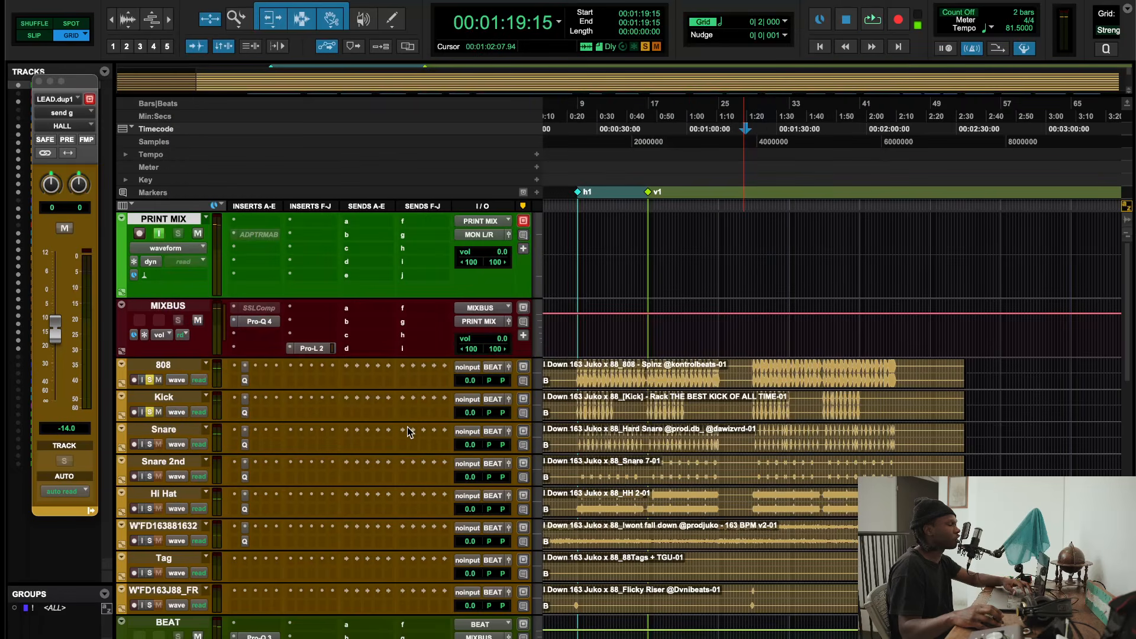
Examine how the EQ curves on the 808 and kick tracks fit together by viewing each equalizer in turn
{"action": "left_click", "coordinate": [245, 367]}
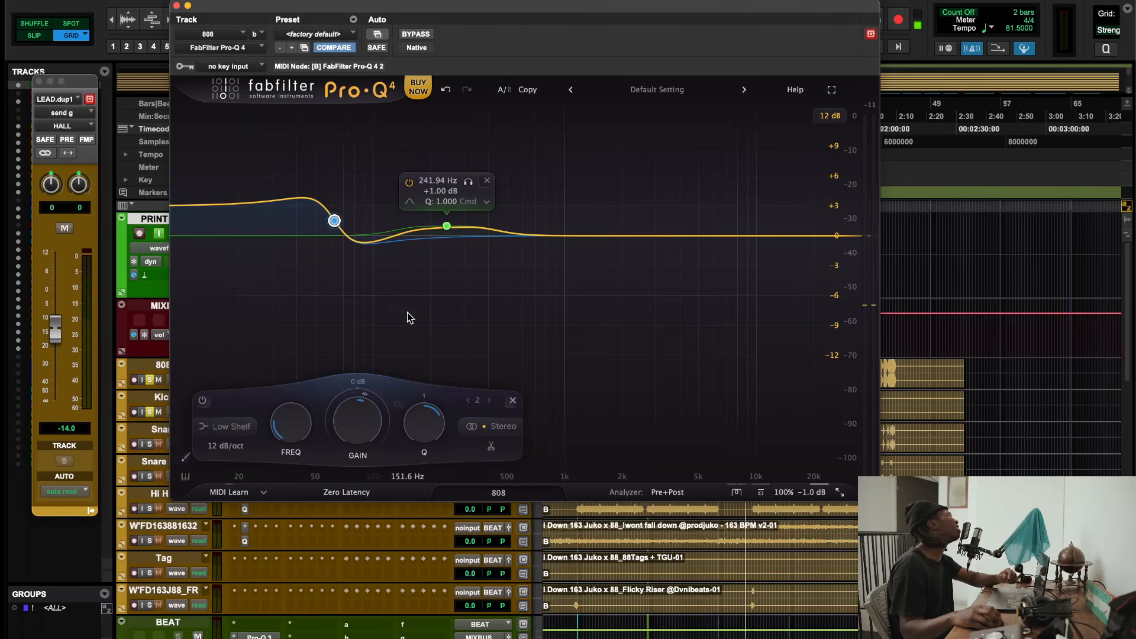
{"action": "left_click", "coordinate": [177, 6]}
{"action": "left_click", "coordinate": [245, 413]}
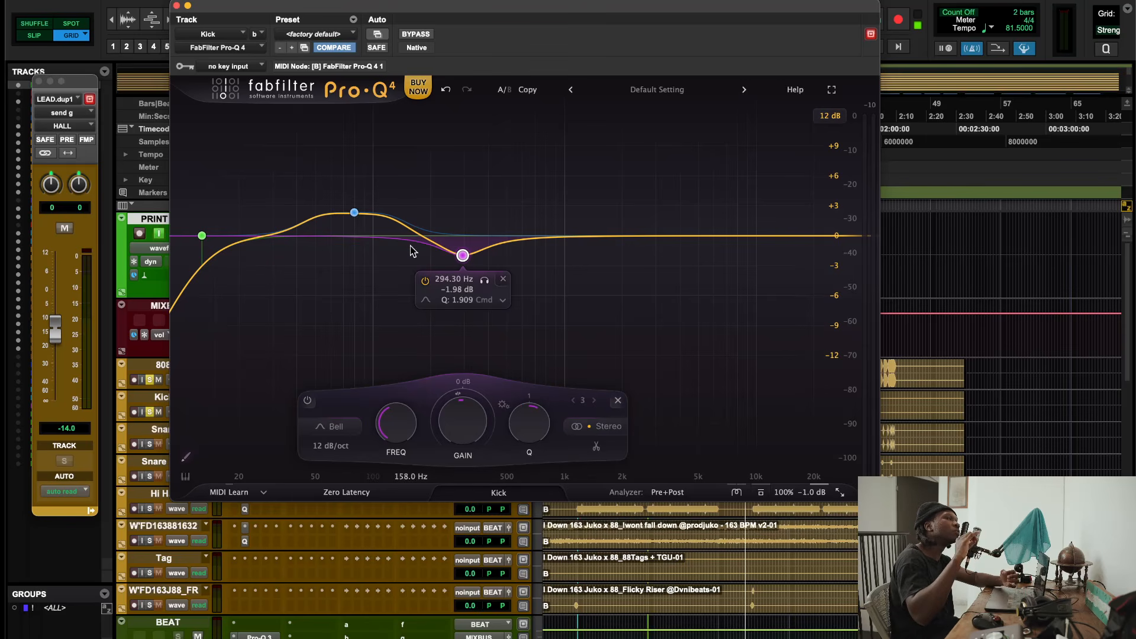
{"action": "mouse_move", "coordinate": [346, 166]}
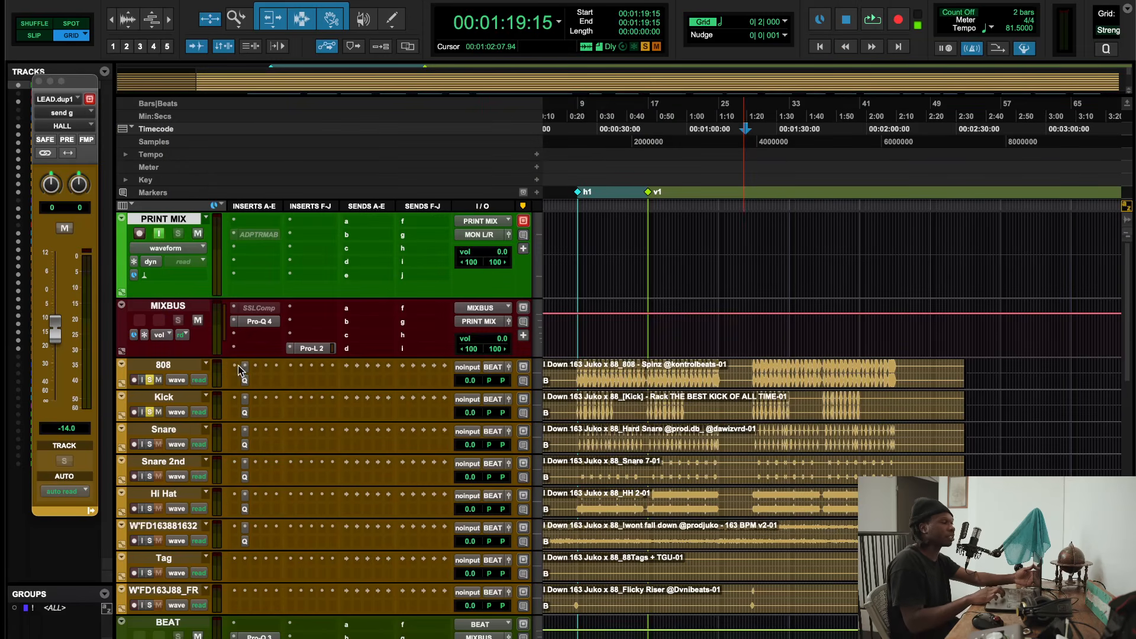
{"action": "left_click", "coordinate": [176, 6]}
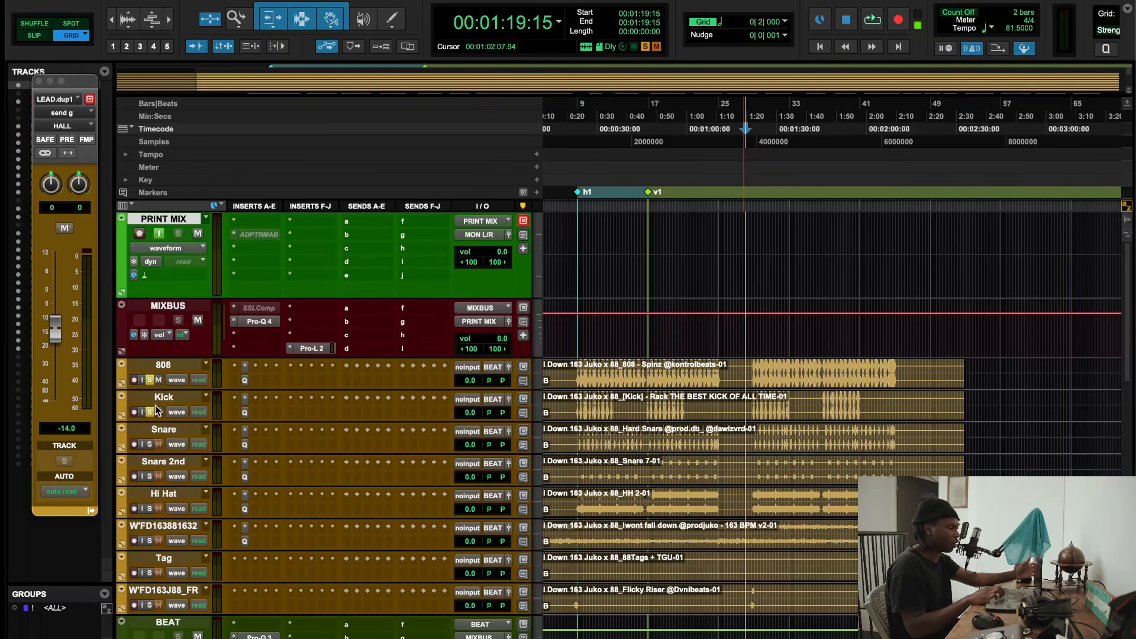
Solo the snare and inspect the dynamics options of the 3078.8 Hz bell band in its Pro-Q 4
{"action": "left_click", "coordinate": [149, 444]}
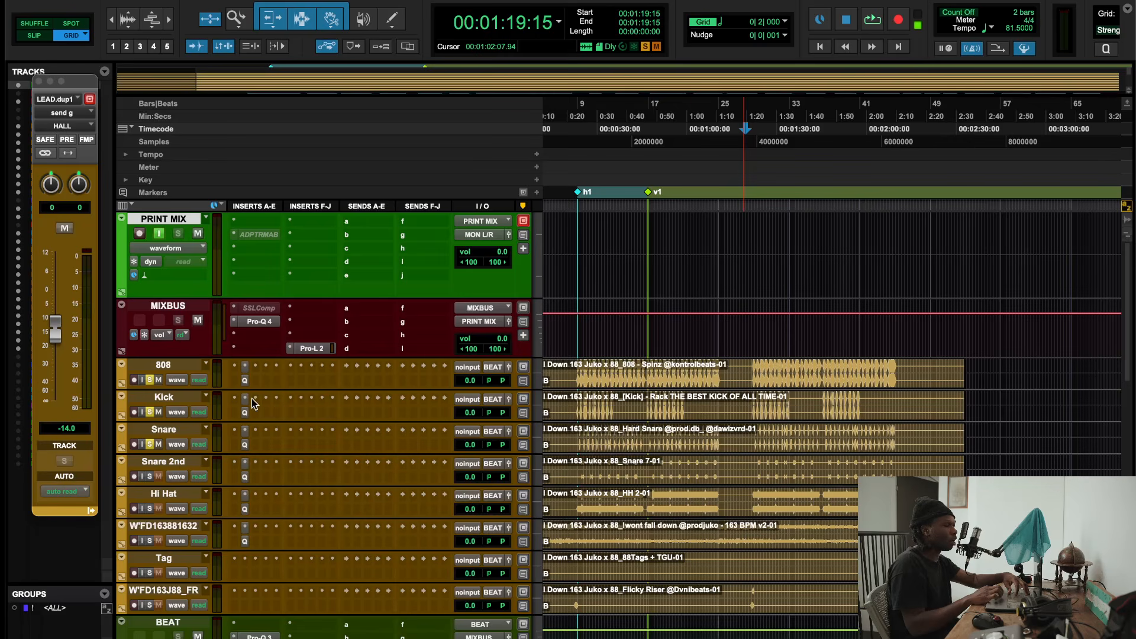
{"action": "left_click", "coordinate": [246, 446]}
{"action": "mouse_move", "coordinate": [658, 233]}
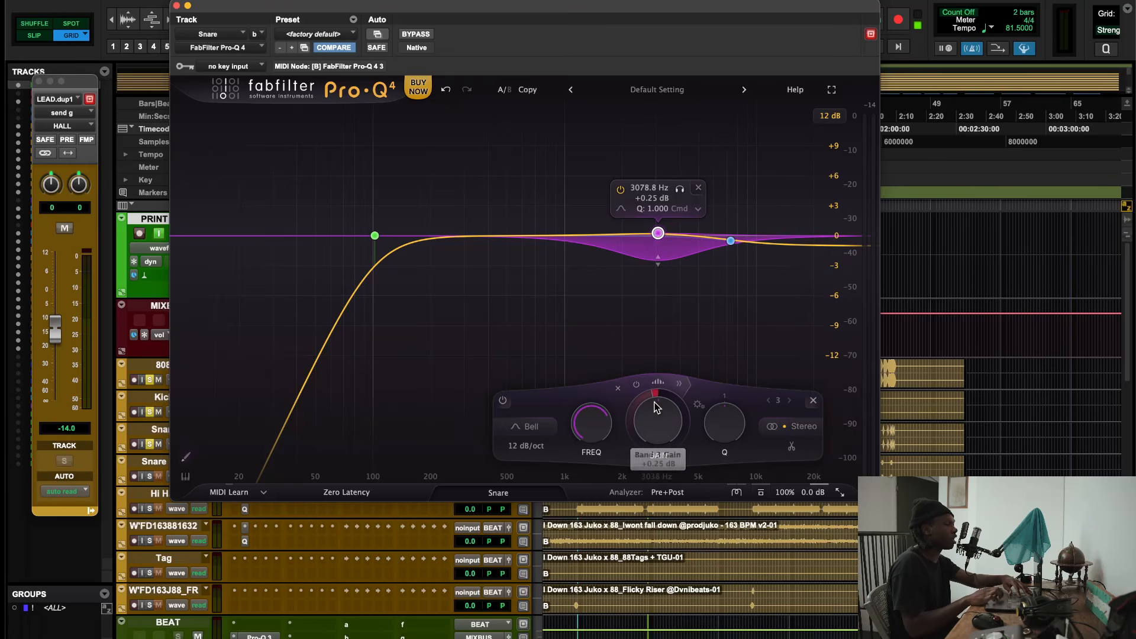
{"action": "right_click", "coordinate": [659, 233]}
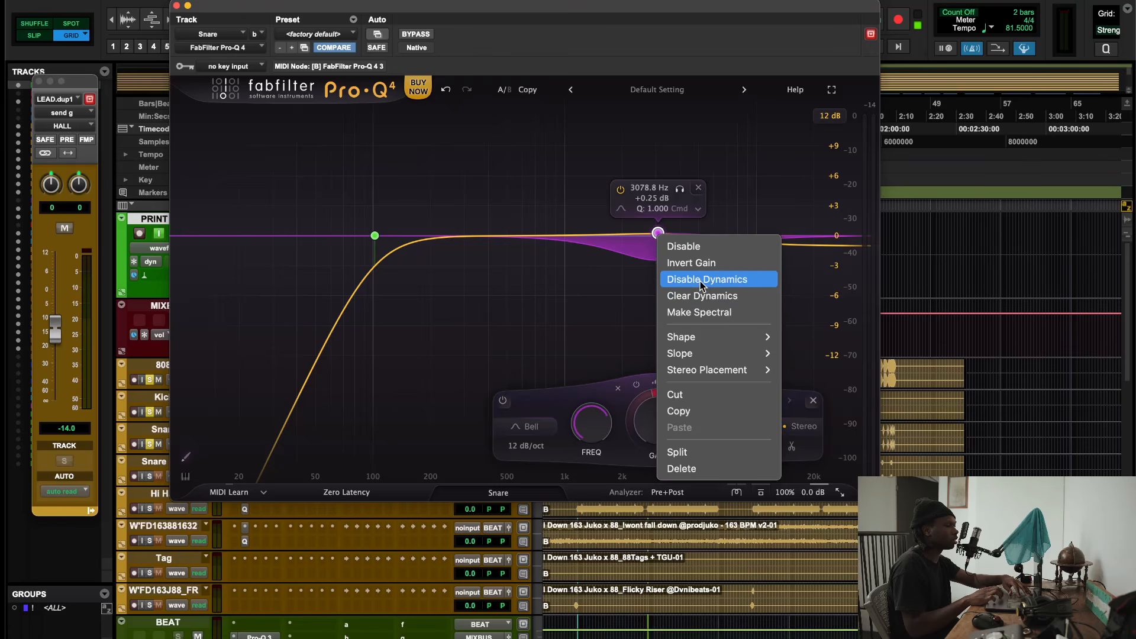
{"action": "left_click", "coordinate": [578, 287]}
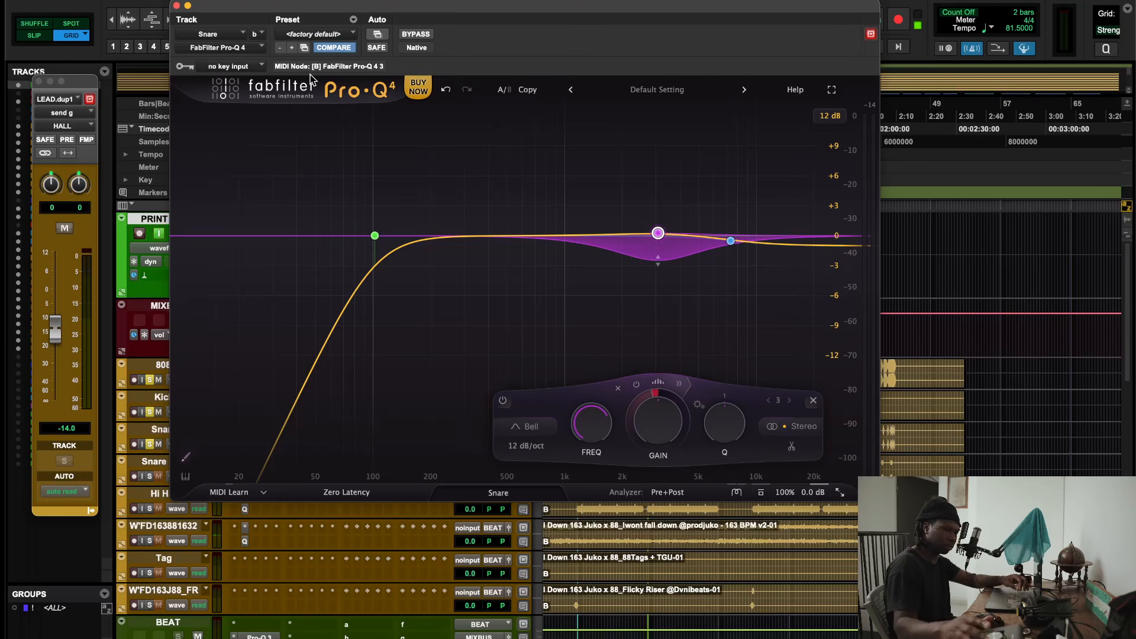
{"action": "left_click", "coordinate": [177, 6]}
Play the soloed drums from the h1 marker and compare the snare's 3078.8 Hz dynamic band disabled and re-enabled
{"action": "left_click", "coordinate": [592, 113]}
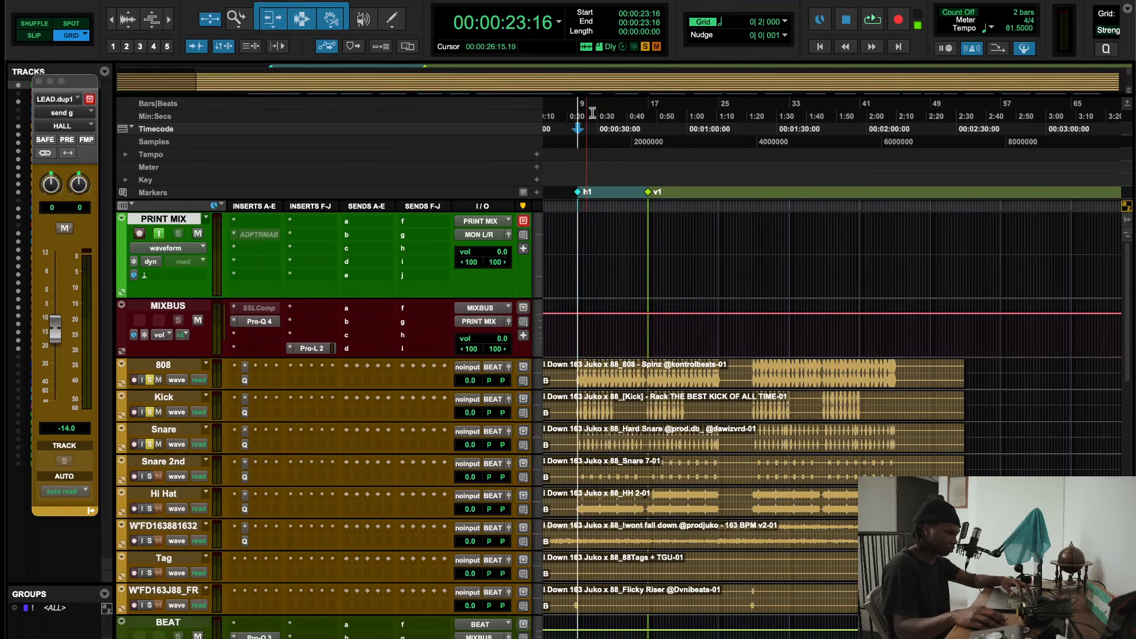
{"action": "key", "text": "space"}
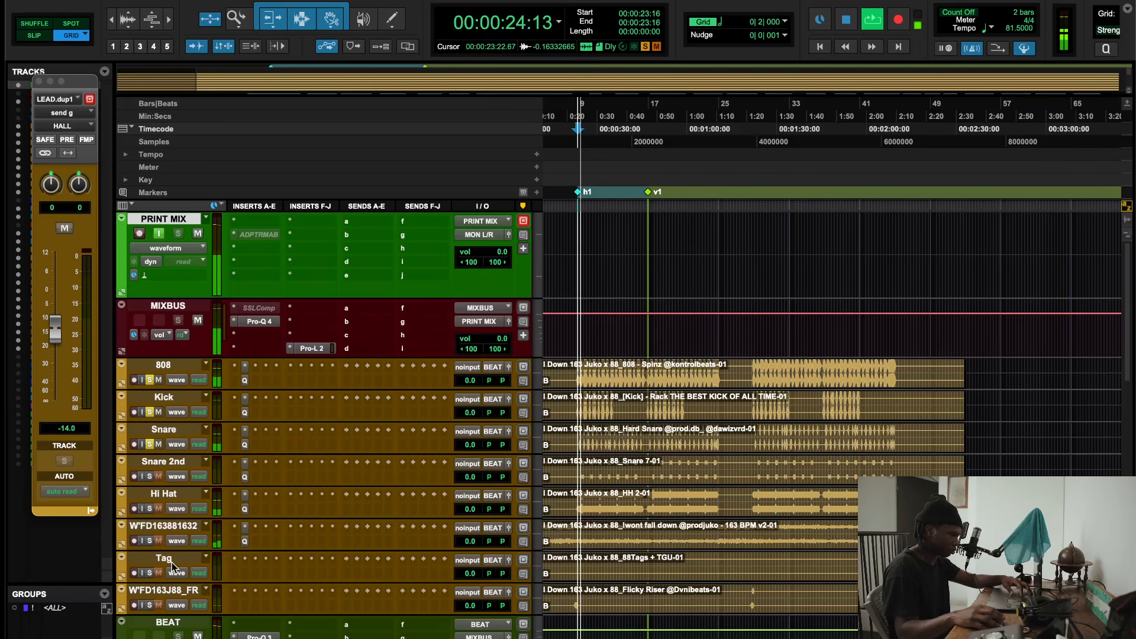
{"action": "left_click", "coordinate": [246, 443]}
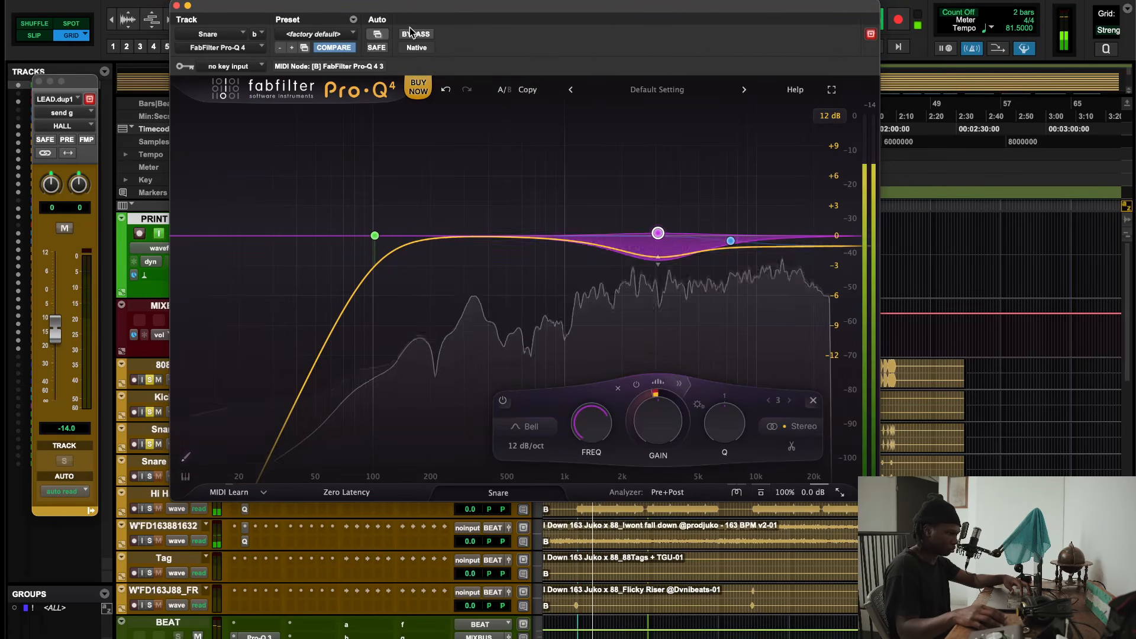
{"action": "mouse_move", "coordinate": [658, 233]}
{"action": "left_click", "coordinate": [620, 190]}
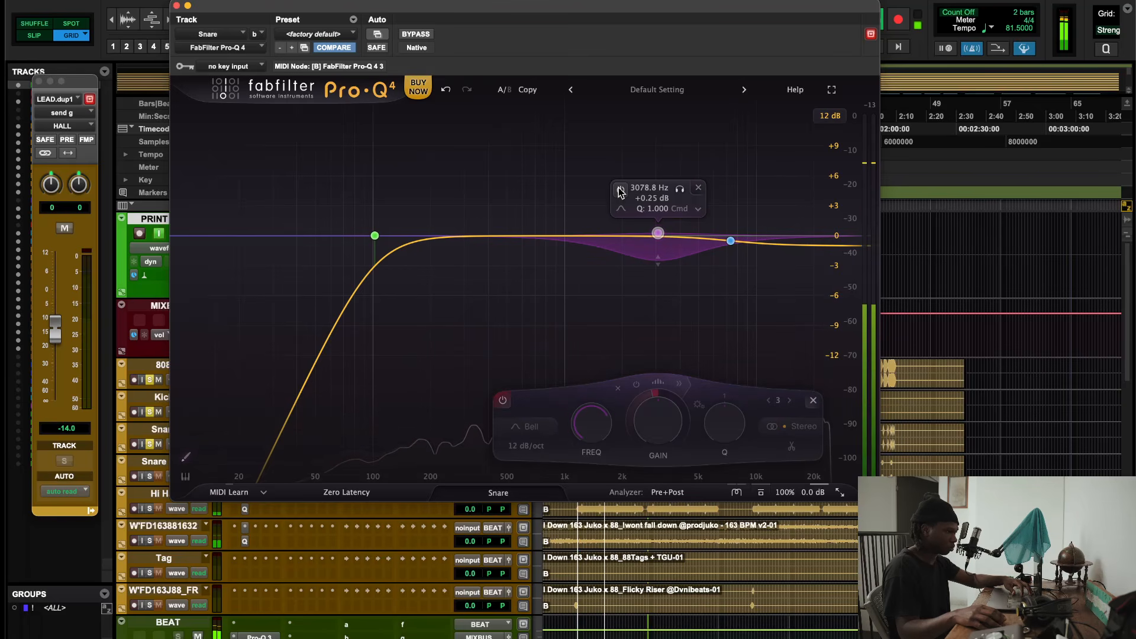
{"action": "left_click", "coordinate": [620, 190]}
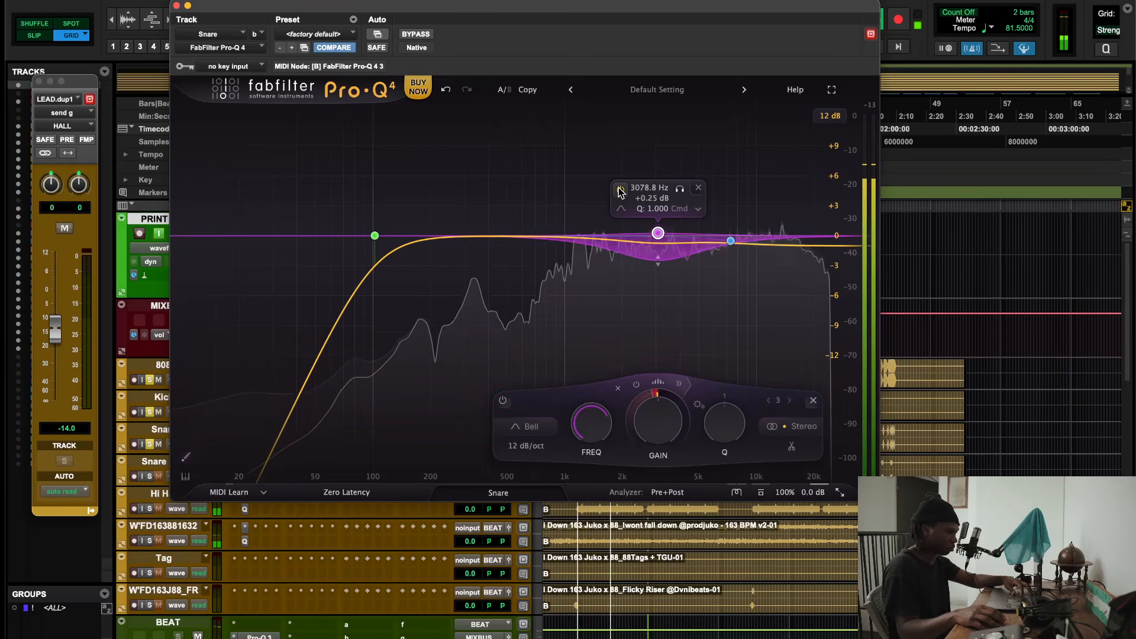
{"action": "left_click", "coordinate": [176, 5]}
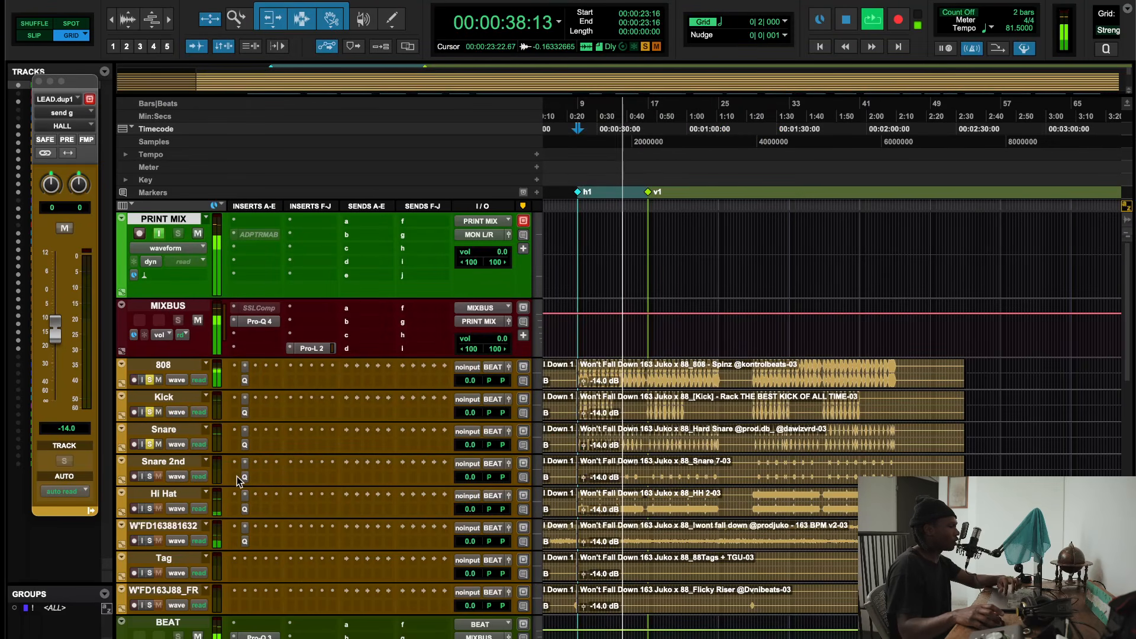
Replay the soloed 808, kick and snare together from the h1 marker and stop playback
{"action": "left_click", "coordinate": [146, 0]}
{"action": "left_click", "coordinate": [171, 0]}
{"action": "key", "text": "space"}
{"action": "key", "text": "space"}
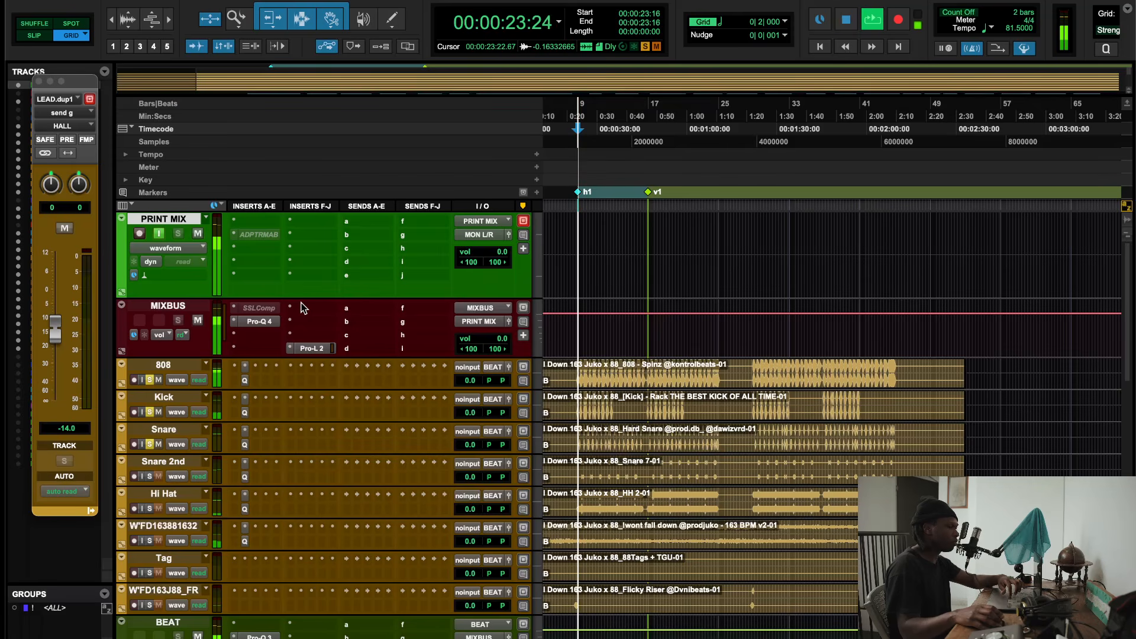
{"action": "left_click", "coordinate": [336, 478]}
{"action": "left_click", "coordinate": [318, 413]}
{"action": "key", "text": "space"}
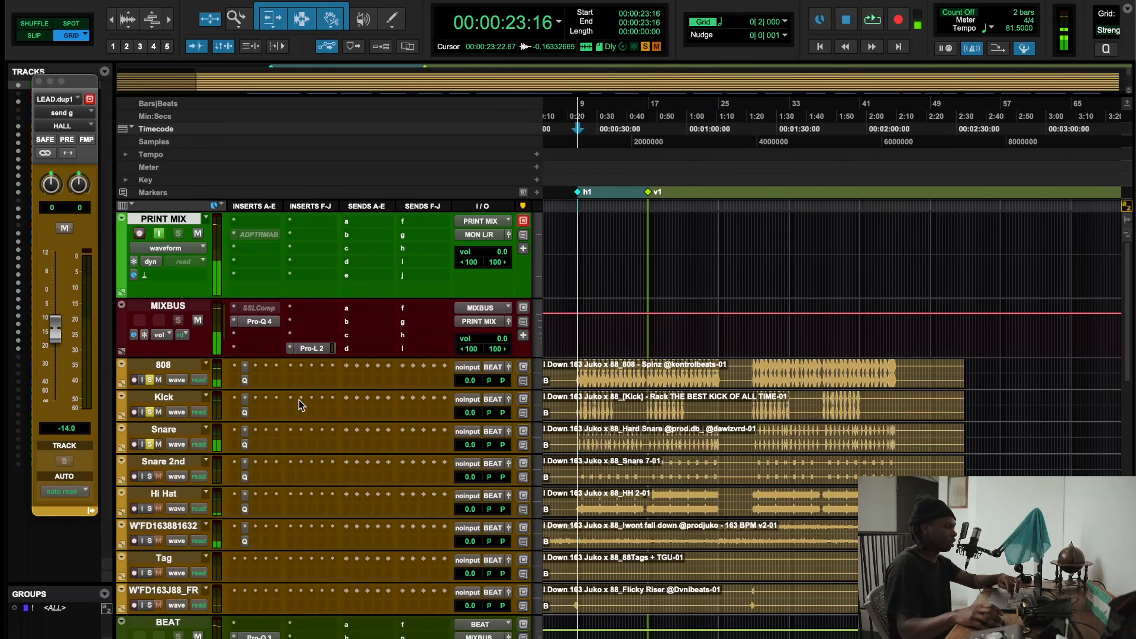
{"action": "scroll", "coordinate": [257, 436], "scroll_direction": "down", "scroll_amount": 5}
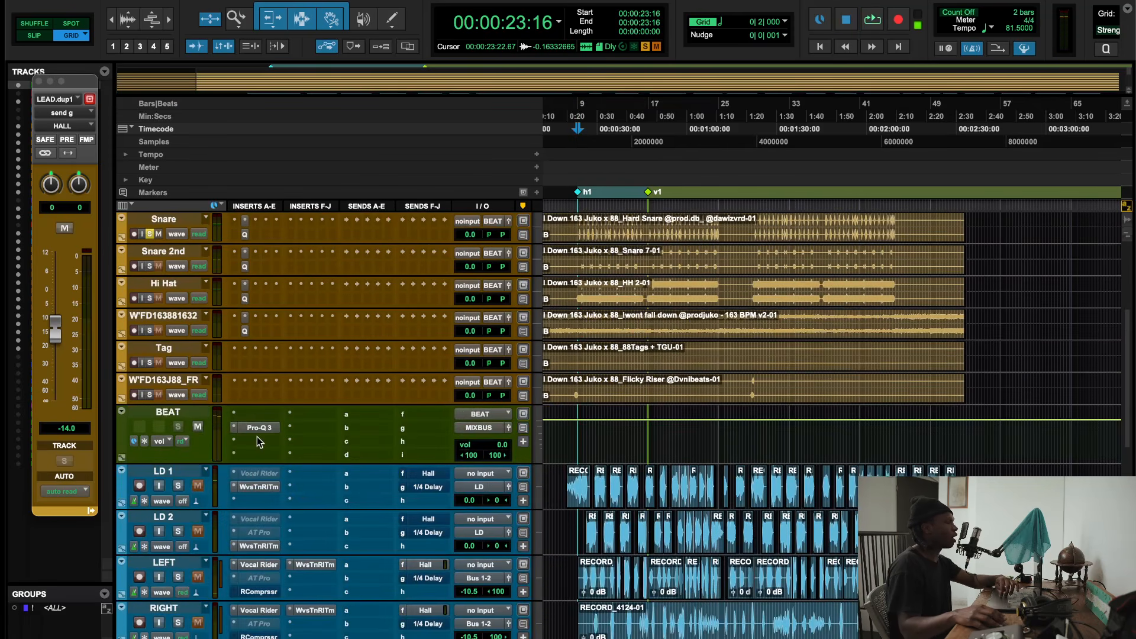
Solo the four vocal tracks LD 1, LD 2, LEFT and RIGHT along with the drums
{"action": "left_click", "coordinate": [244, 235]}
{"action": "left_click", "coordinate": [176, 6]}
{"action": "scroll", "coordinate": [182, 482], "scroll_direction": "down", "scroll_amount": 7}
{"action": "scroll", "coordinate": [257, 457], "scroll_direction": "up", "scroll_amount": 2}
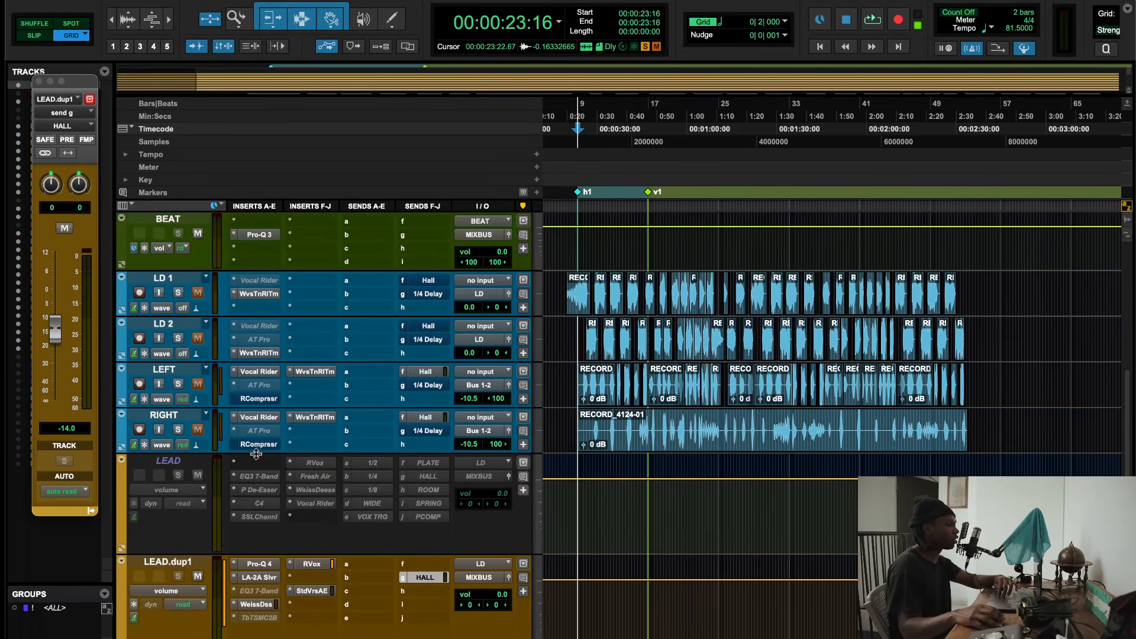
{"action": "left_click", "coordinate": [178, 293]}
{"action": "left_click", "coordinate": [179, 337]}
{"action": "left_click", "coordinate": [178, 383]}
{"action": "left_click", "coordinate": [178, 429]}
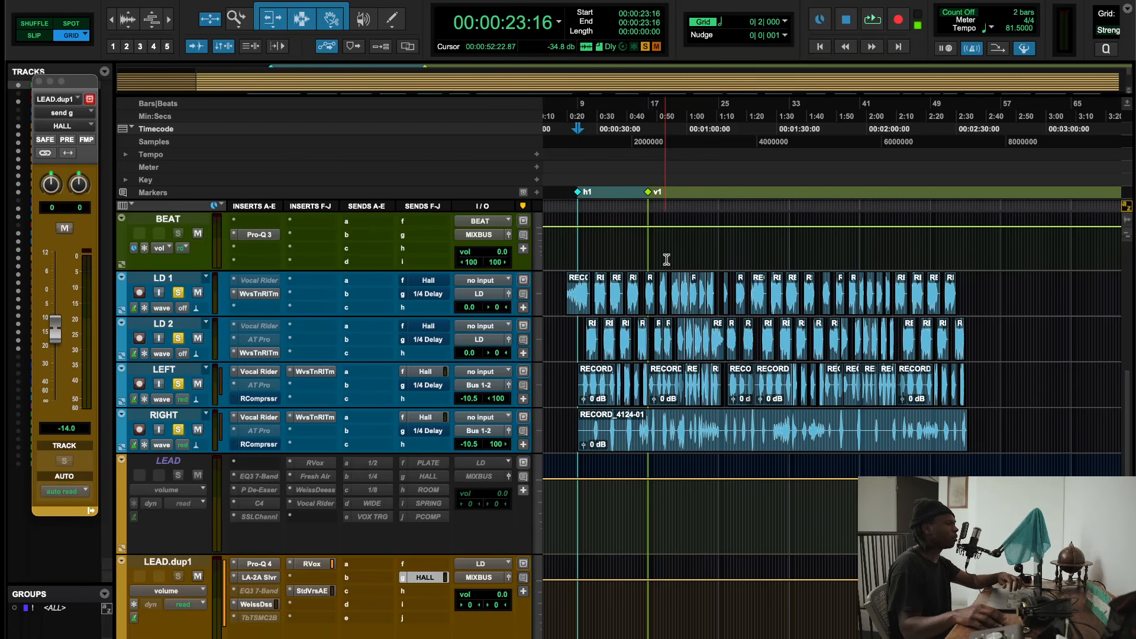
Play the soloed drums and vocals from the h1 marker and compare the snare's 3078.8 Hz dynamic band disabled and re-enabled
{"action": "scroll", "coordinate": [668, 260], "scroll_direction": "up", "scroll_amount": 2}
{"action": "scroll", "coordinate": [668, 260], "scroll_direction": "up", "scroll_amount": 6}
{"action": "scroll", "coordinate": [668, 259], "scroll_direction": "down", "scroll_amount": 2}
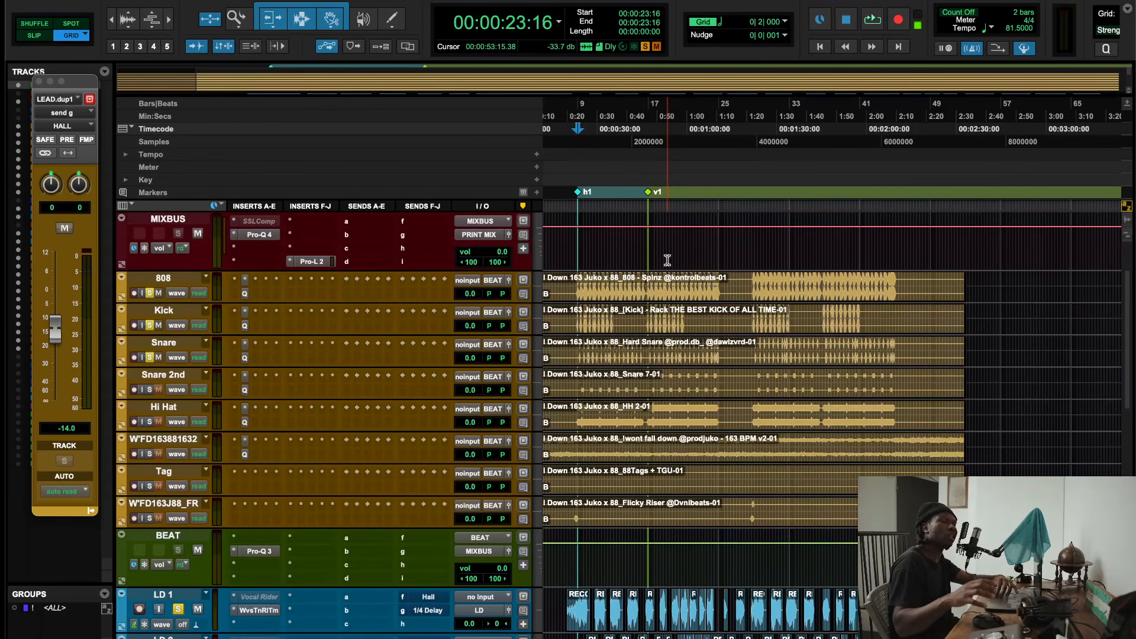
{"action": "left_click", "coordinate": [245, 359]}
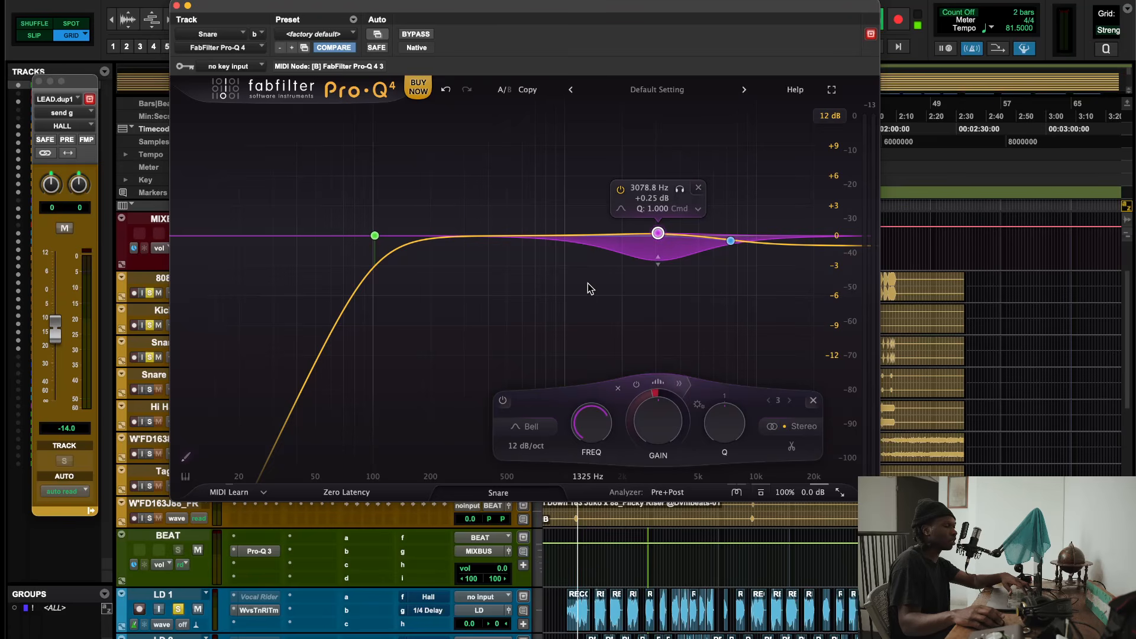
{"action": "key", "text": "space"}
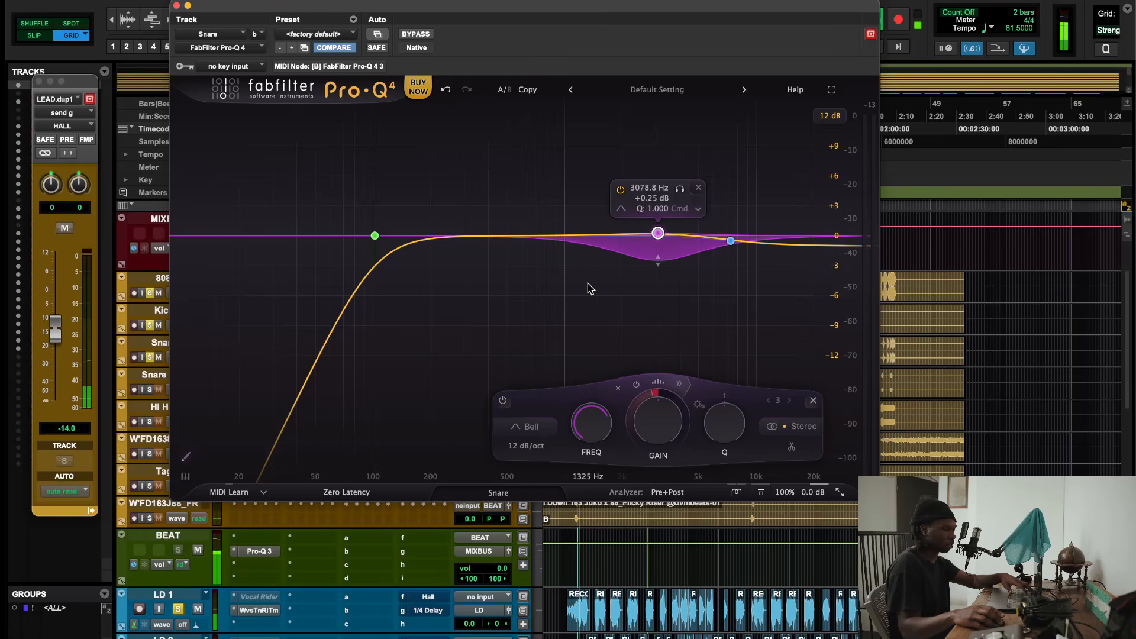
{"action": "left_click", "coordinate": [619, 190]}
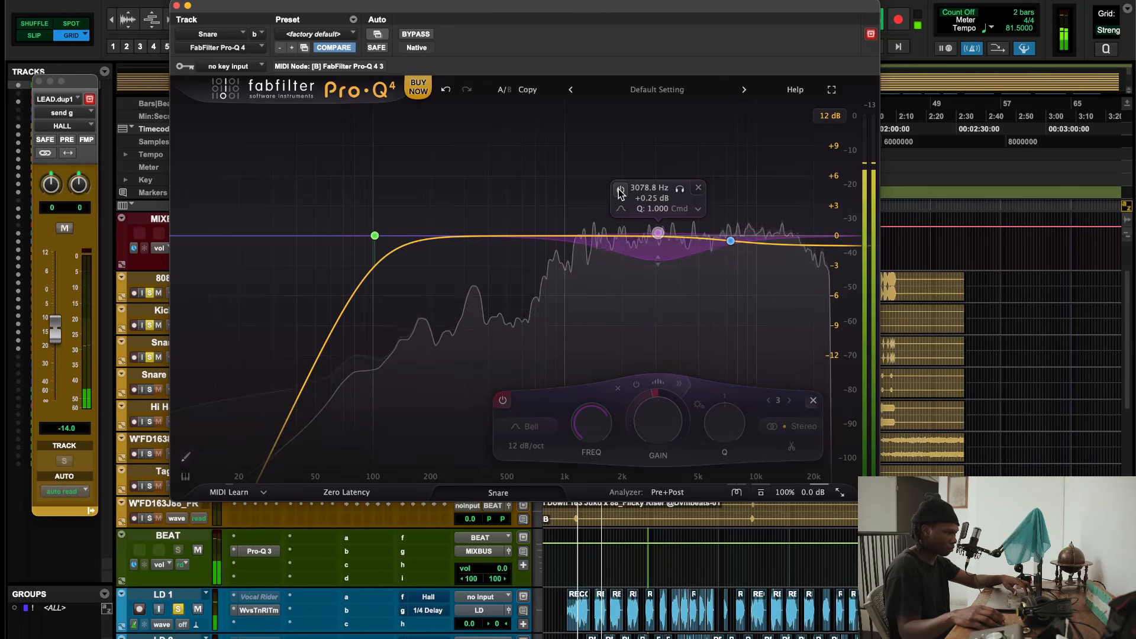
{"action": "left_click", "coordinate": [620, 191]}
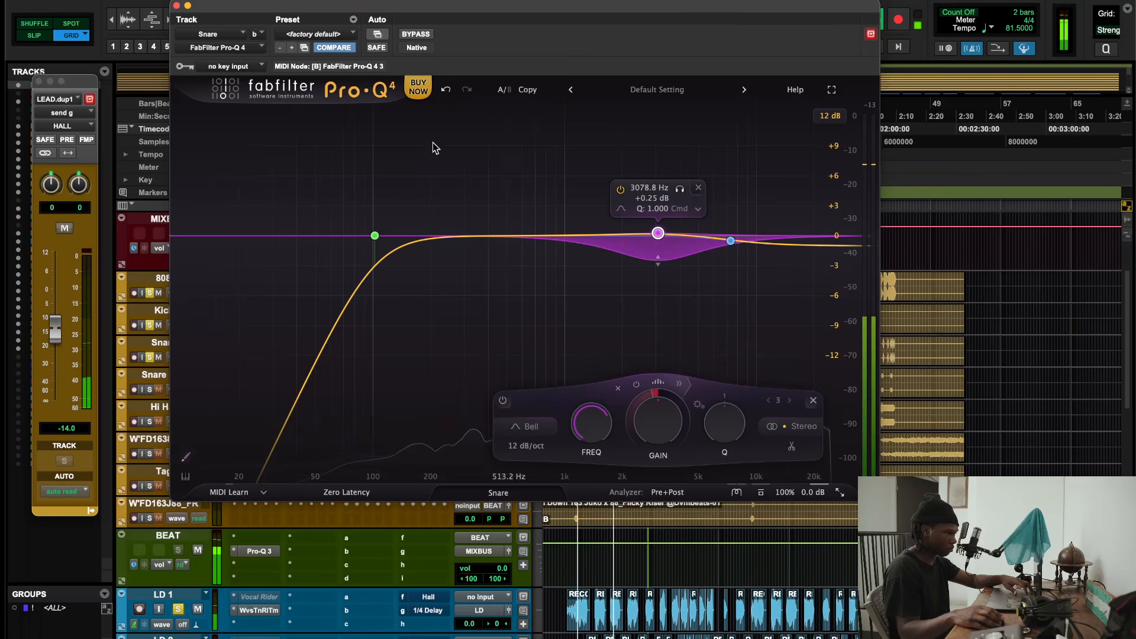
{"action": "left_click", "coordinate": [177, 5]}
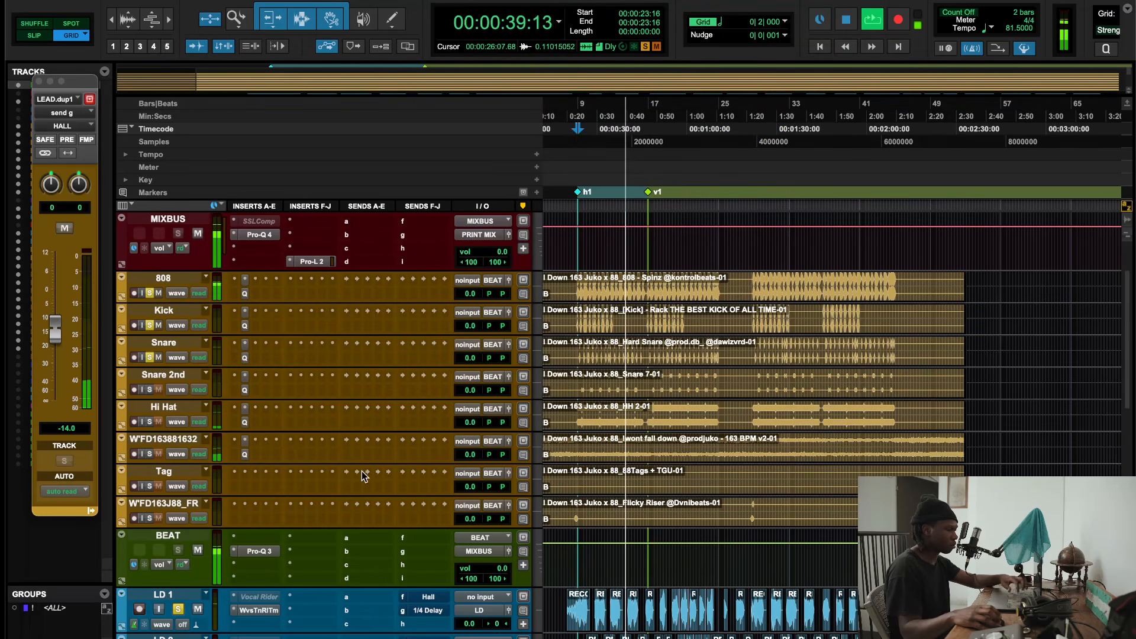
Stop playback, add Snare 2nd to the soloed tracks and view its Pro-Q 4 curve
{"action": "scroll", "coordinate": [362, 476], "scroll_direction": "down", "scroll_amount": 5}
{"action": "scroll", "coordinate": [364, 477], "scroll_direction": "down", "scroll_amount": 3}
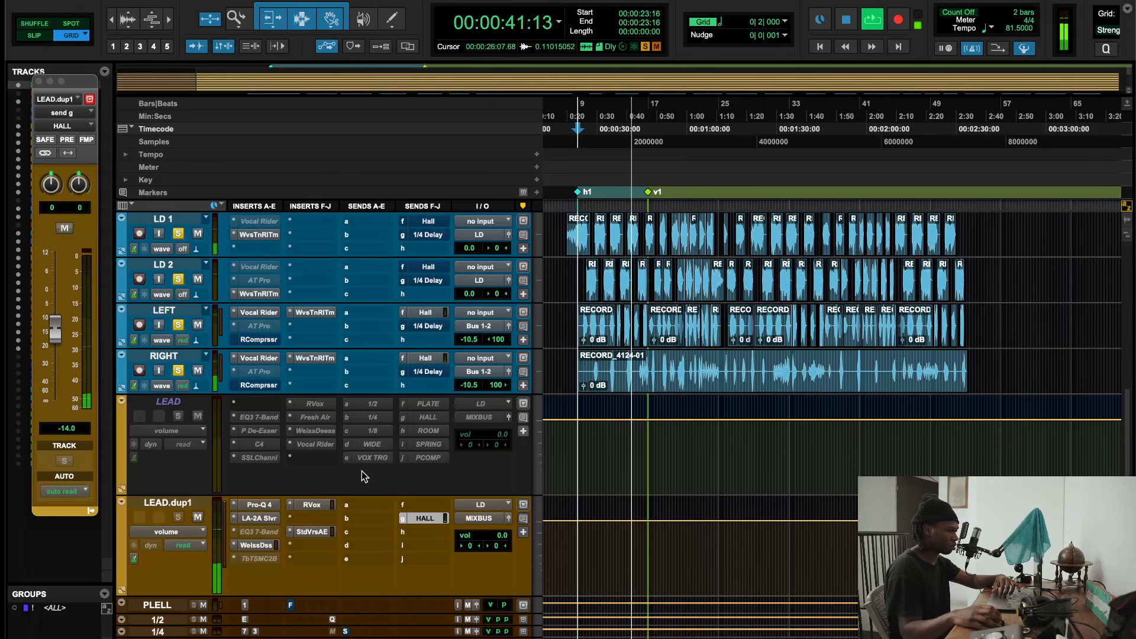
{"action": "scroll", "coordinate": [364, 476], "scroll_direction": "down", "scroll_amount": 3}
{"action": "scroll", "coordinate": [363, 477], "scroll_direction": "up", "scroll_amount": 6}
{"action": "scroll", "coordinate": [364, 477], "scroll_direction": "up", "scroll_amount": 3}
{"action": "key", "text": "space"}
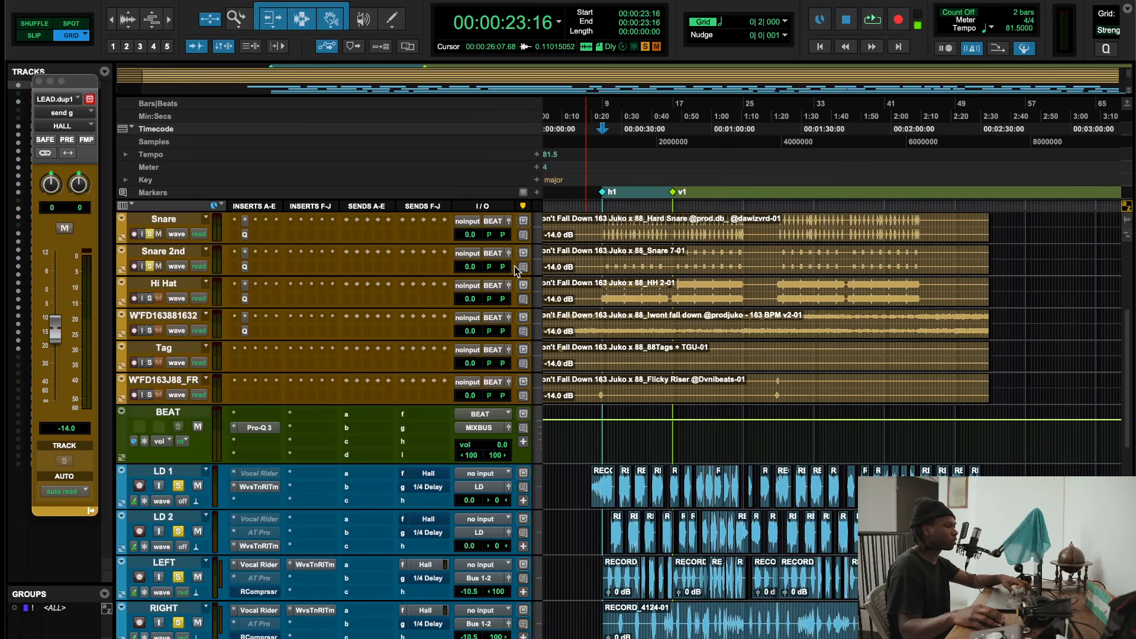
{"action": "left_click", "coordinate": [245, 266]}
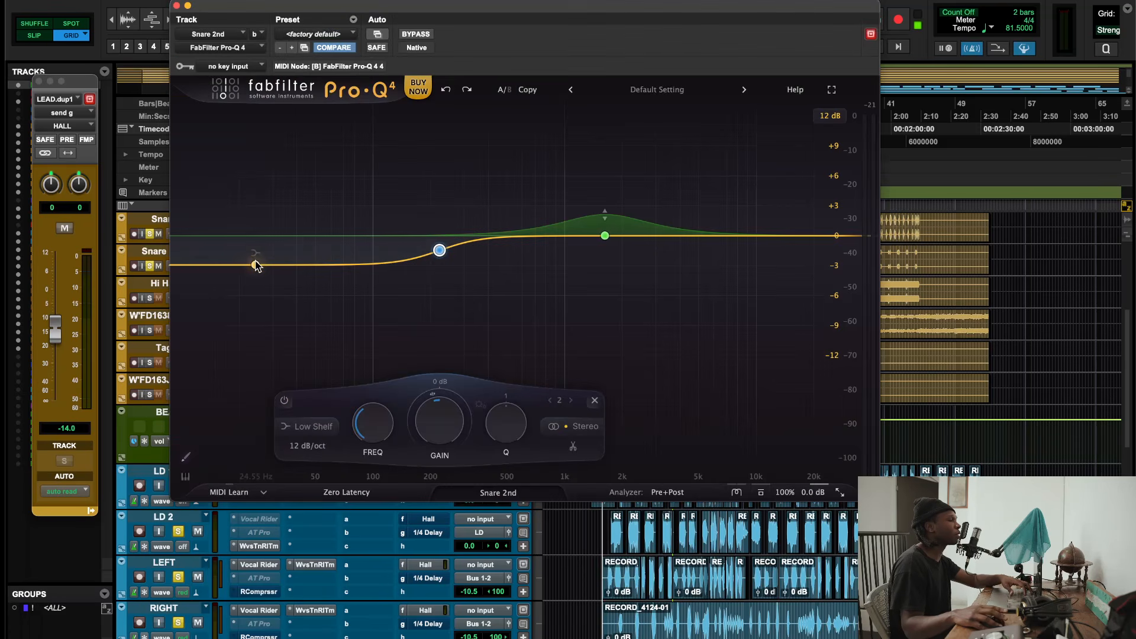
{"action": "left_click", "coordinate": [176, 5]}
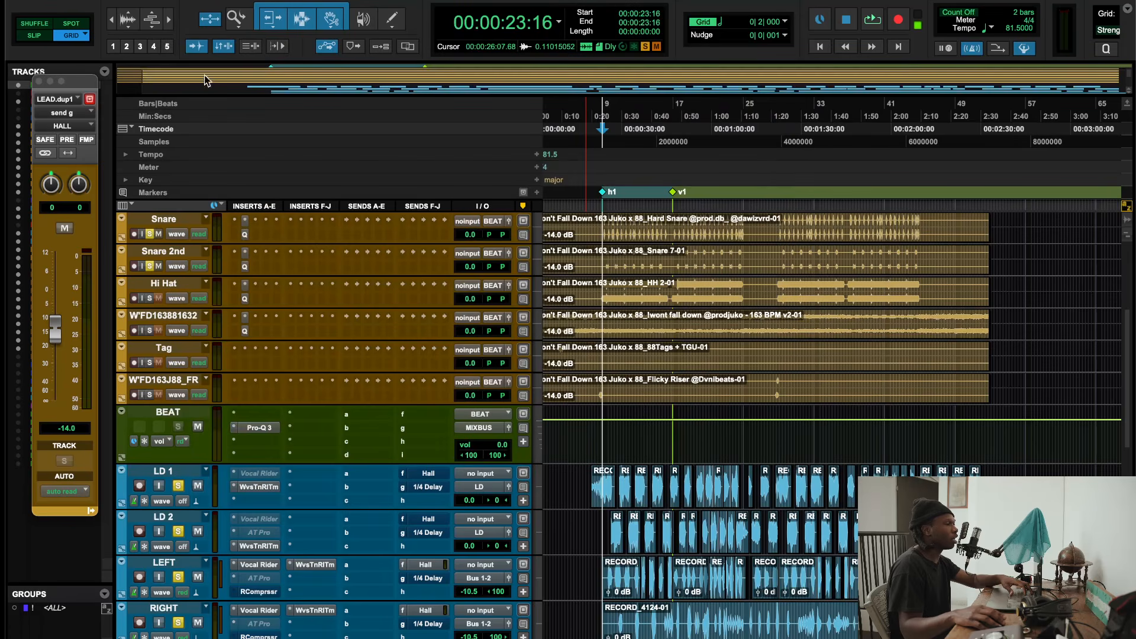
Inspect the 7370.0 Hz high shelf in the Snare track's Pro-Q 4 and restart playback from the h1 marker
{"action": "left_click", "coordinate": [243, 234]}
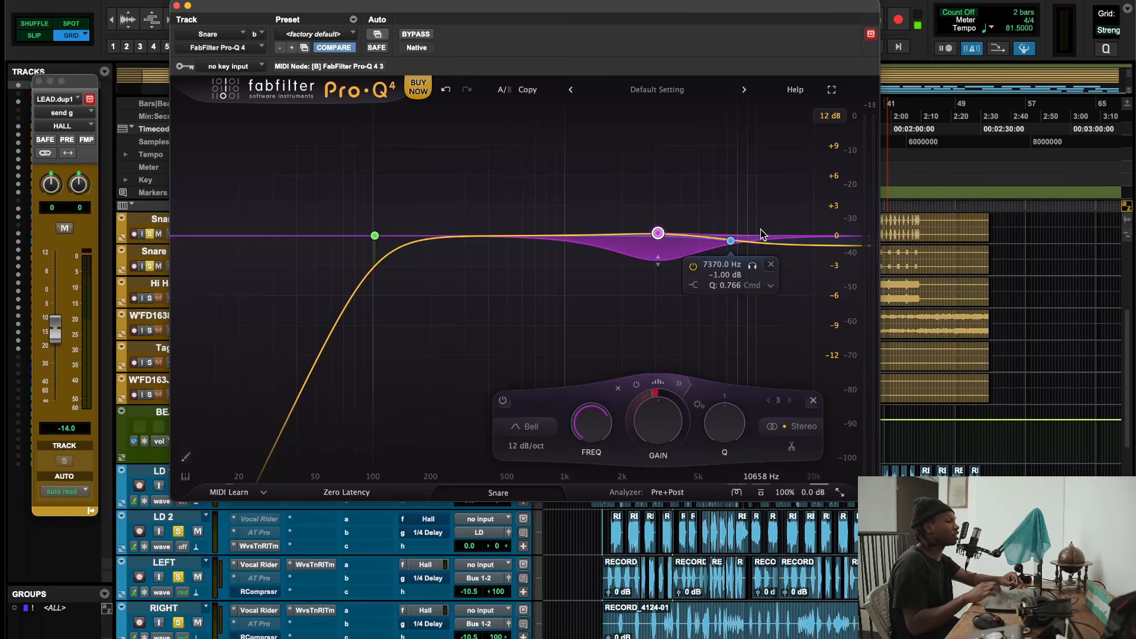
{"action": "left_click", "coordinate": [731, 241]}
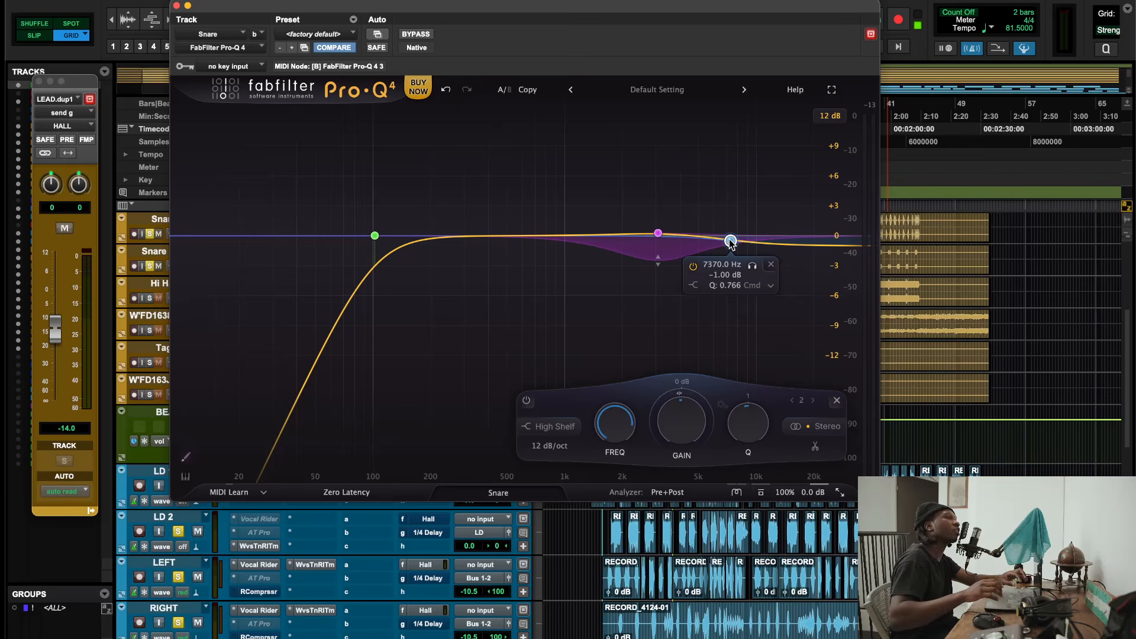
{"action": "key", "text": "space"}
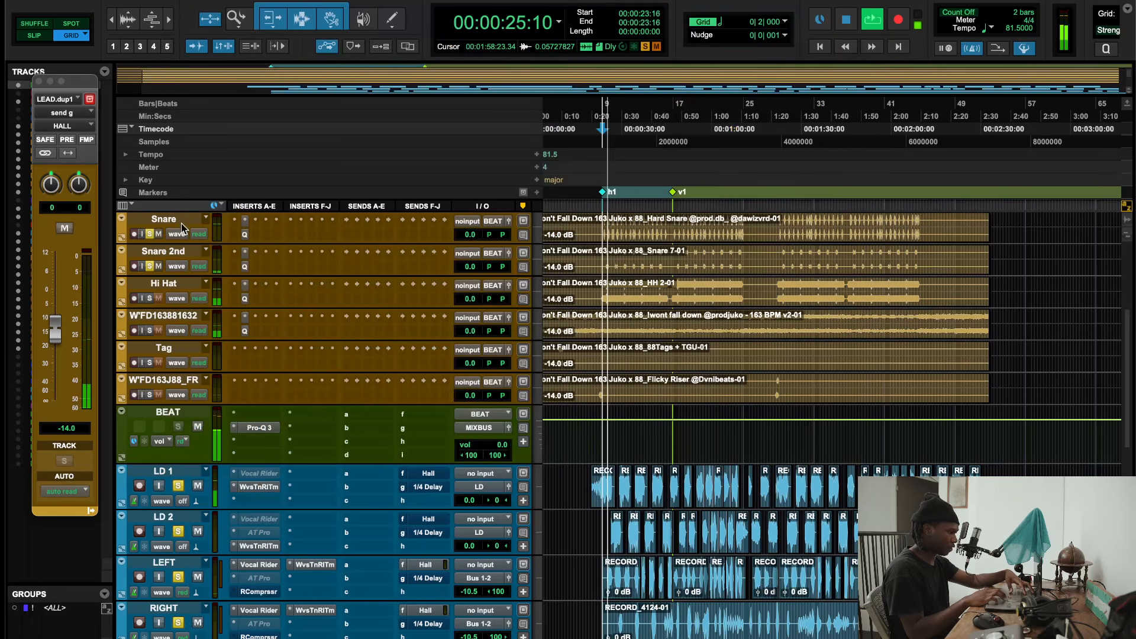
{"action": "left_click", "coordinate": [177, 6]}
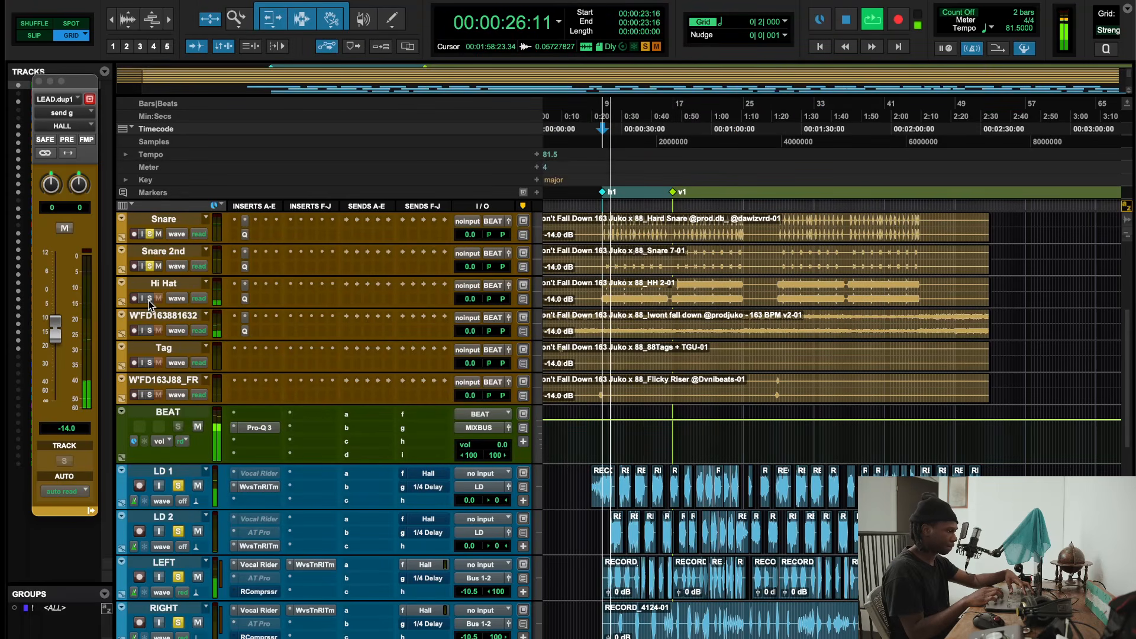
Compare Snare 2nd with its Pro-Q 4 bypassed and active, and inspect the 1624.4 Hz dynamic band
{"action": "left_click", "coordinate": [244, 267]}
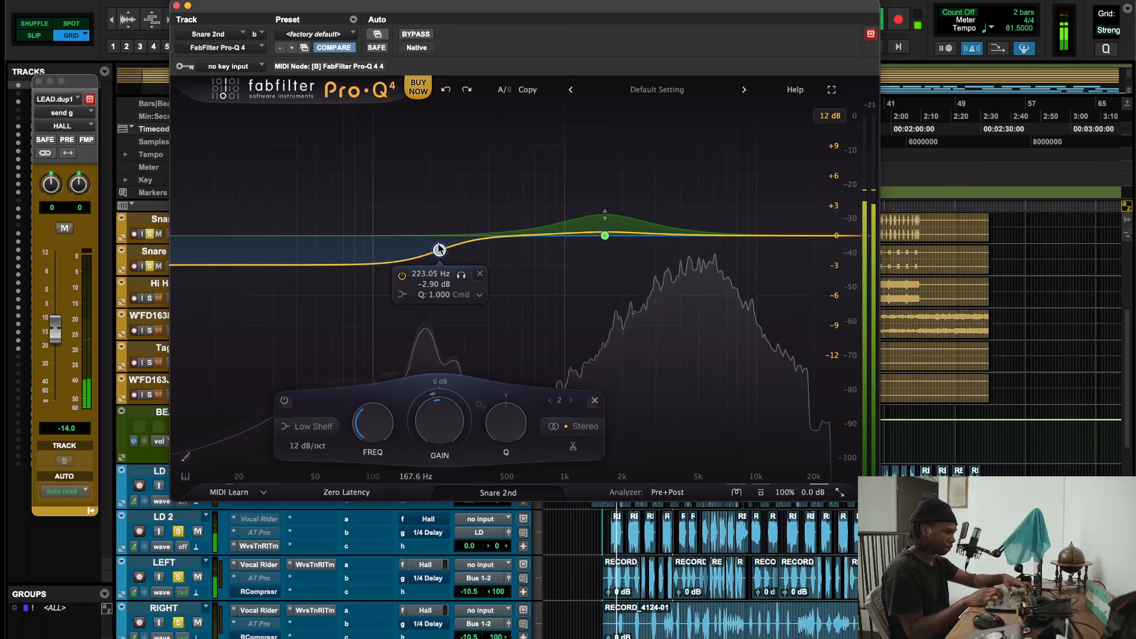
{"action": "left_click", "coordinate": [415, 34]}
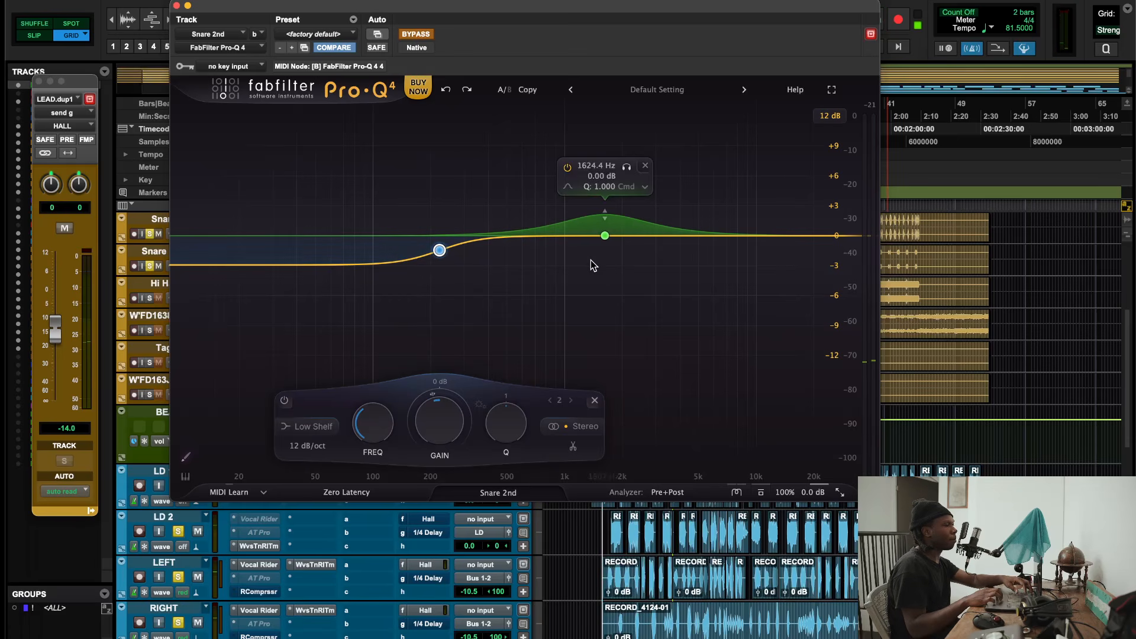
{"action": "left_click", "coordinate": [419, 36]}
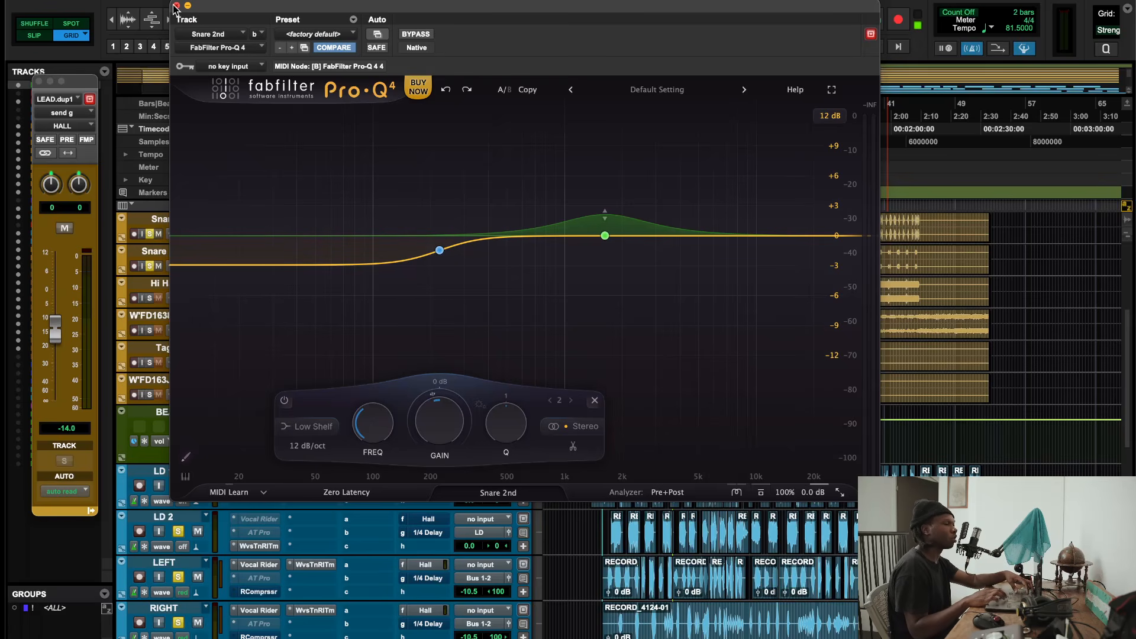
{"action": "mouse_move", "coordinate": [606, 237]}
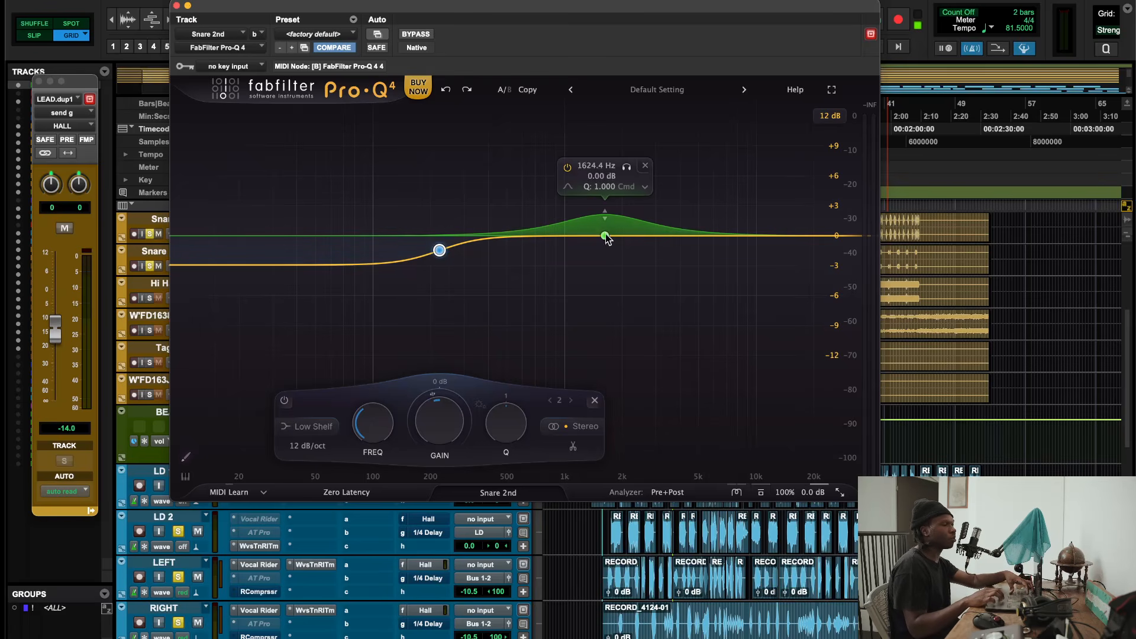
{"action": "left_click", "coordinate": [176, 6]}
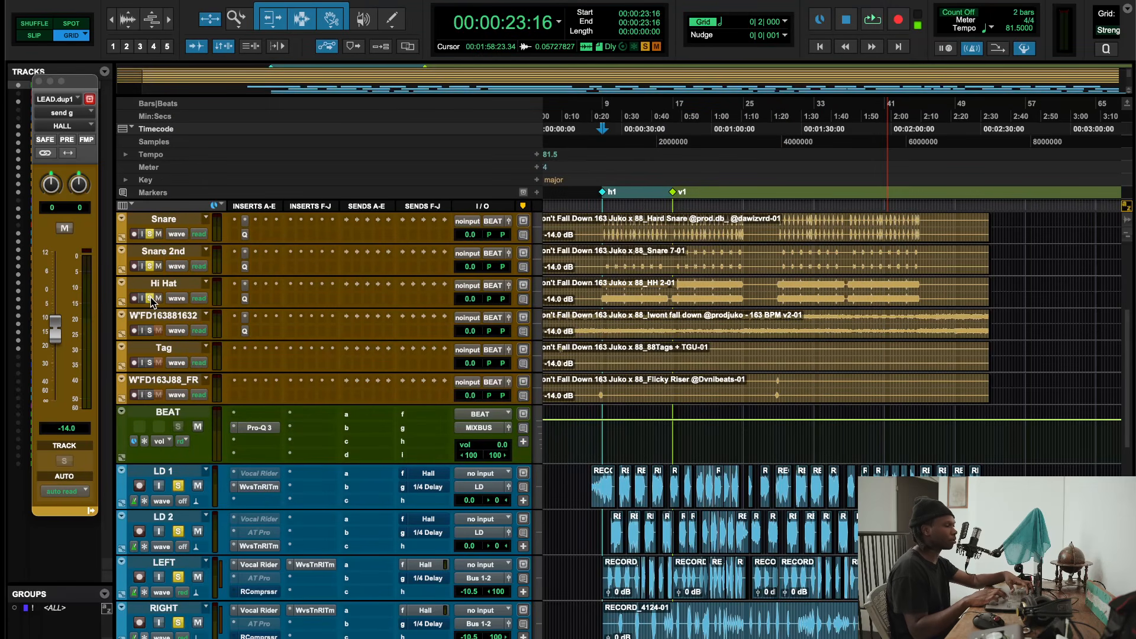
Add the W'FD163881632 track to the solos during playback and inspect the options of the Hi Hat's 8567.3 Hz dynamic bell band
{"action": "key", "text": "space"}
{"action": "left_click", "coordinate": [150, 330]}
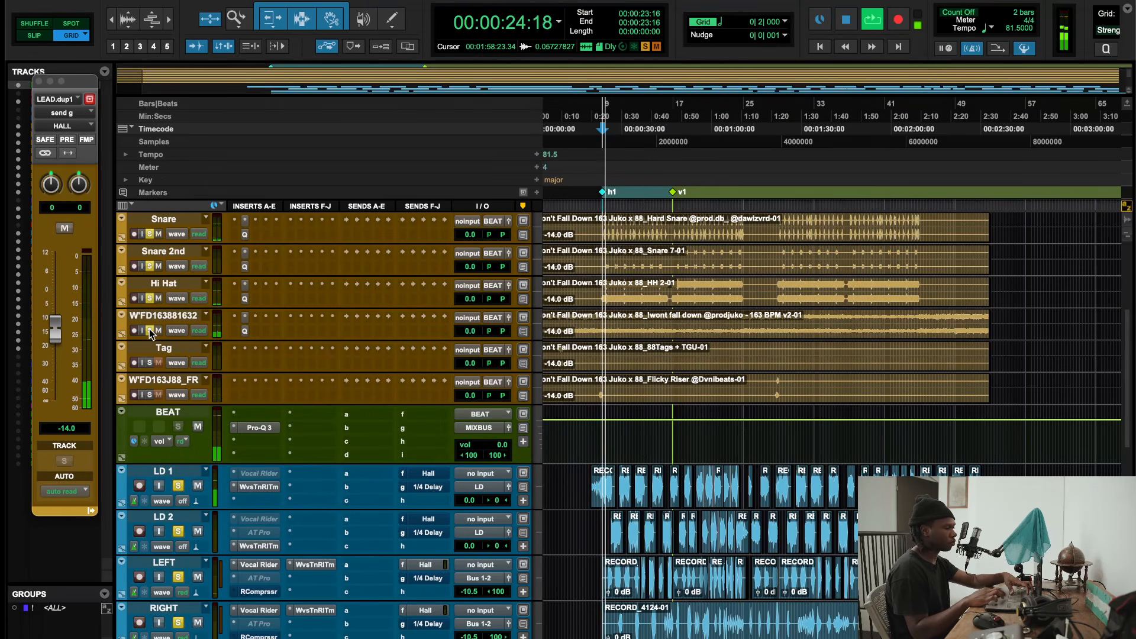
{"action": "left_click", "coordinate": [246, 299]}
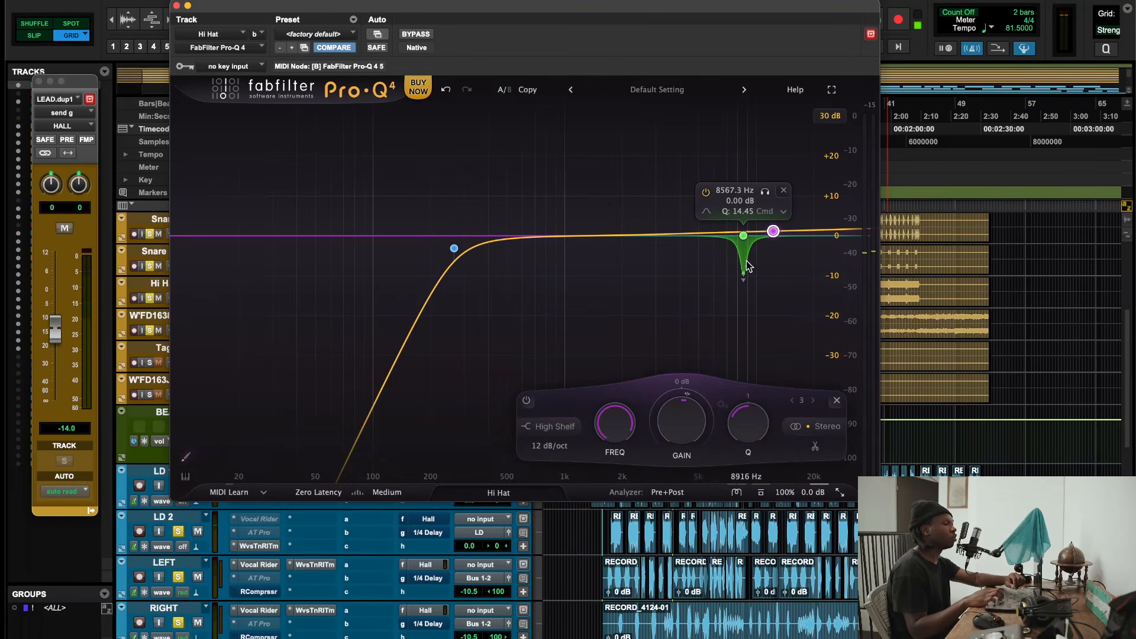
{"action": "left_click", "coordinate": [744, 237]}
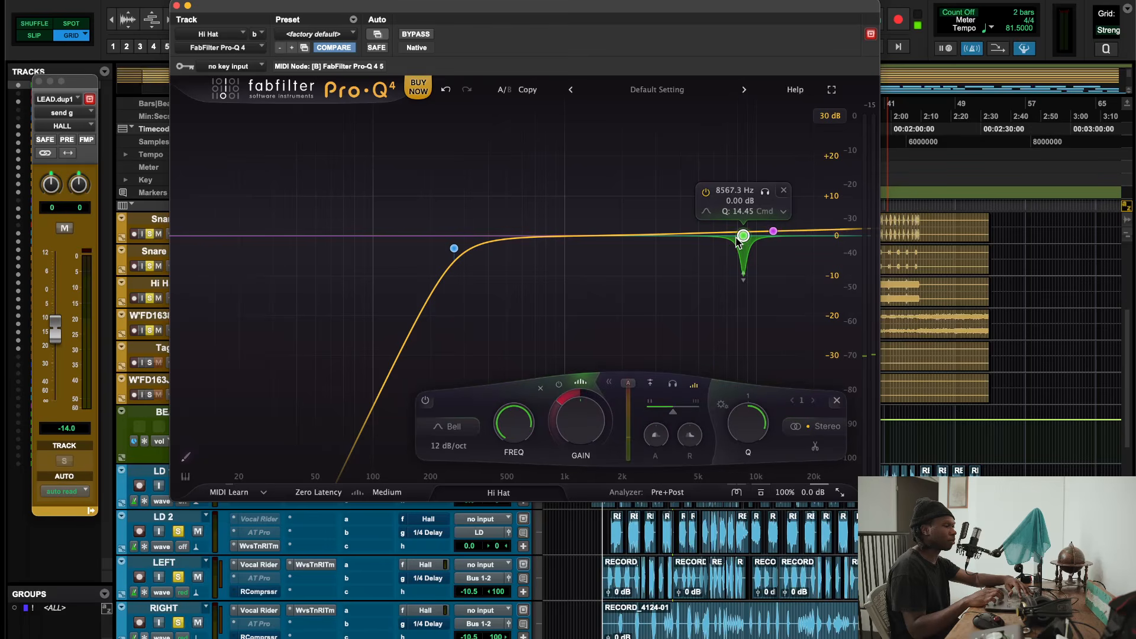
{"action": "right_click", "coordinate": [744, 232]}
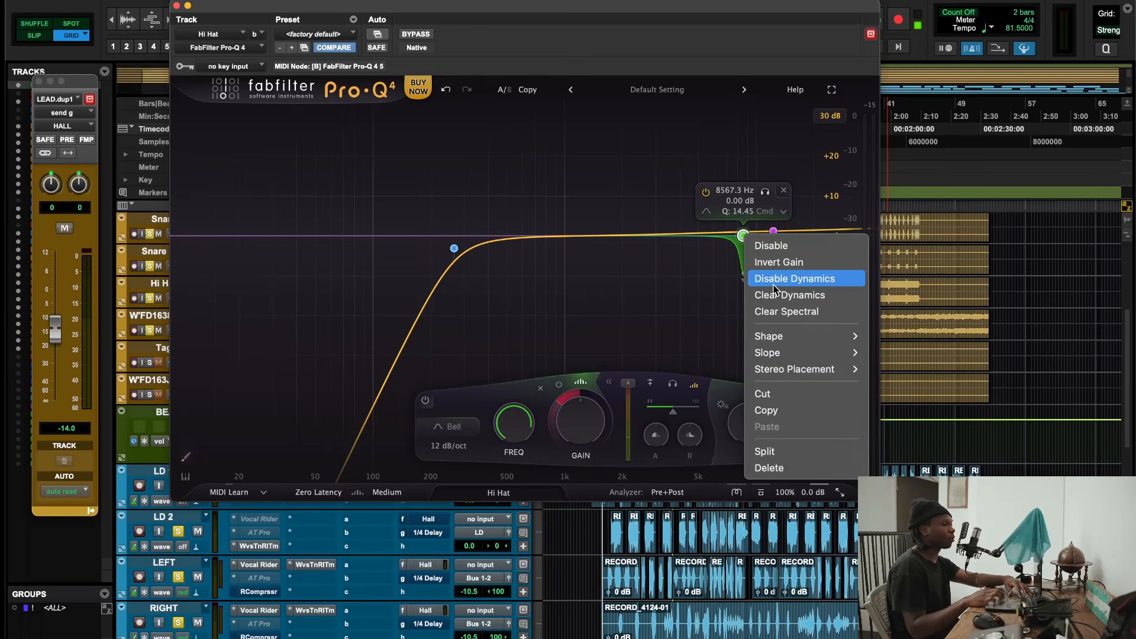
{"action": "left_click", "coordinate": [732, 16]}
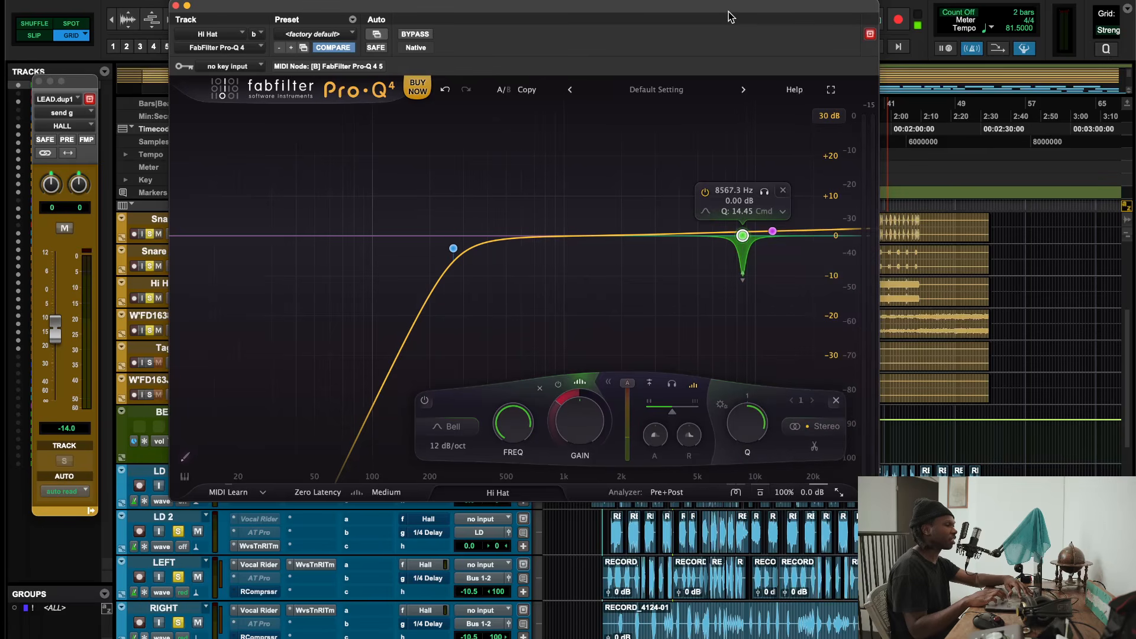
Play the soloed tracks from the h1 marker and compare the Hi Hat's Pro-Q 4 bypassed and active
{"action": "key", "text": "space"}
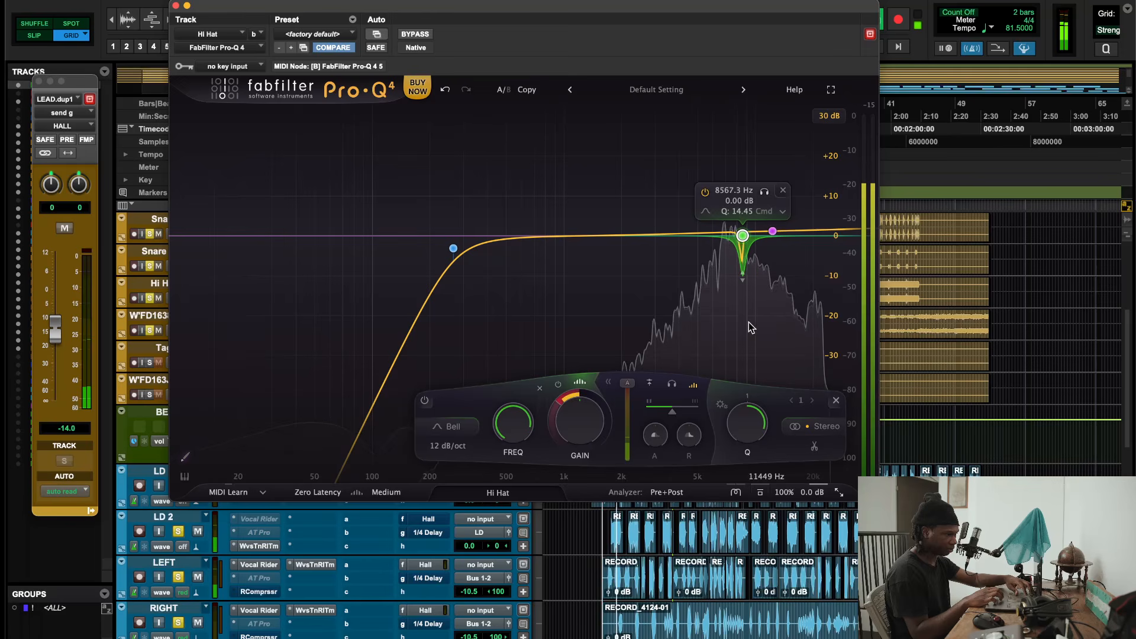
{"action": "left_click", "coordinate": [415, 34]}
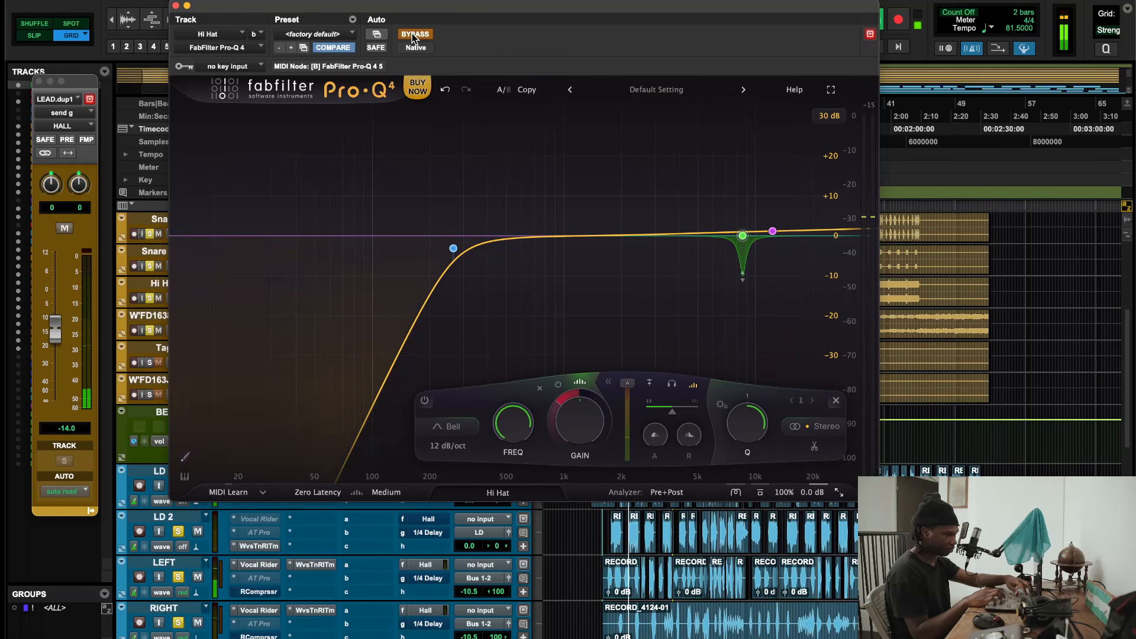
{"action": "left_click", "coordinate": [415, 35]}
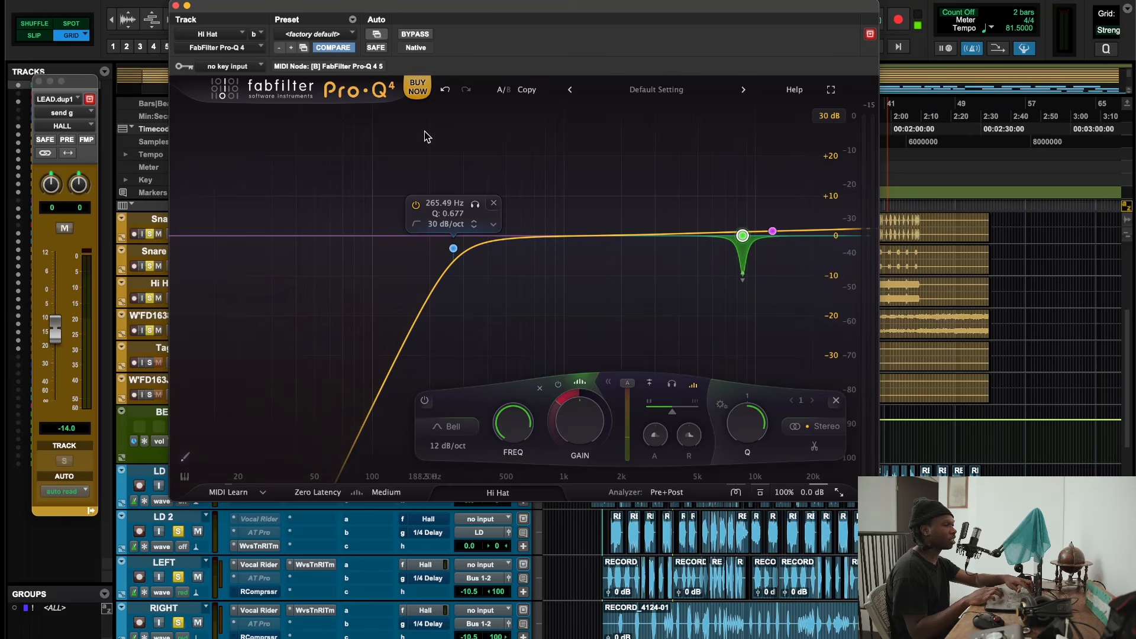
{"action": "left_click", "coordinate": [175, 7]}
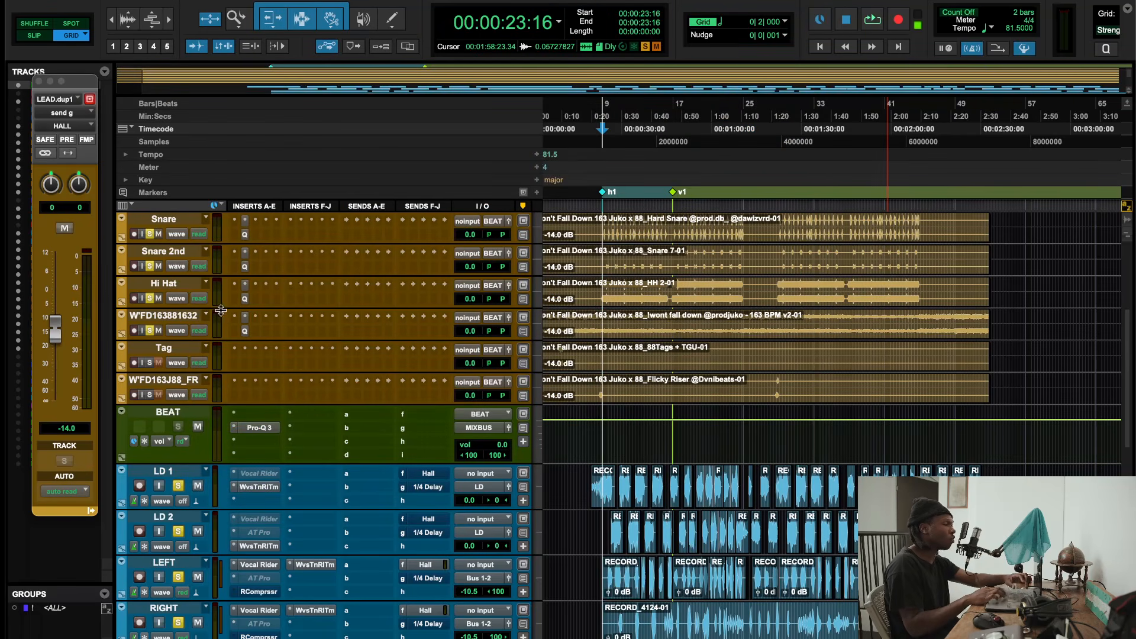
View the Pro-Q 4 curve on the W'FD163881632 track and clear all track solos
{"action": "left_click", "coordinate": [245, 331]}
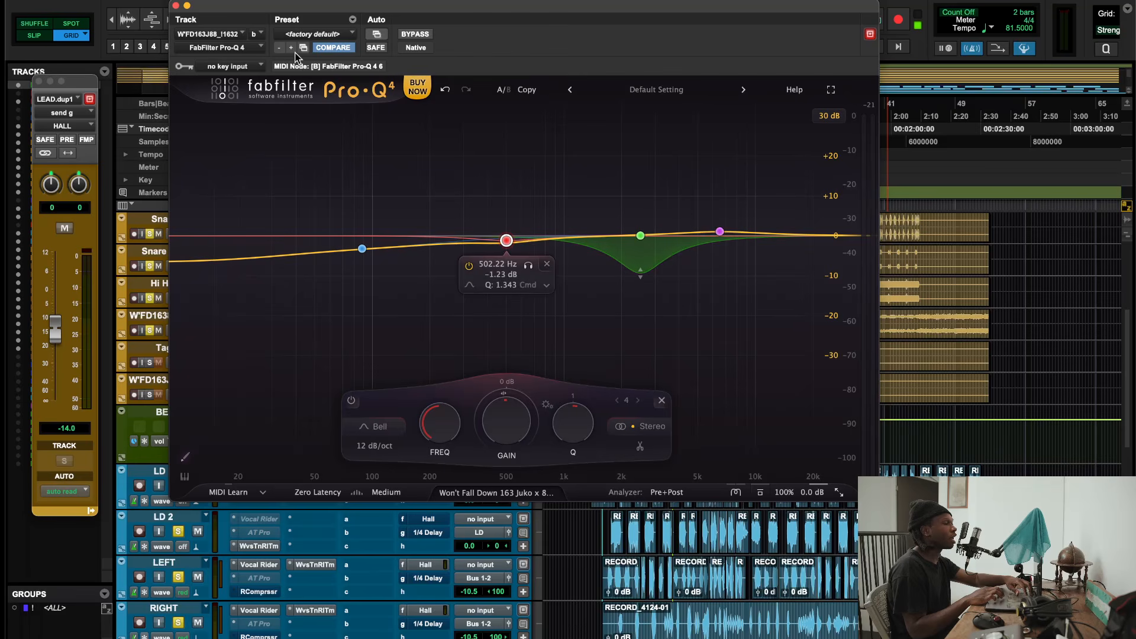
{"action": "left_click", "coordinate": [177, 6]}
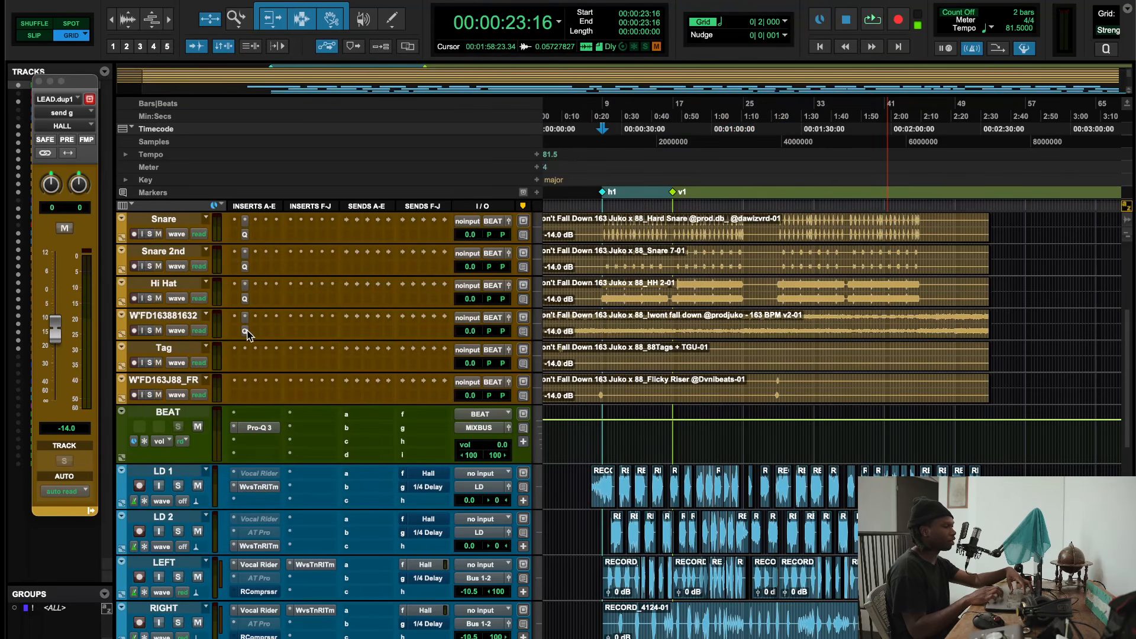
{"action": "scroll", "coordinate": [248, 332], "scroll_direction": "up", "scroll_amount": 1}
{"action": "left_click", "coordinate": [245, 363]}
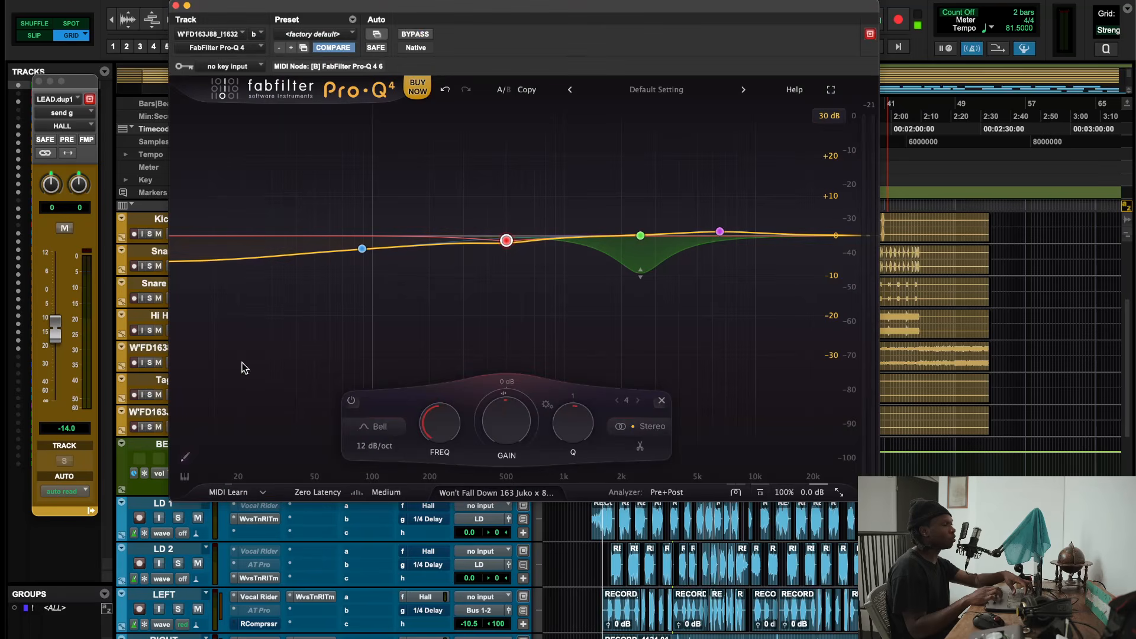
{"action": "left_click", "coordinate": [175, 5]}
Solo the 808 and Kick tracks
{"action": "scroll", "coordinate": [197, 391], "scroll_direction": "up", "scroll_amount": 3}
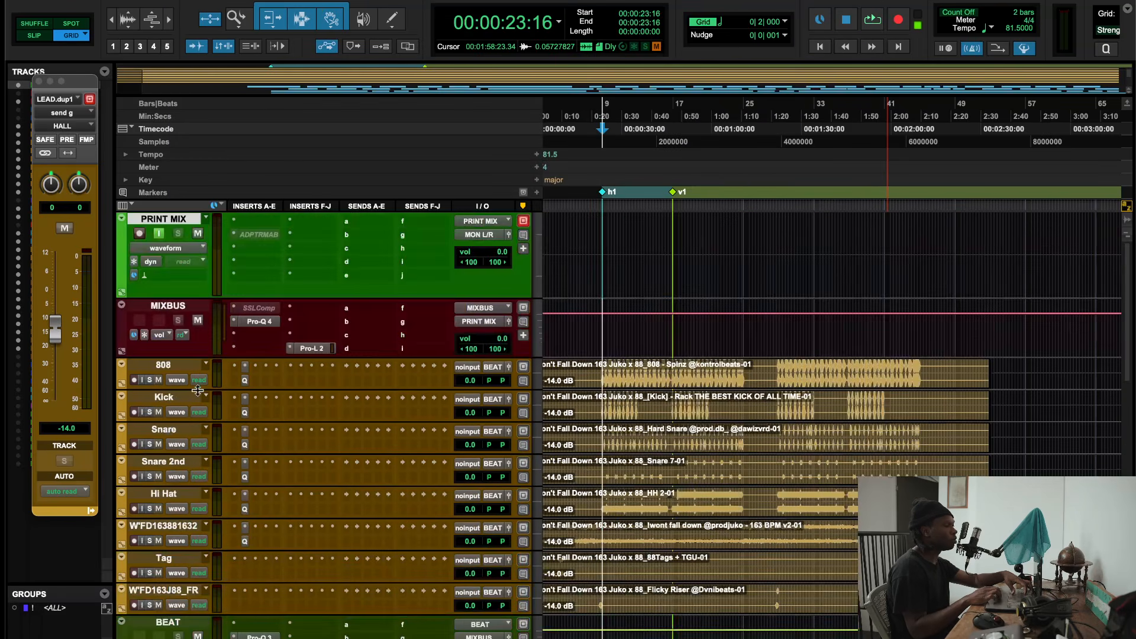
{"action": "left_click", "coordinate": [150, 380]}
{"action": "left_click", "coordinate": [150, 411]}
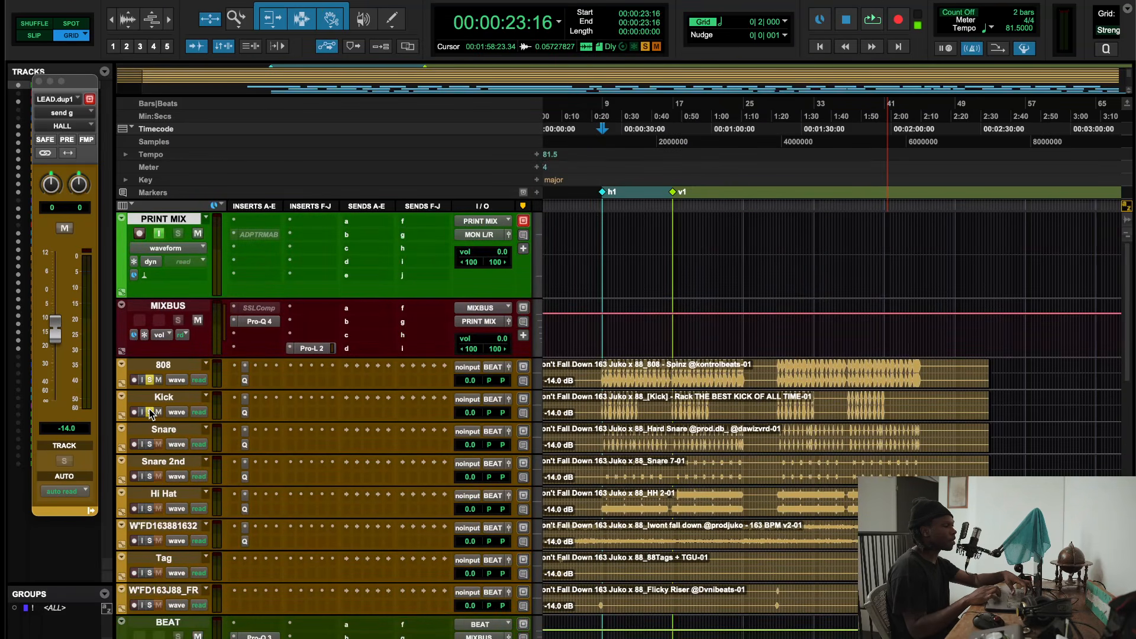
Add the W'FD163881632 track to the soloed 808 and Kick and view its Pro-Q 4 curve during playback
{"action": "scroll", "coordinate": [151, 408], "scroll_direction": "down", "scroll_amount": 4}
{"action": "left_click", "coordinate": [150, 395]}
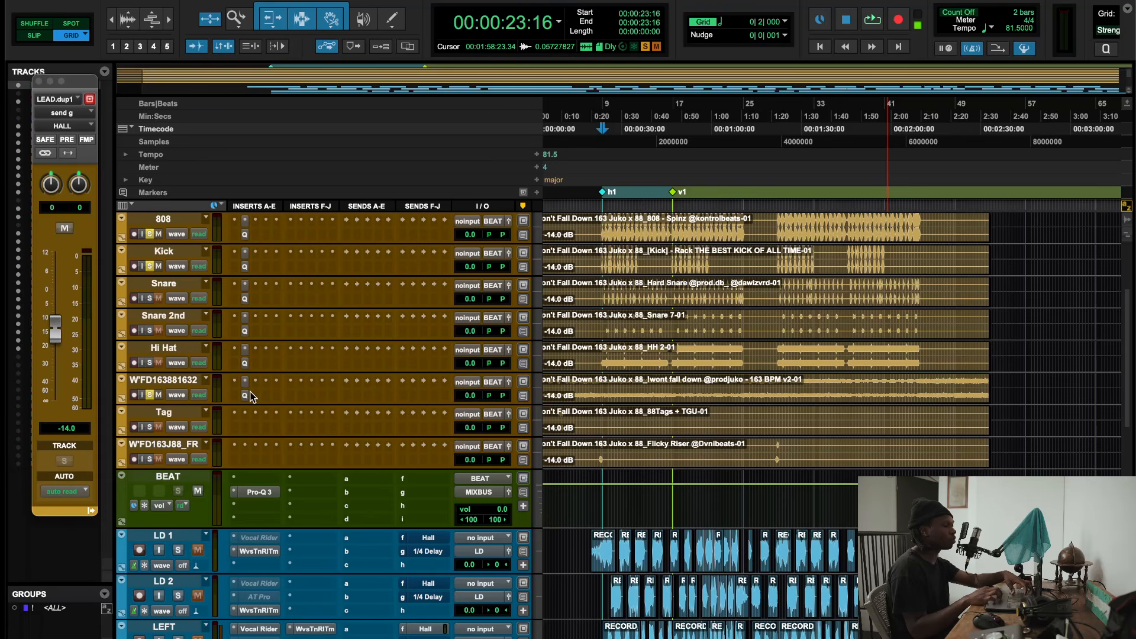
{"action": "left_click", "coordinate": [244, 395]}
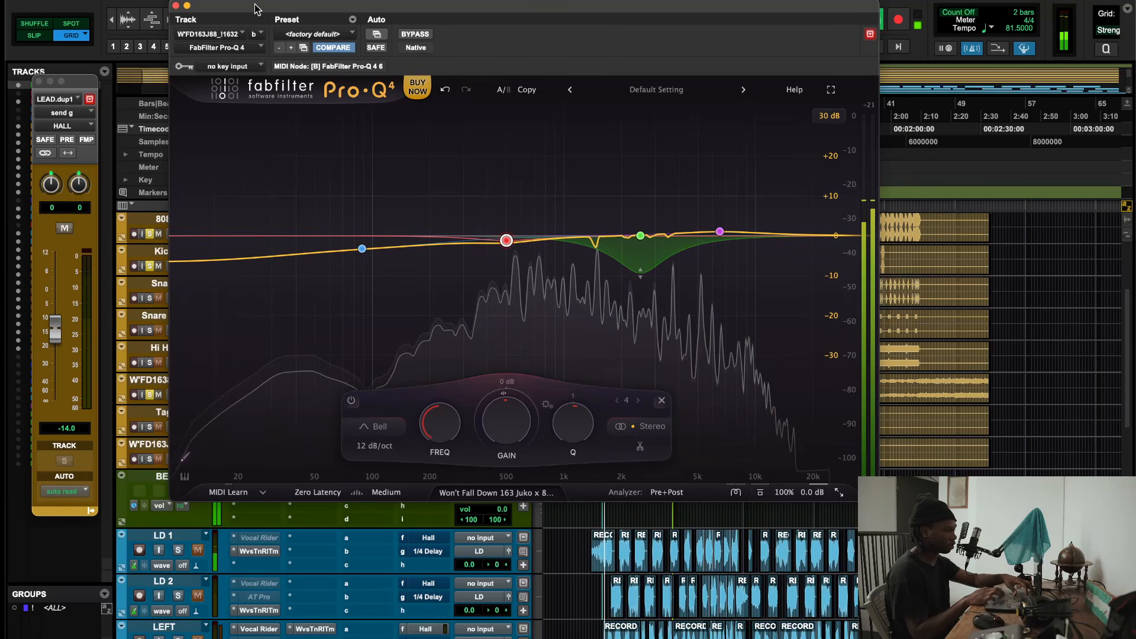
{"action": "left_click", "coordinate": [176, 5]}
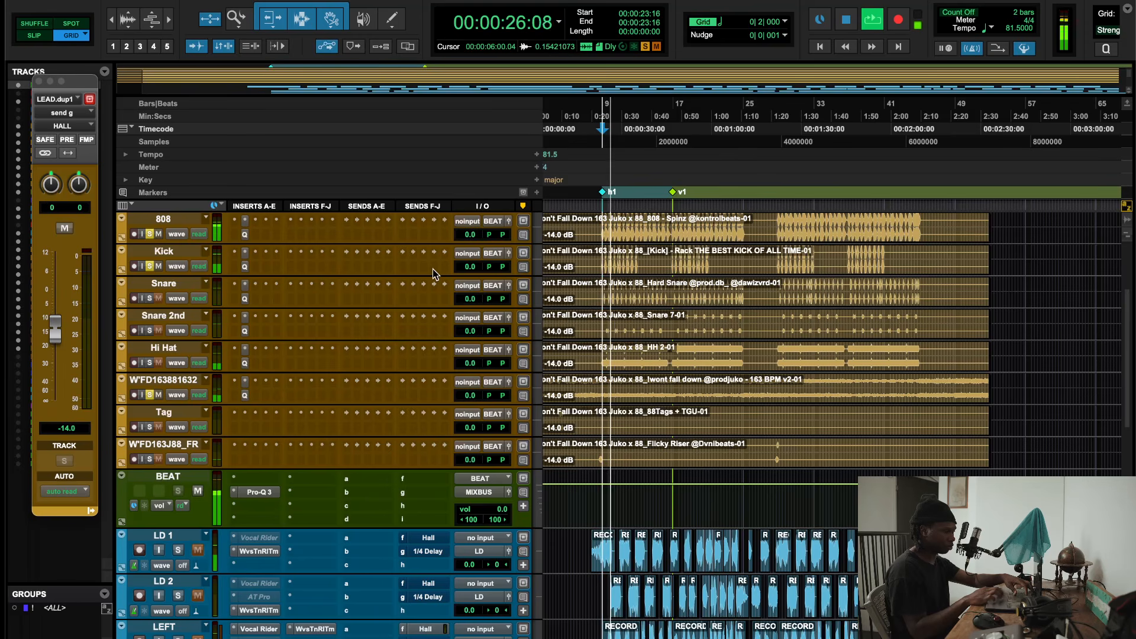
{"action": "left_click", "coordinate": [245, 395]}
{"action": "key", "text": "space"}
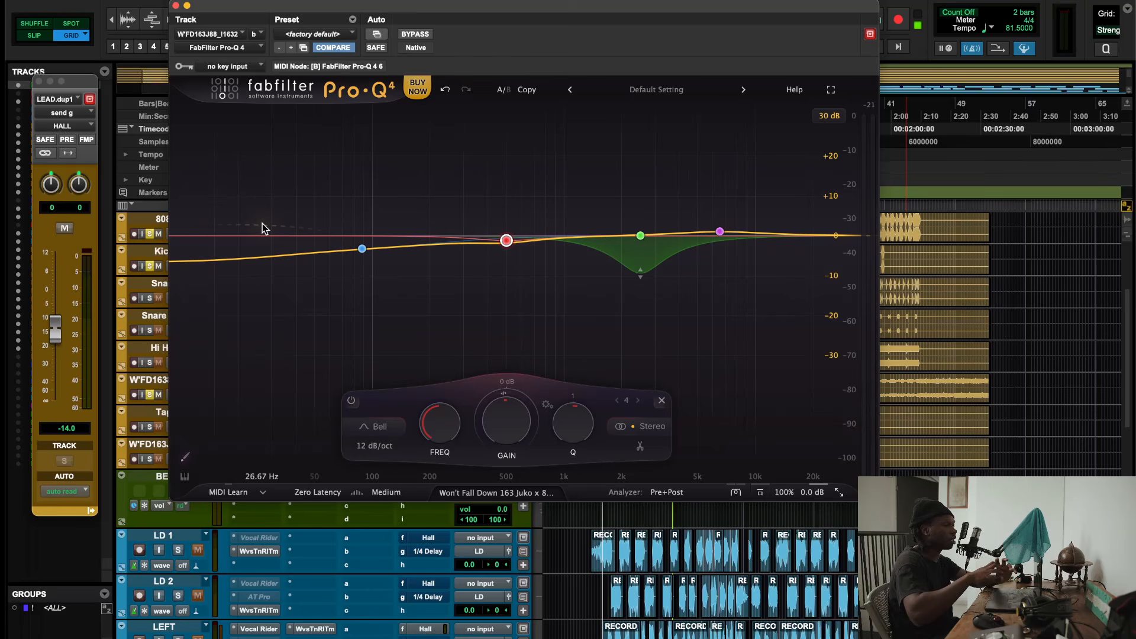
Inspect the options of the 2517.8 Hz dynamic bell band in the W'FD163881632 track's Pro-Q 4
{"action": "mouse_move", "coordinate": [631, 276]}
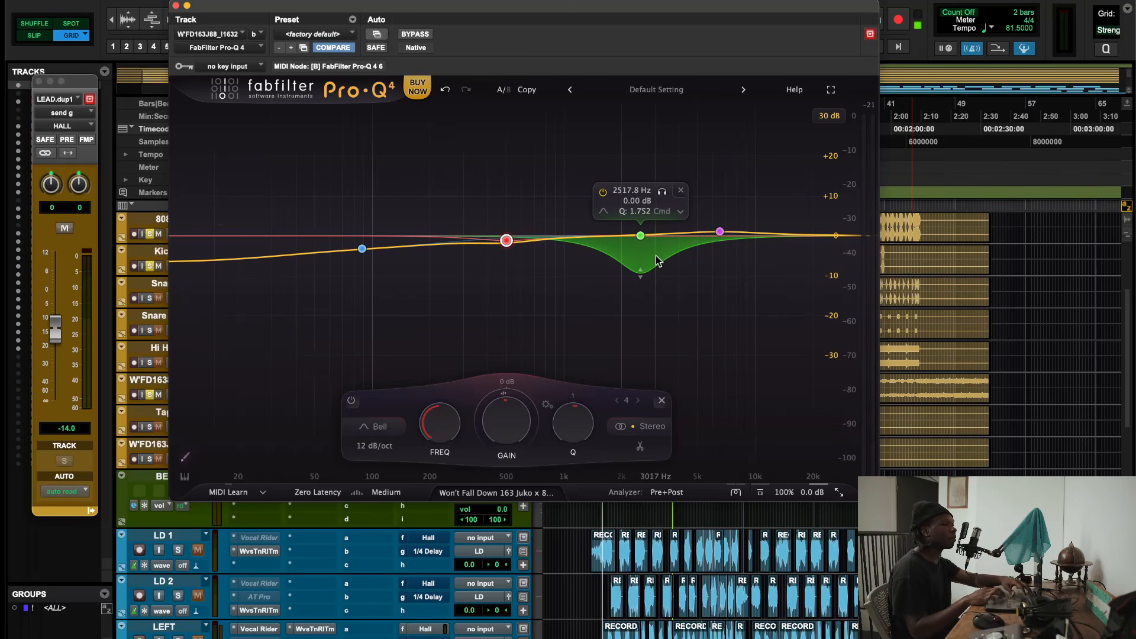
{"action": "left_click", "coordinate": [677, 214]}
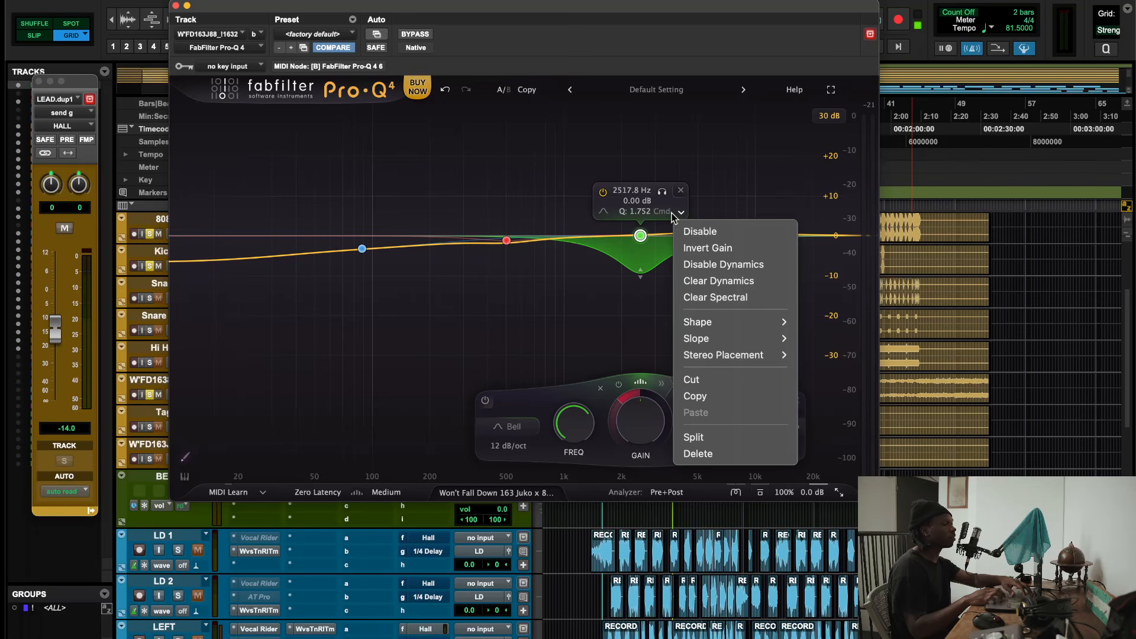
{"action": "left_click", "coordinate": [674, 214]}
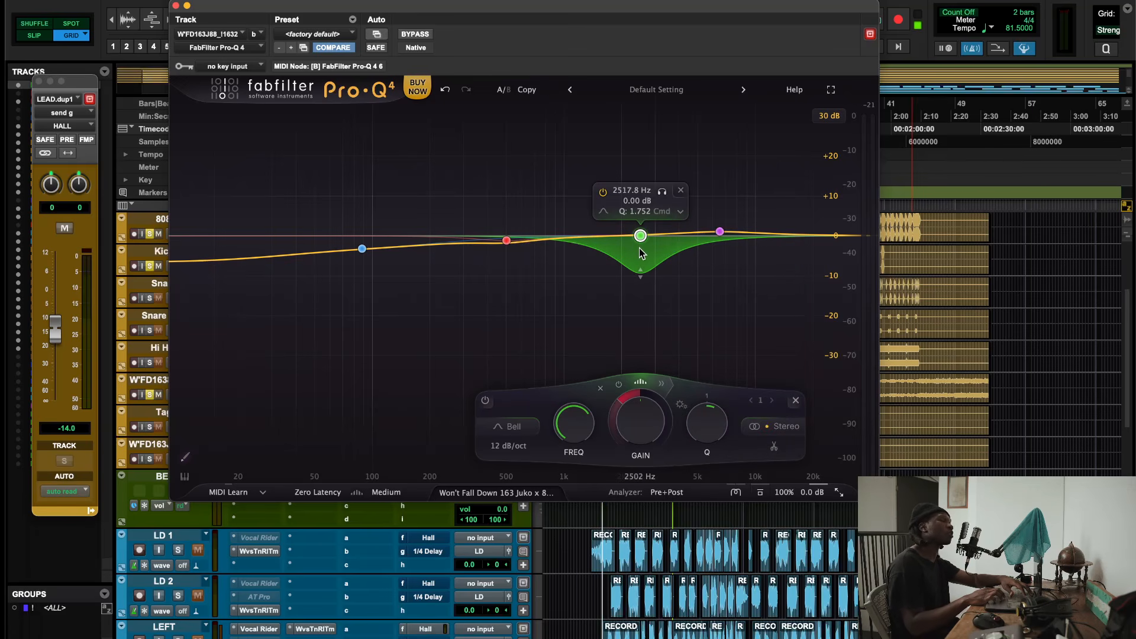
Play the soloed tracks, audition the 2517.8 Hz band alone, and compare the W'FD163881632 Pro-Q 4 bypassed and active
{"action": "key", "text": "space"}
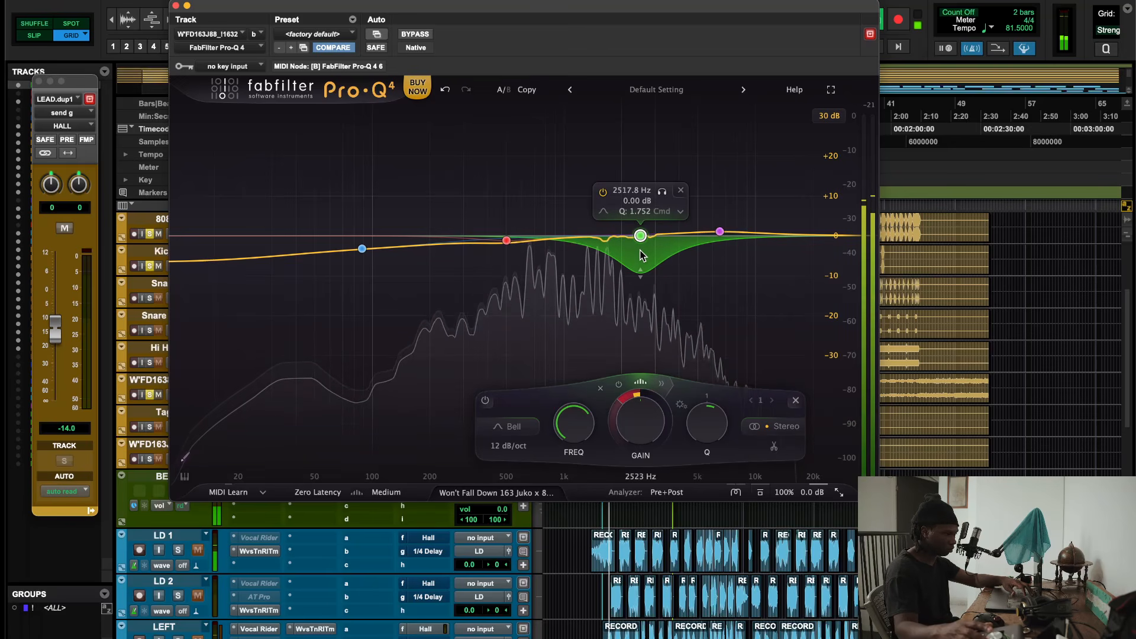
{"action": "left_click", "coordinate": [662, 192]}
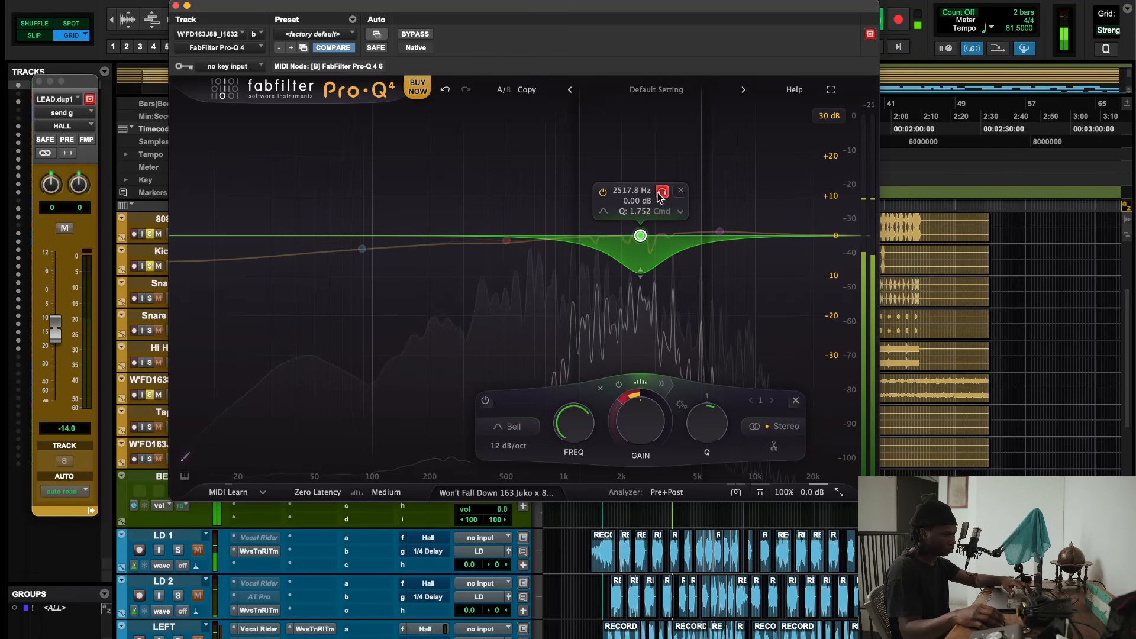
{"action": "left_click", "coordinate": [404, 36]}
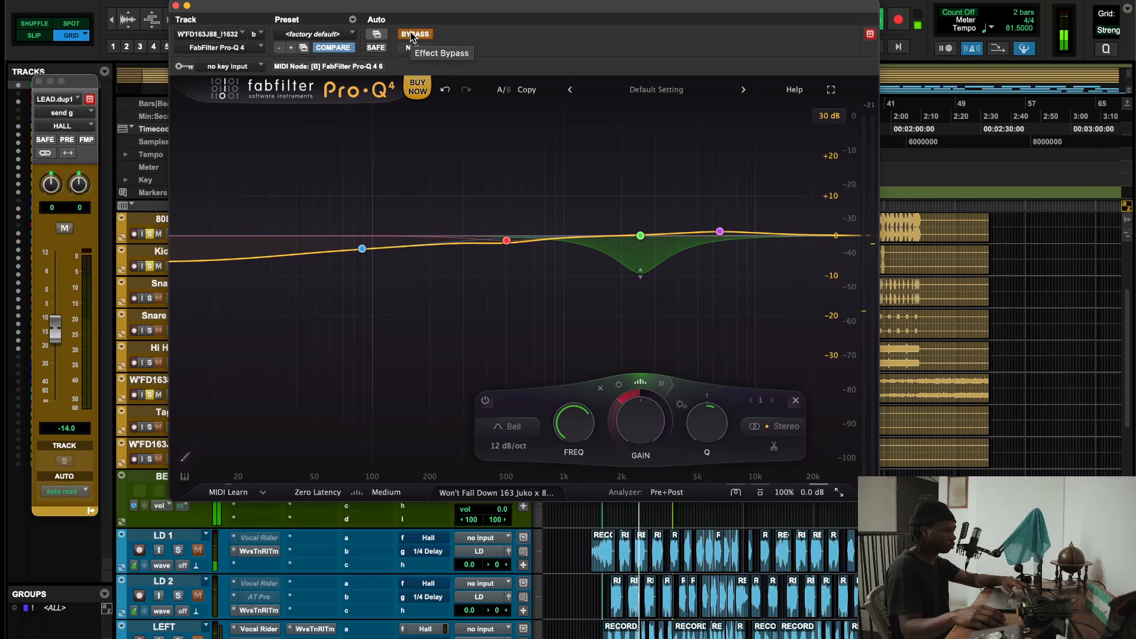
{"action": "left_click", "coordinate": [413, 35]}
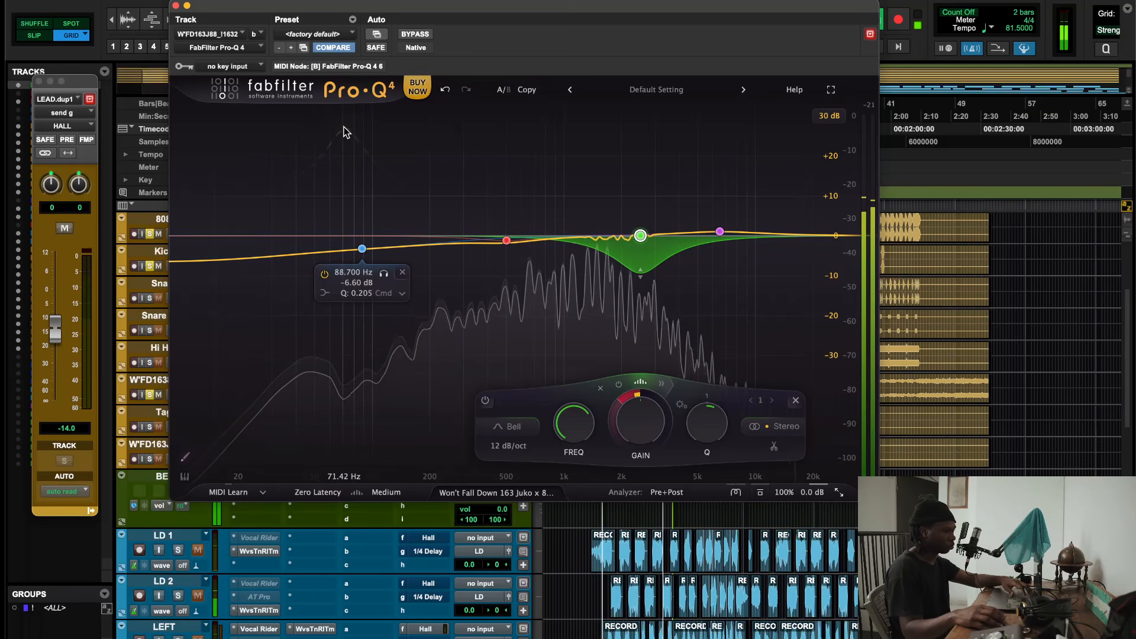
{"action": "key", "text": "space"}
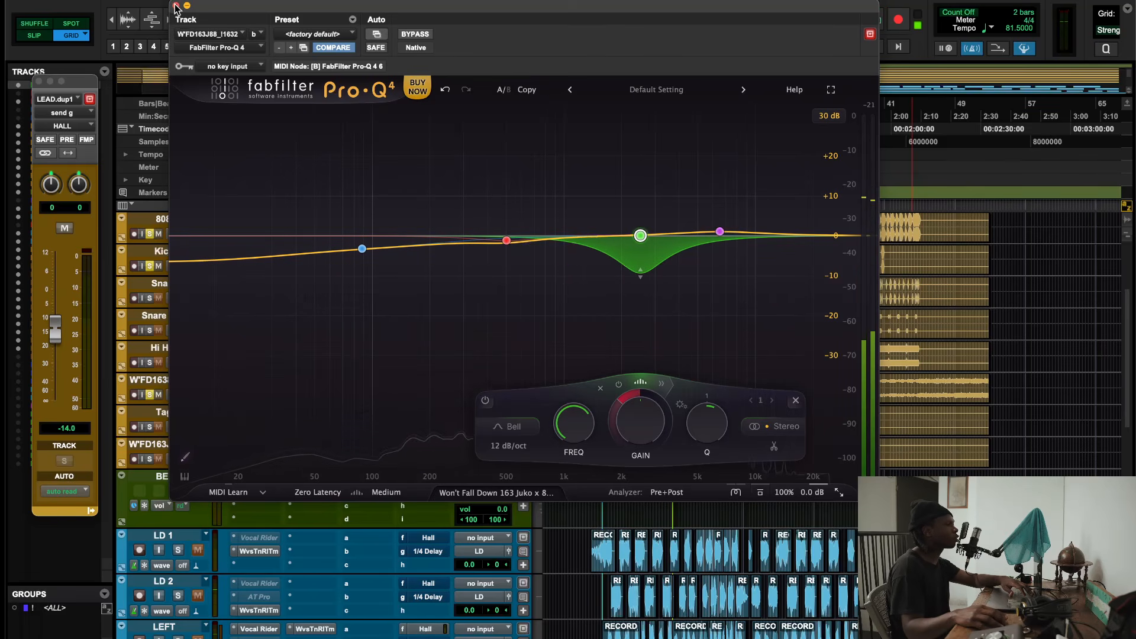
Clear all track solos and view the Pro-Q 4 curve on the LEAD.dup1 track
{"action": "left_click", "coordinate": [176, 5]}
{"action": "left_click", "coordinate": [150, 396], "text": "alt"}
{"action": "scroll", "coordinate": [162, 391], "scroll_direction": "down", "scroll_amount": 5}
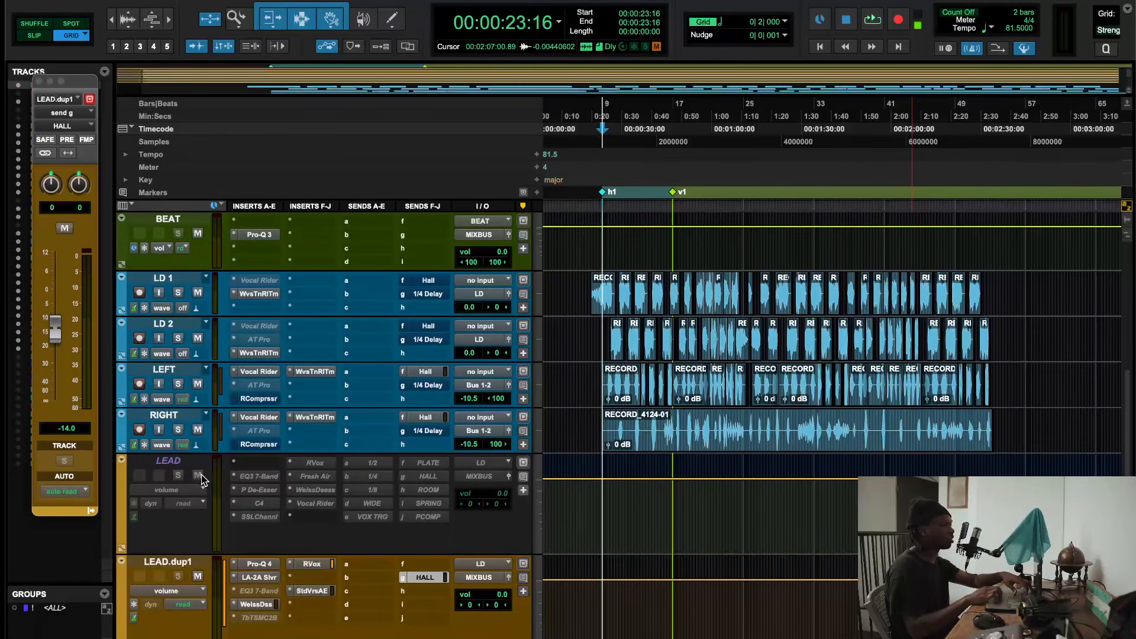
{"action": "left_click", "coordinate": [267, 563]}
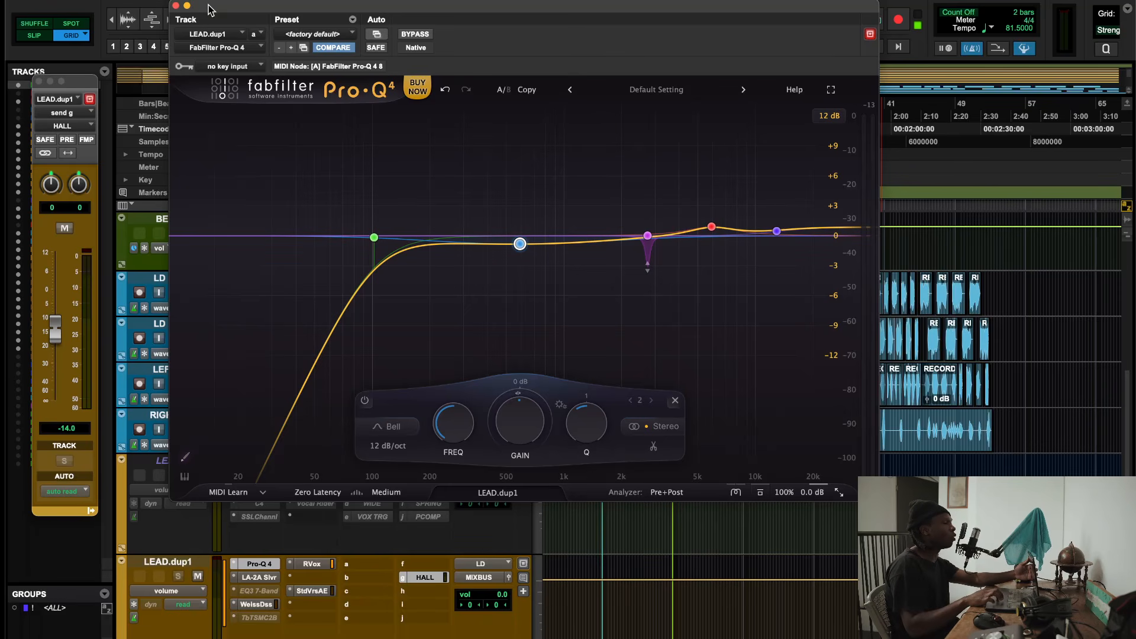
{"action": "left_click", "coordinate": [175, 6]}
Solo the LD 1, LD 2, LEFT and RIGHT vocal tracks together with the 808, Kick and W'FD163881632 tracks
{"action": "scroll", "coordinate": [199, 542], "scroll_direction": "up", "scroll_amount": 5}
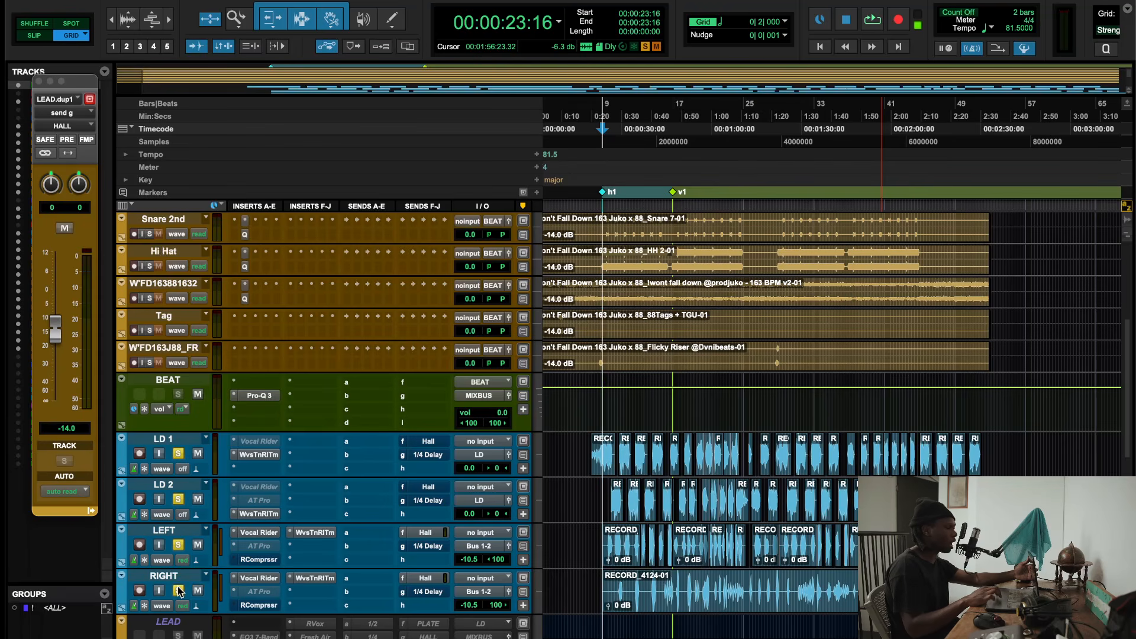
{"action": "scroll", "coordinate": [179, 592], "scroll_direction": "up", "scroll_amount": 5}
{"action": "left_click_drag", "start_coordinate": [146, 383], "coordinate": [148, 410]}
{"action": "scroll", "coordinate": [148, 410], "scroll_direction": "down", "scroll_amount": 3}
{"action": "left_click", "coordinate": [150, 455]}
{"action": "scroll", "coordinate": [644, 472], "scroll_direction": "down", "scroll_amount": 2}
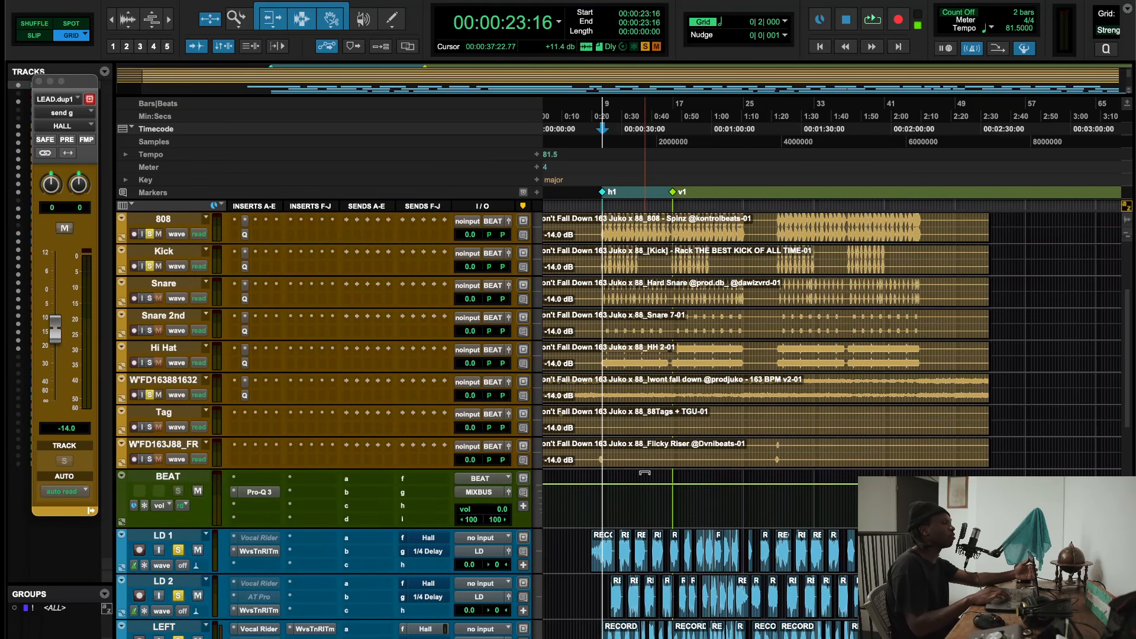
Play the soloed tracks from the h1 marker and compare LEAD.dup1's Pro-Q 4 bypassed and active
{"action": "key", "text": "space"}
{"action": "scroll", "coordinate": [249, 519], "scroll_direction": "down", "scroll_amount": 10}
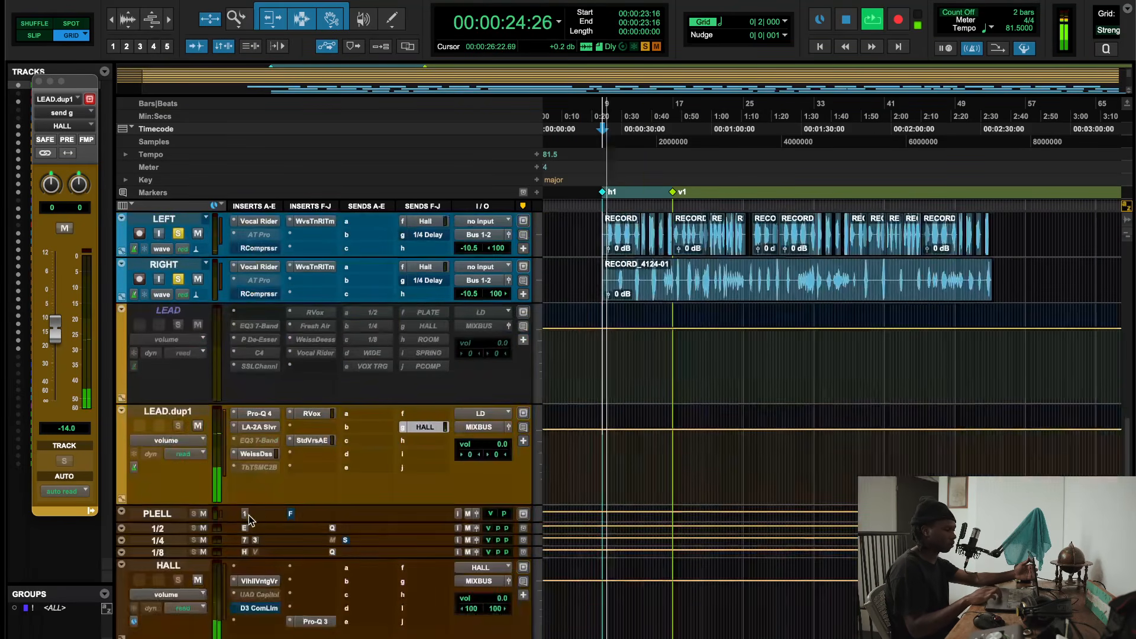
{"action": "left_click", "coordinate": [259, 413]}
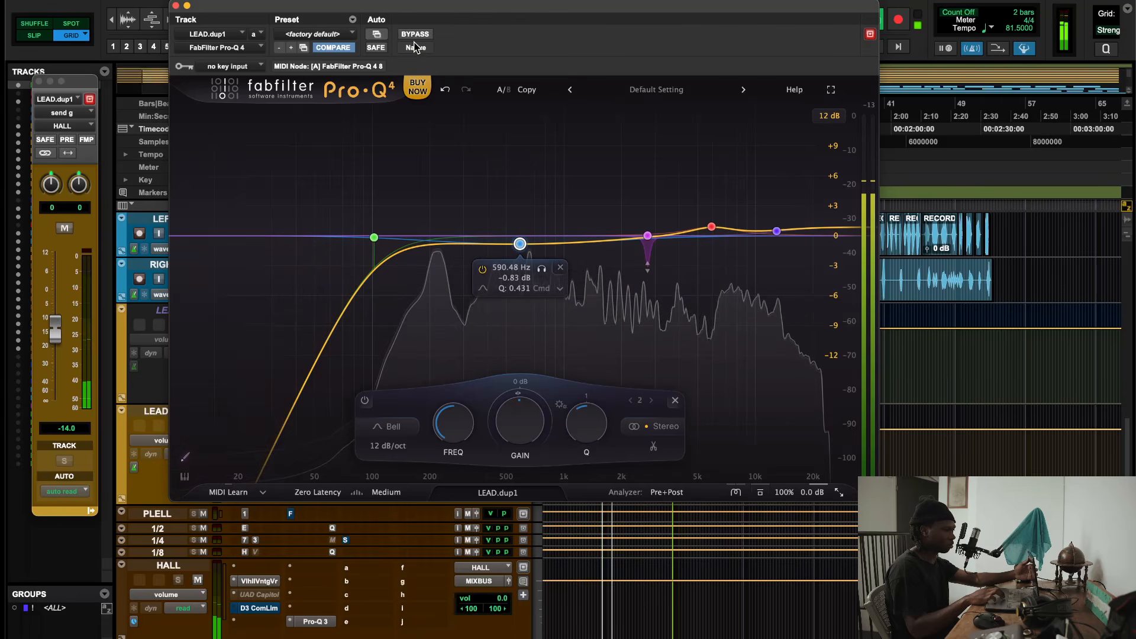
{"action": "left_click", "coordinate": [415, 34]}
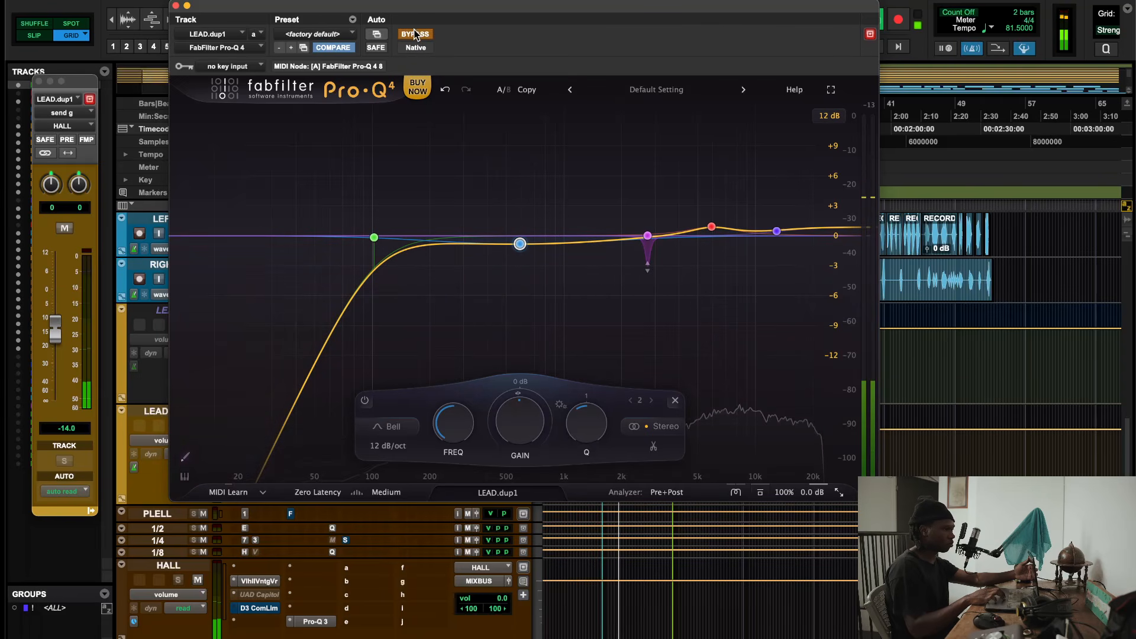
{"action": "left_click", "coordinate": [416, 33]}
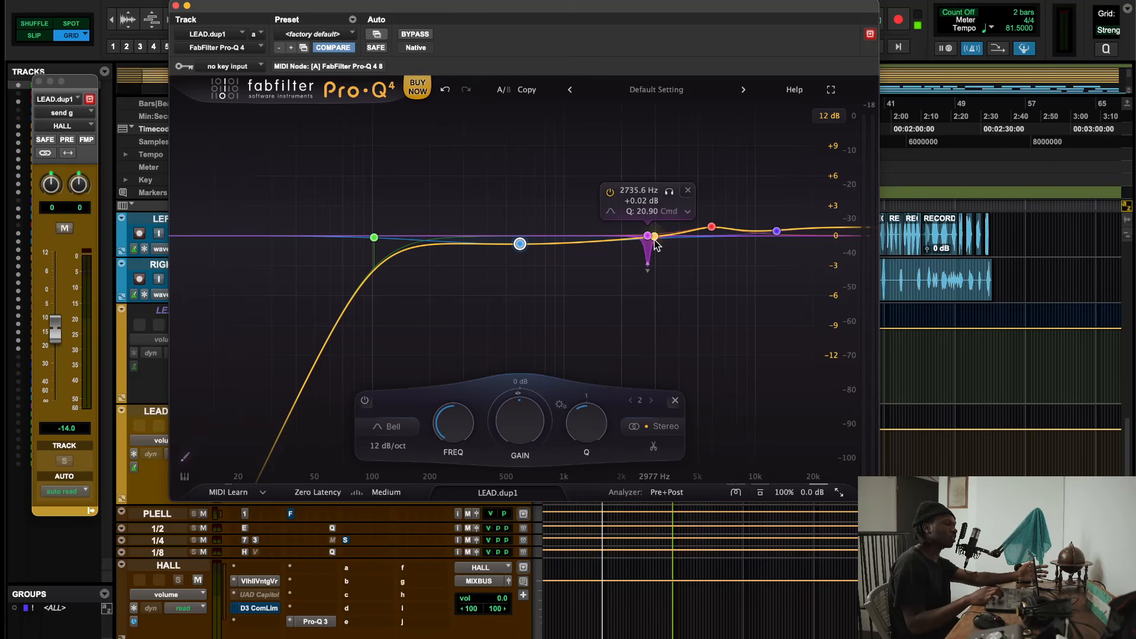
Isolate LEAD.dup1's narrow 2735.6 Hz dynamic band and inspect the 5918.4 Hz bell and 12943 Hz high-shelf bands
{"action": "left_click", "coordinate": [669, 193]}
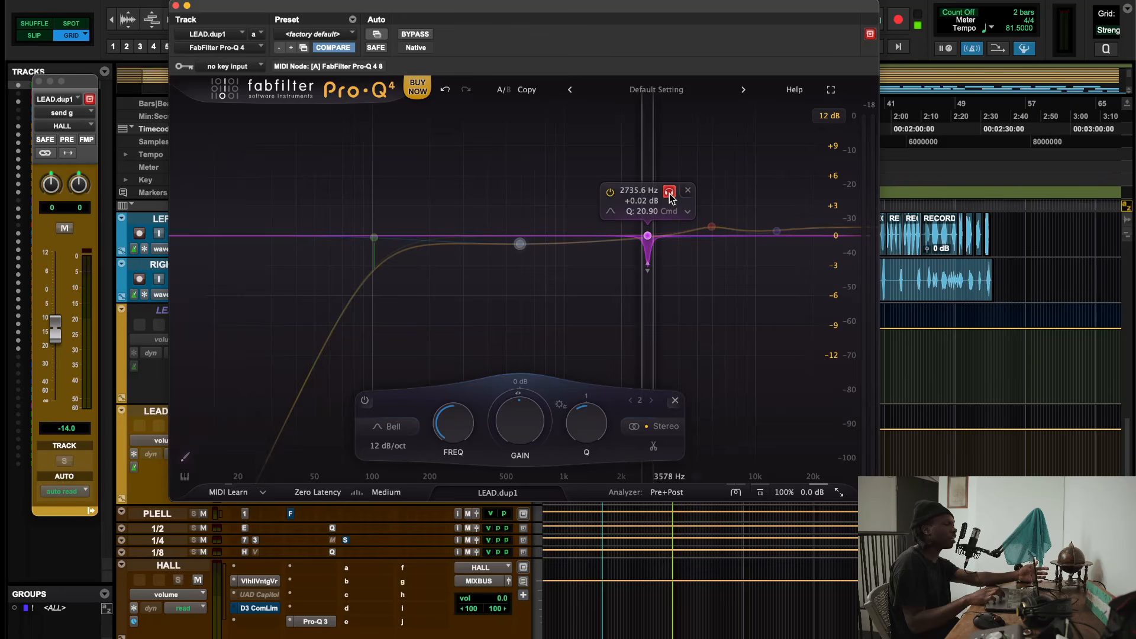
{"action": "left_click_drag", "start_coordinate": [671, 199], "coordinate": [668, 205]}
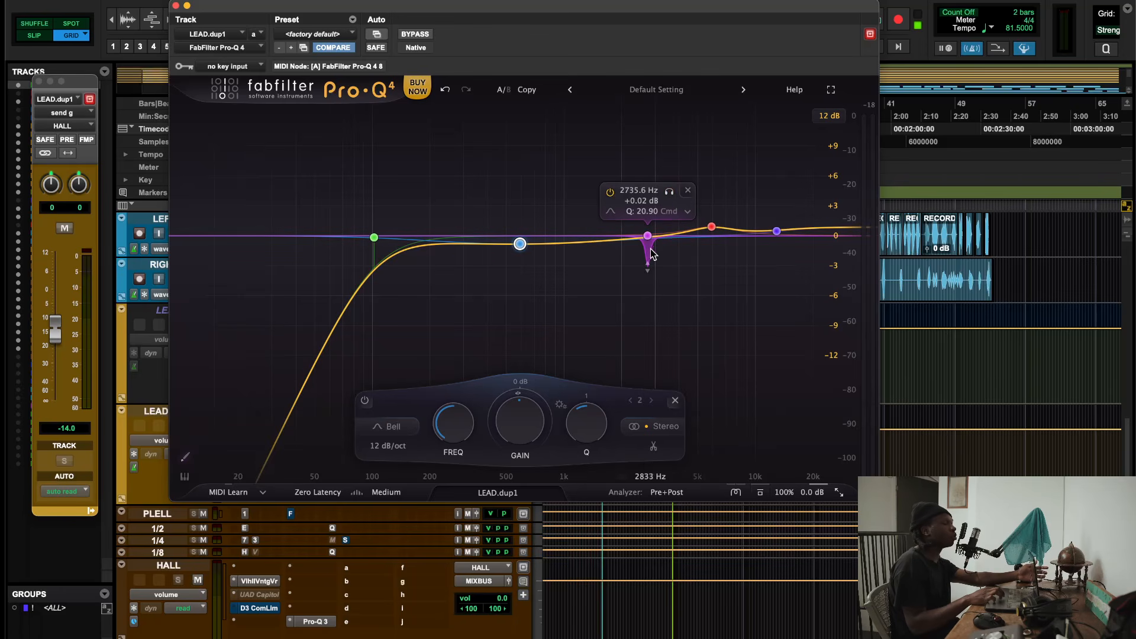
{"action": "left_click_drag", "start_coordinate": [668, 196], "coordinate": [666, 195]}
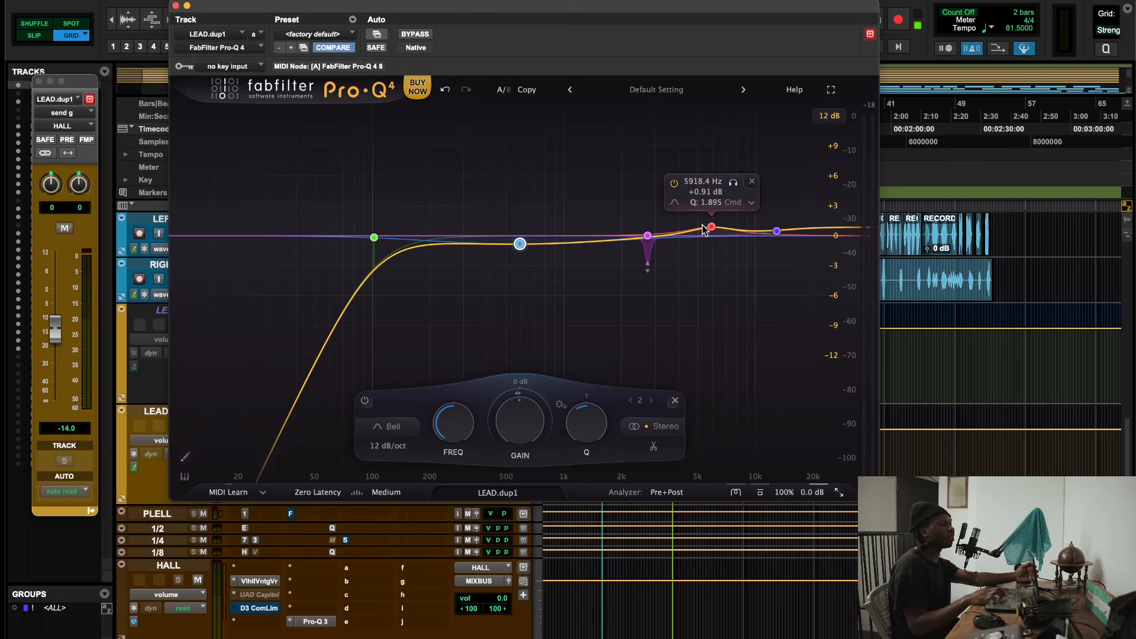
{"action": "mouse_move", "coordinate": [777, 244]}
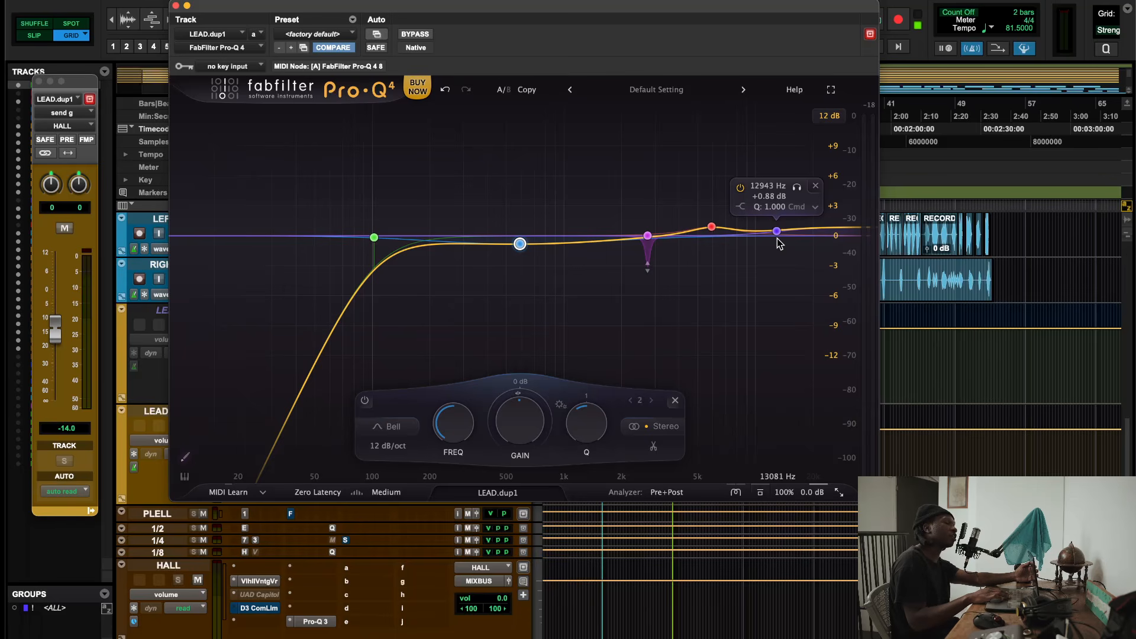
Play the soloed vocals and beat from the h1 marker and bypass the Pro-Q 4 on LEAD.dup1
{"action": "key", "text": "space"}
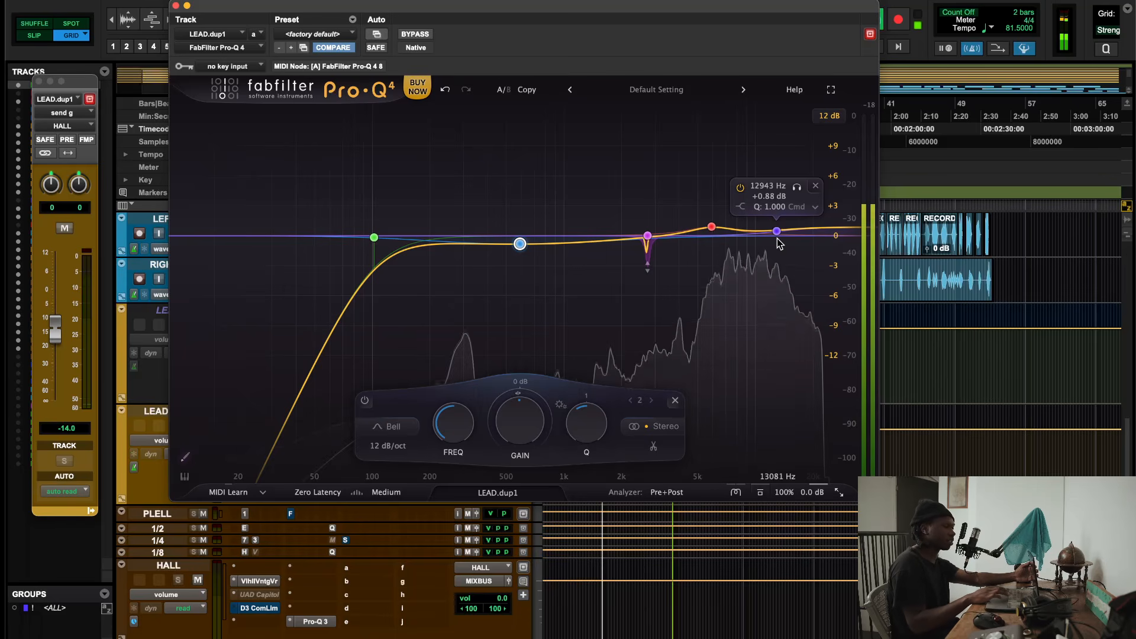
{"action": "left_click", "coordinate": [175, 6]}
{"action": "scroll", "coordinate": [189, 371], "scroll_direction": "up", "scroll_amount": 5}
{"action": "scroll", "coordinate": [190, 372], "scroll_direction": "down", "scroll_amount": 4}
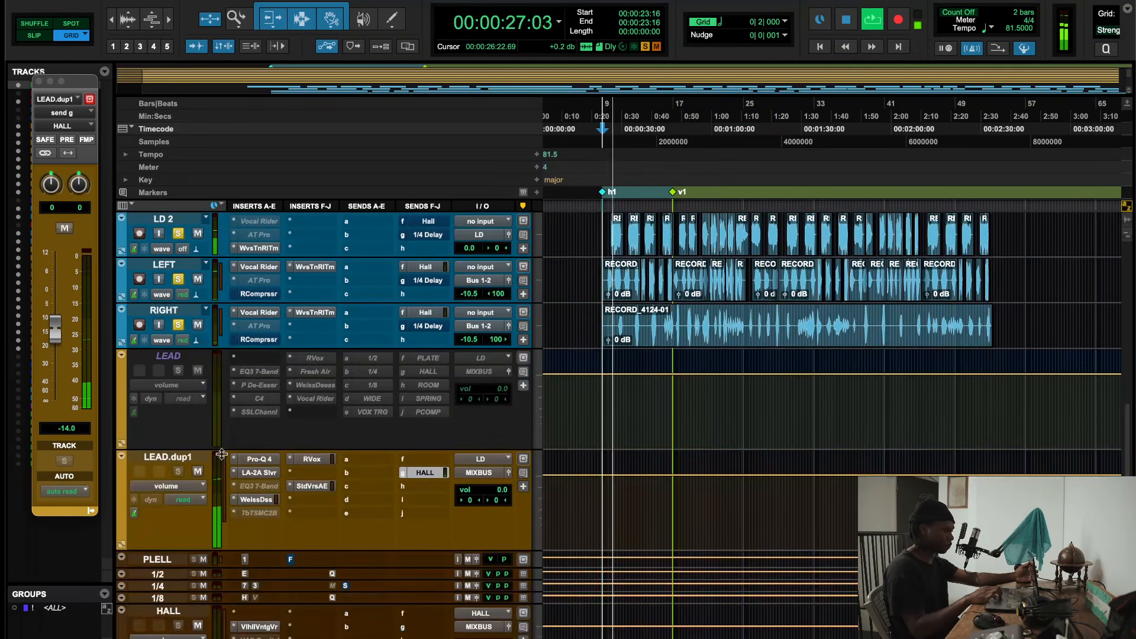
{"action": "left_click", "coordinate": [259, 459]}
{"action": "left_click", "coordinate": [416, 35]}
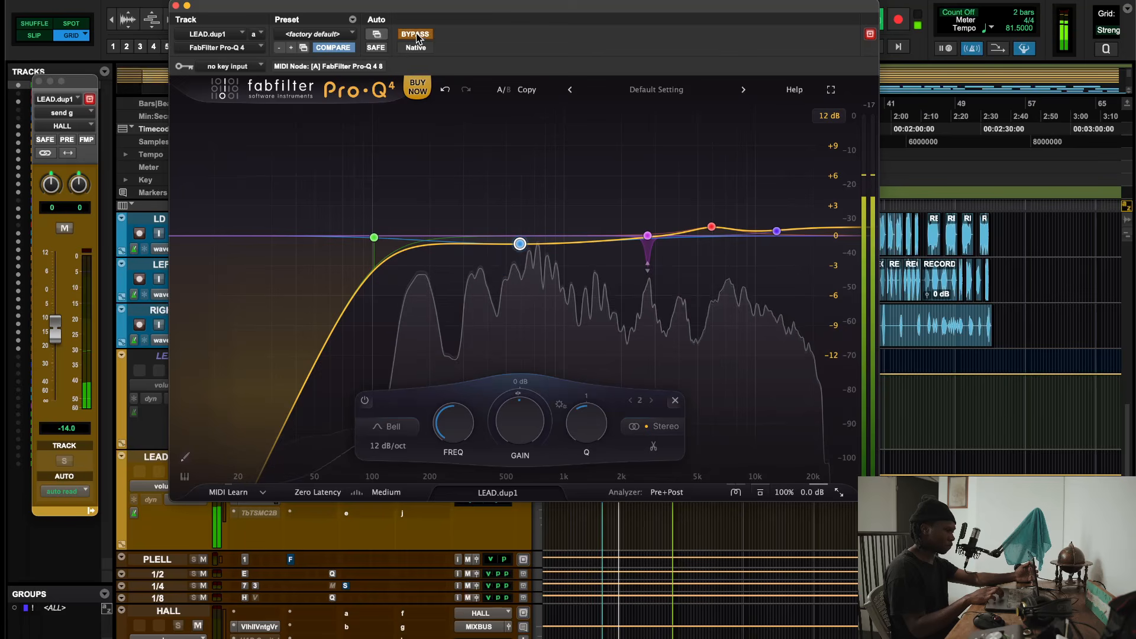
Close the LEAD.dup1 equalizer and clear all track solos while playback continues
{"action": "left_click", "coordinate": [176, 6]}
{"action": "scroll", "coordinate": [280, 455], "scroll_direction": "up", "scroll_amount": 5}
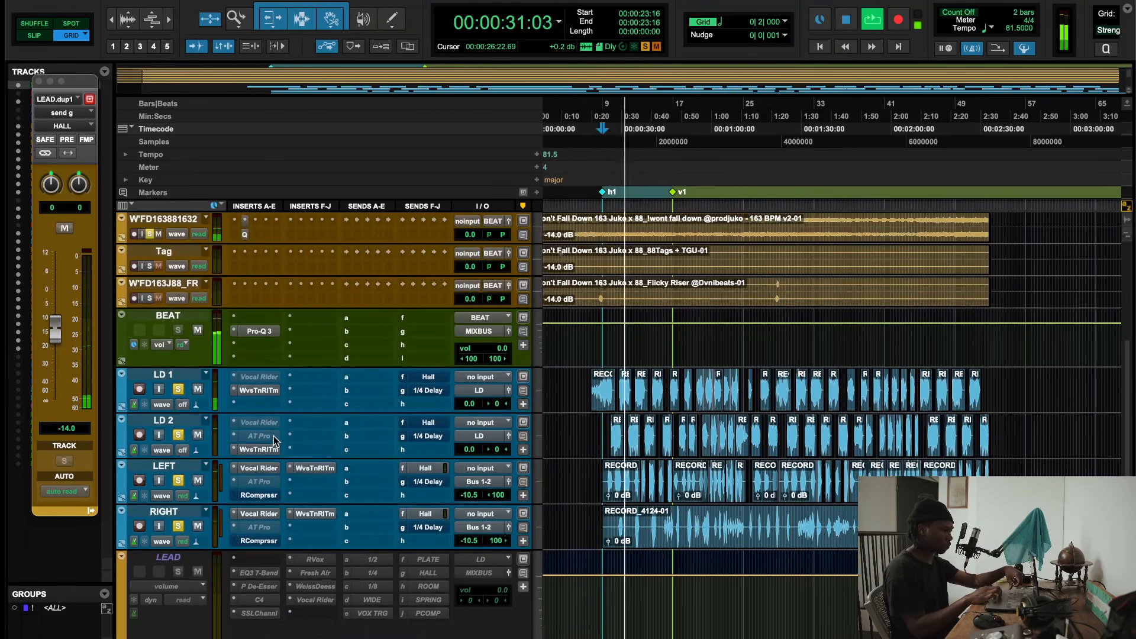
{"action": "left_click", "coordinate": [149, 234], "text": "alt"}
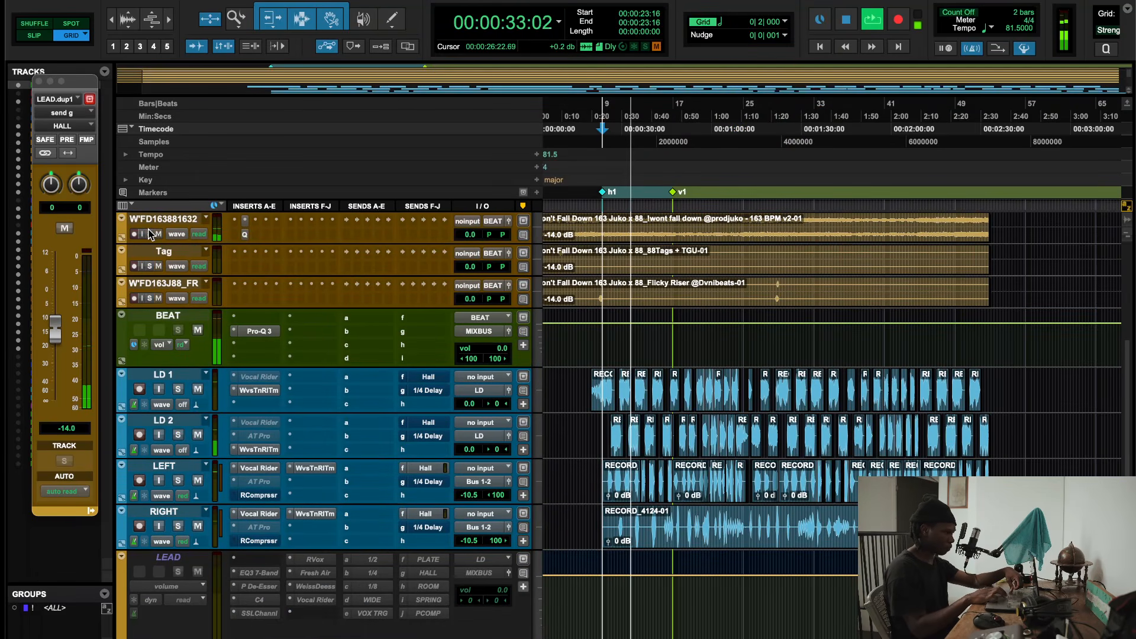
Reactivate the Pro-Q 4 on LEAD.dup1 during playback of the full mix and close its window
{"action": "scroll", "coordinate": [228, 324], "scroll_direction": "down", "scroll_amount": 2}
{"action": "scroll", "coordinate": [228, 324], "scroll_direction": "down", "scroll_amount": 5}
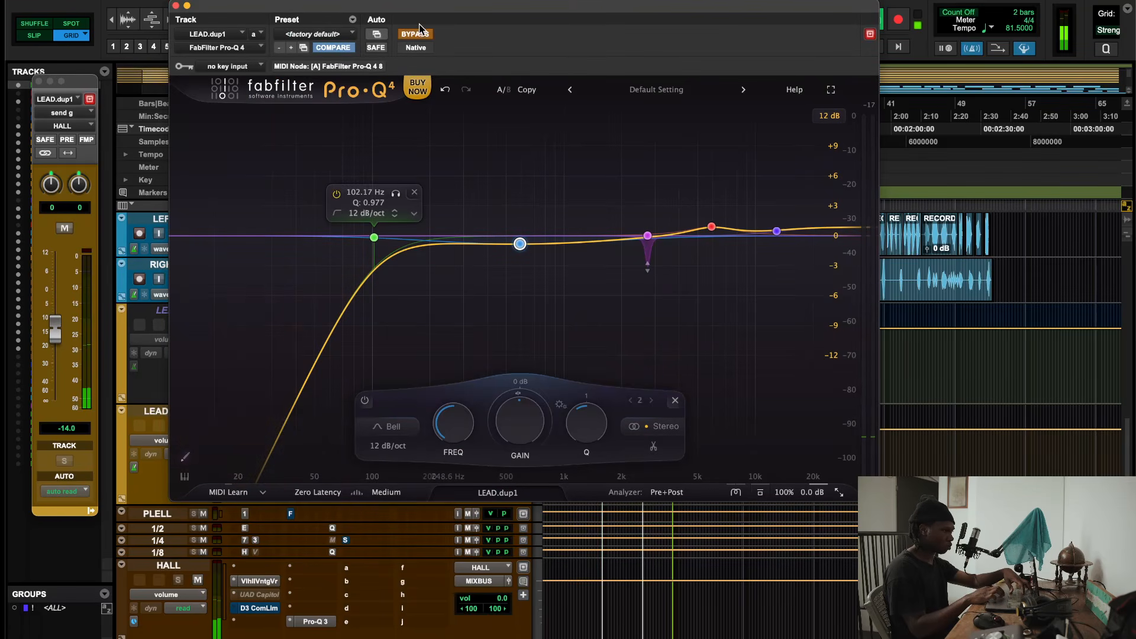
{"action": "left_click", "coordinate": [417, 33]}
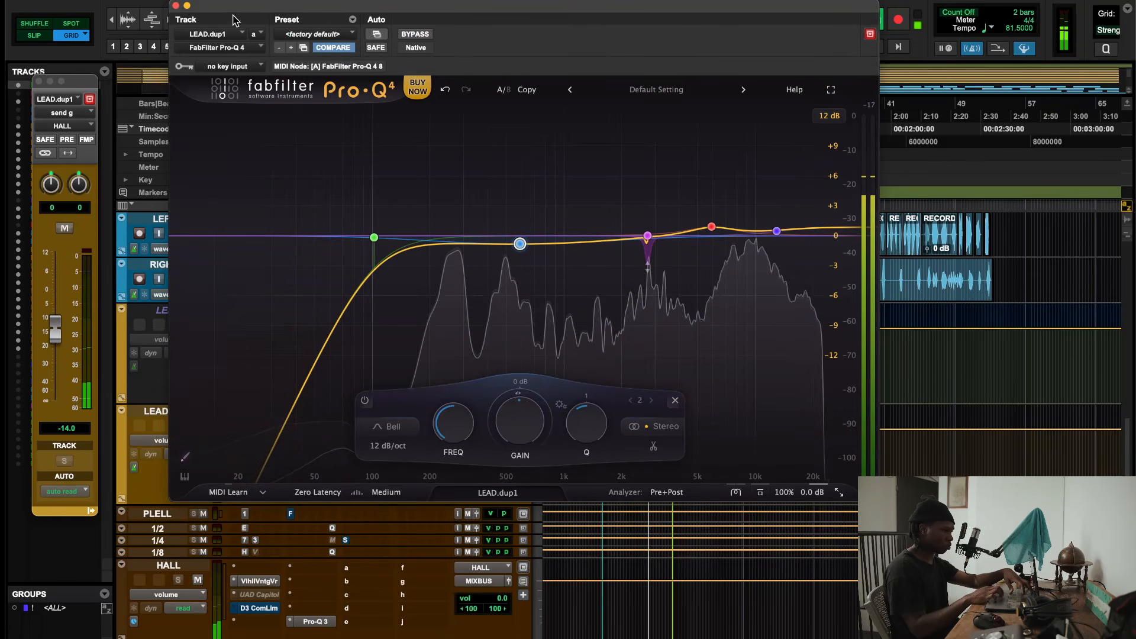
{"action": "left_click", "coordinate": [175, 6]}
Compare the Snare track's Pro-Q 4 bypassed and active within the full mix
{"action": "scroll", "coordinate": [248, 330], "scroll_direction": "up", "scroll_amount": 10}
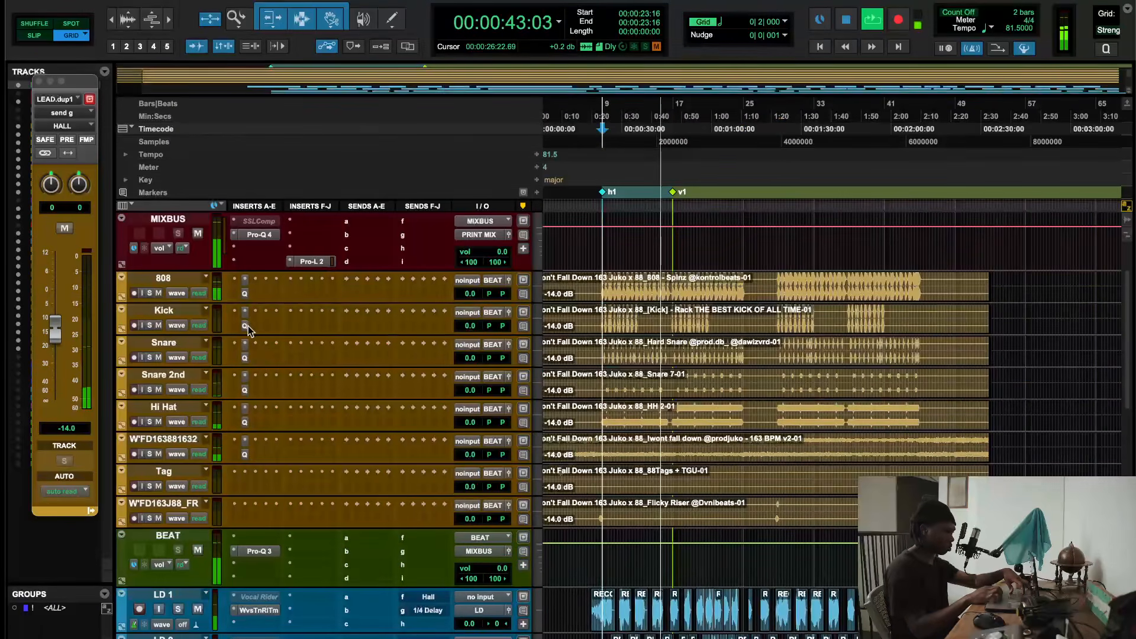
{"action": "left_click", "coordinate": [246, 356]}
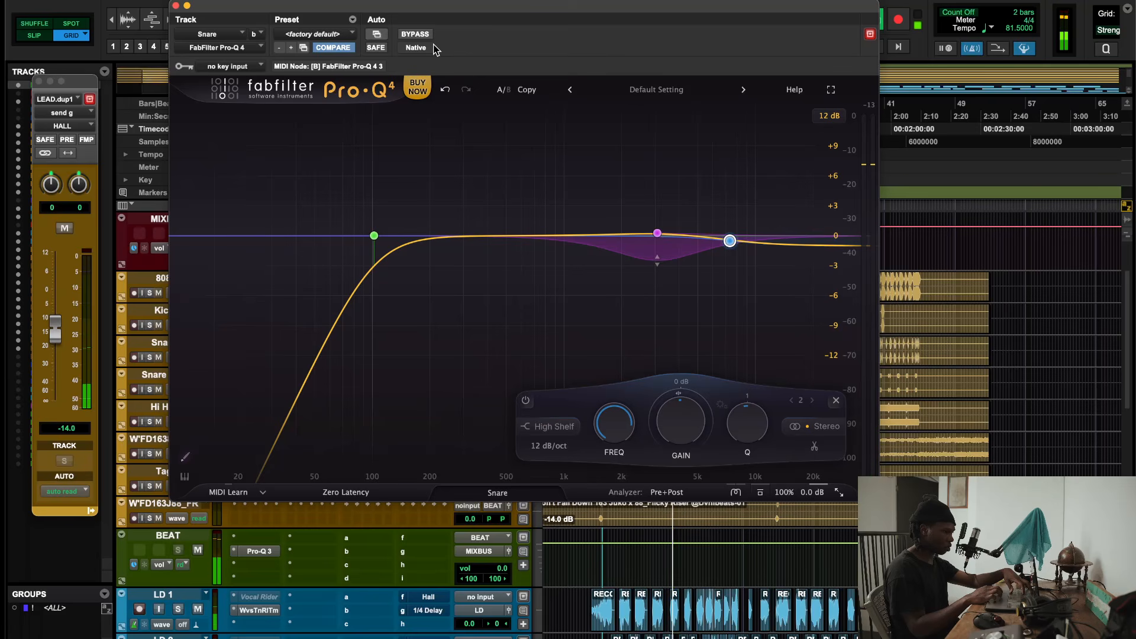
{"action": "left_click", "coordinate": [415, 34]}
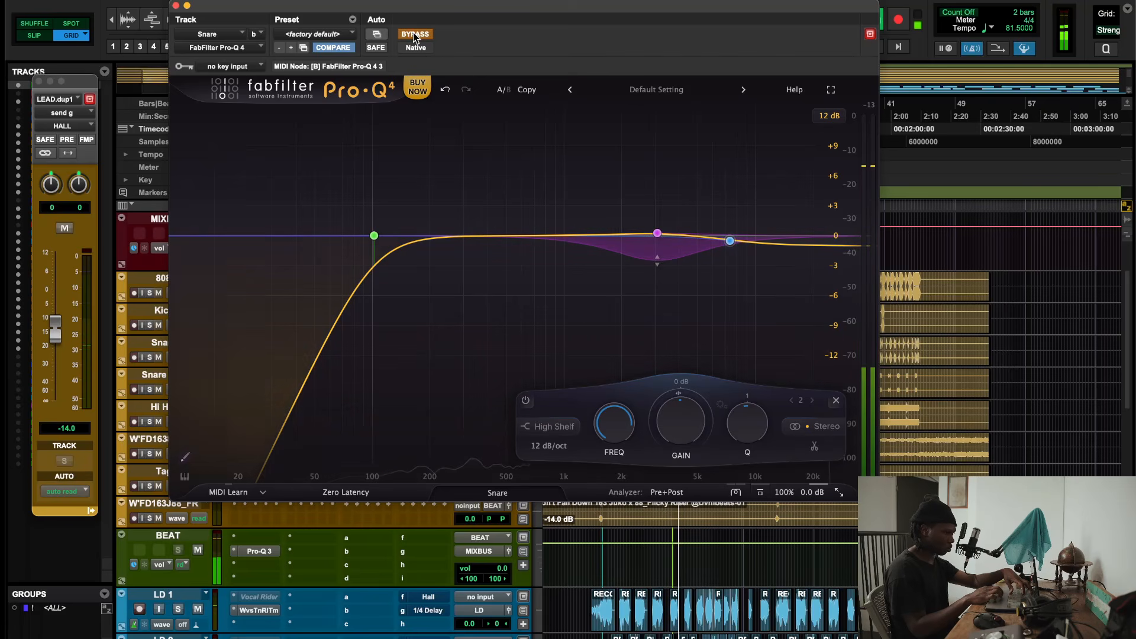
{"action": "left_click", "coordinate": [415, 34]}
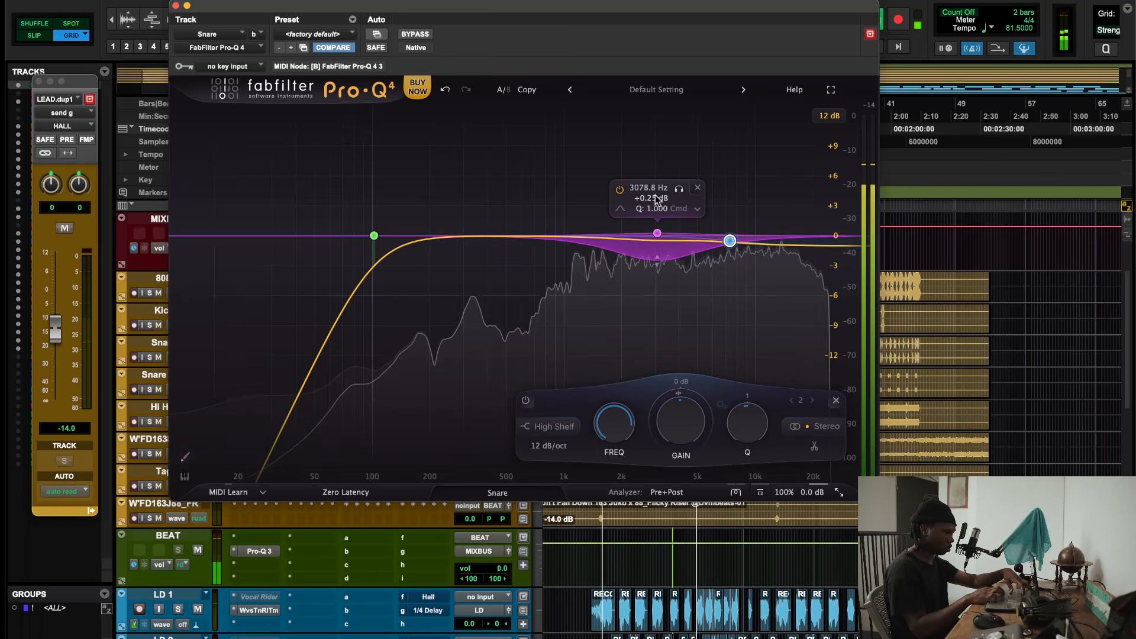
Compare the Snare's 3078.8 Hz dynamic band disabled and enabled, and close the equalizer window
{"action": "left_click", "coordinate": [620, 190]}
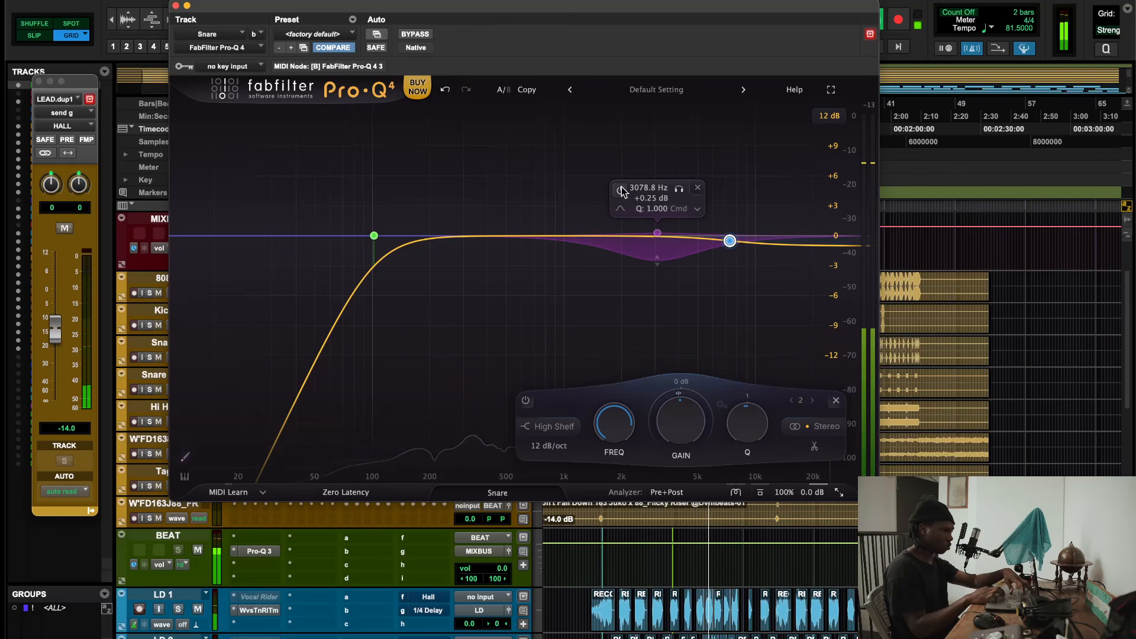
{"action": "left_click", "coordinate": [621, 190]}
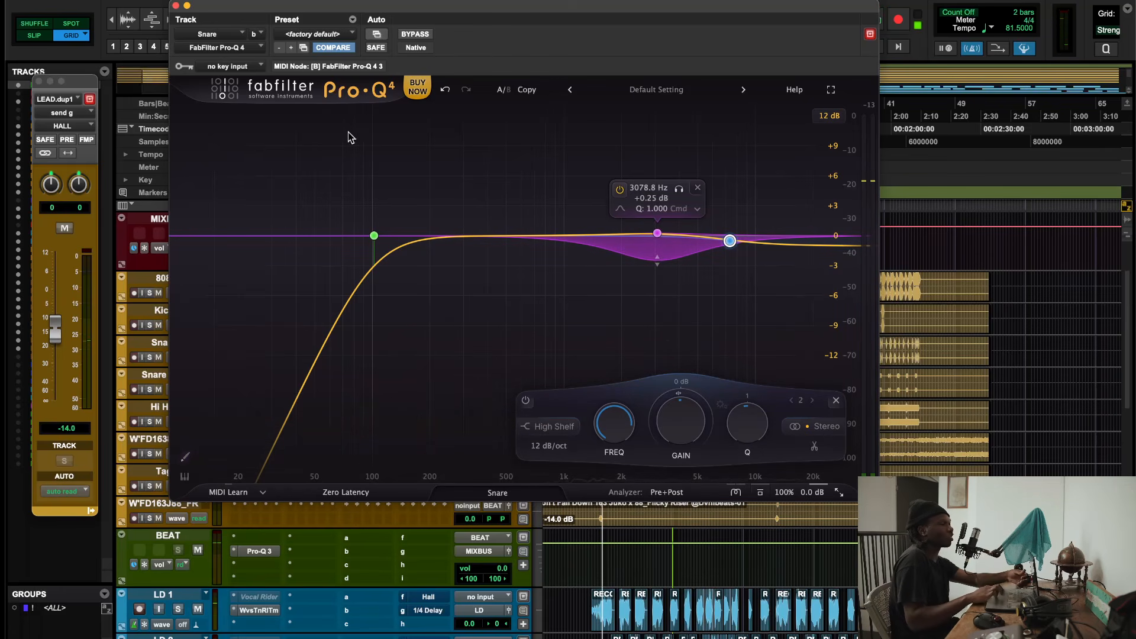
{"action": "left_click", "coordinate": [175, 5]}
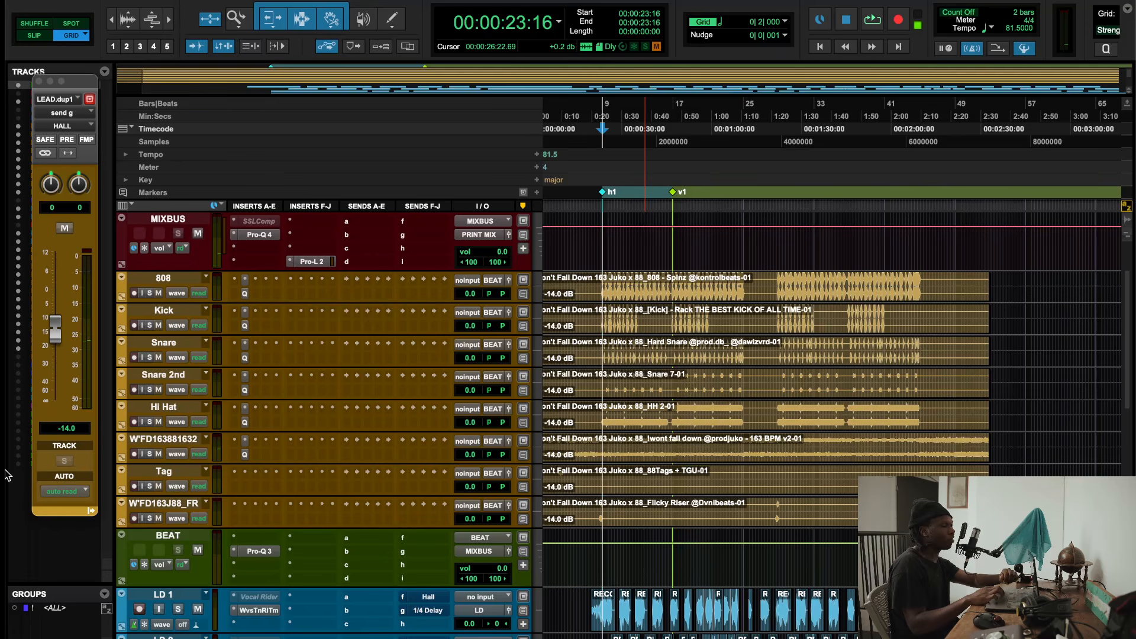